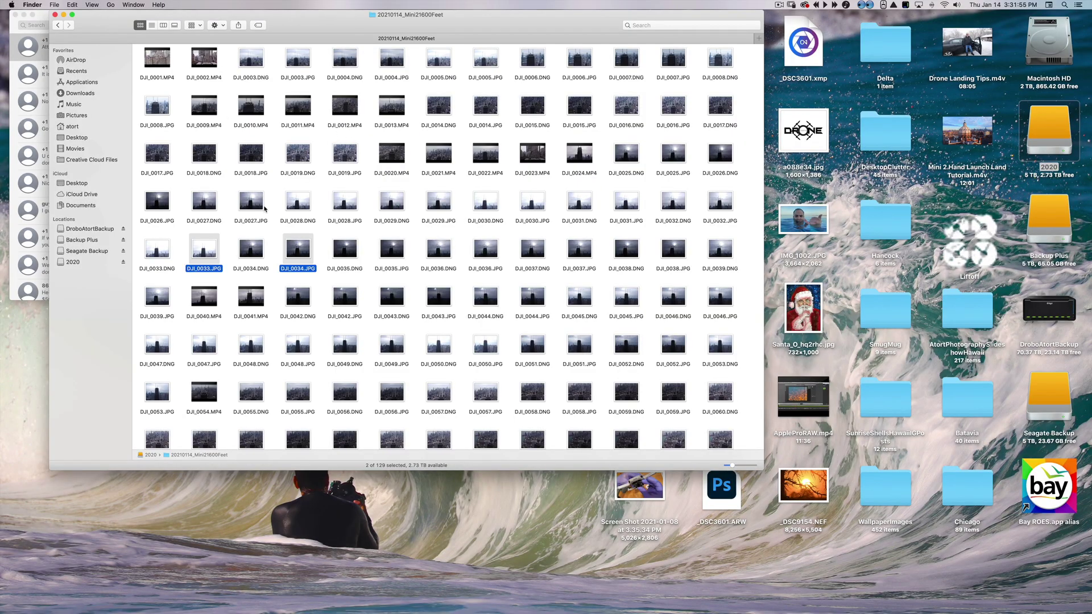
# Preview DJI_0033.JPG and DJI_0034.JPG at full size and compare the exposure of the sky and the buildings.
pyautogui.press('space')
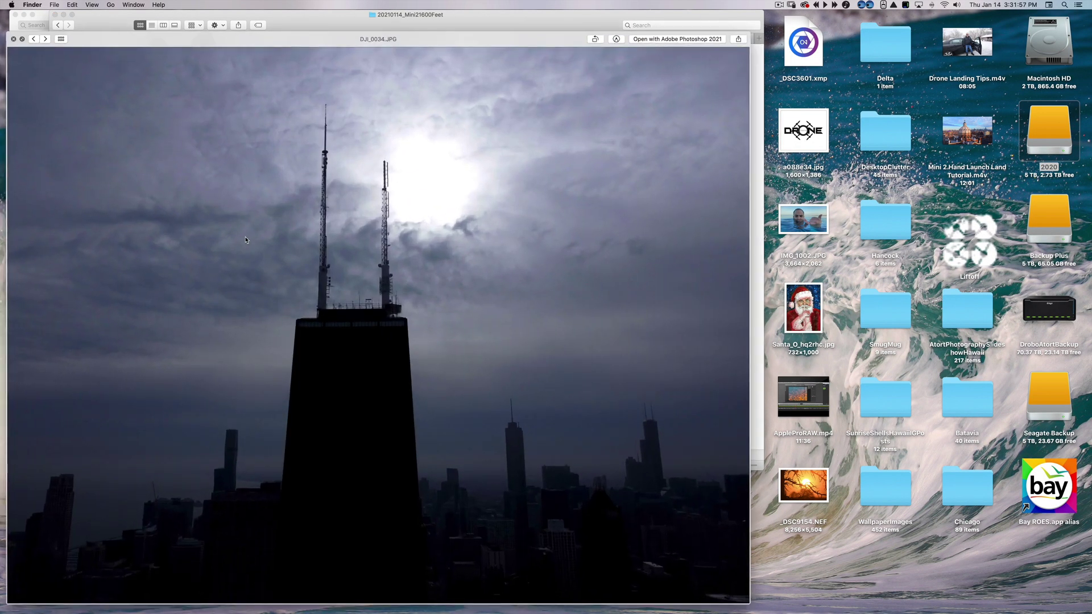
pyautogui.press('space')
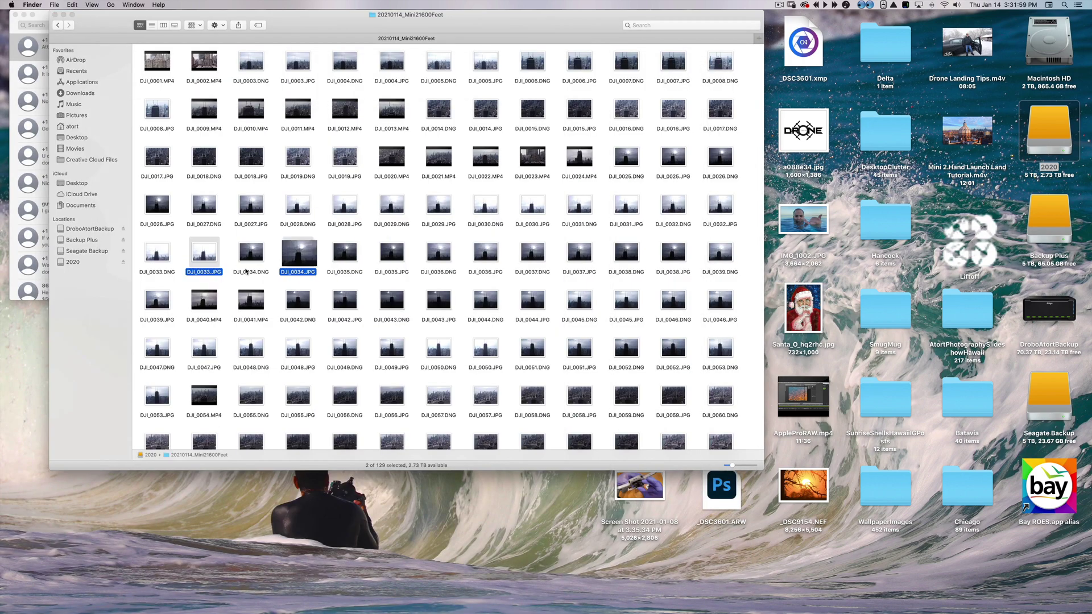
pyautogui.press('space')
pyautogui.press('Left')
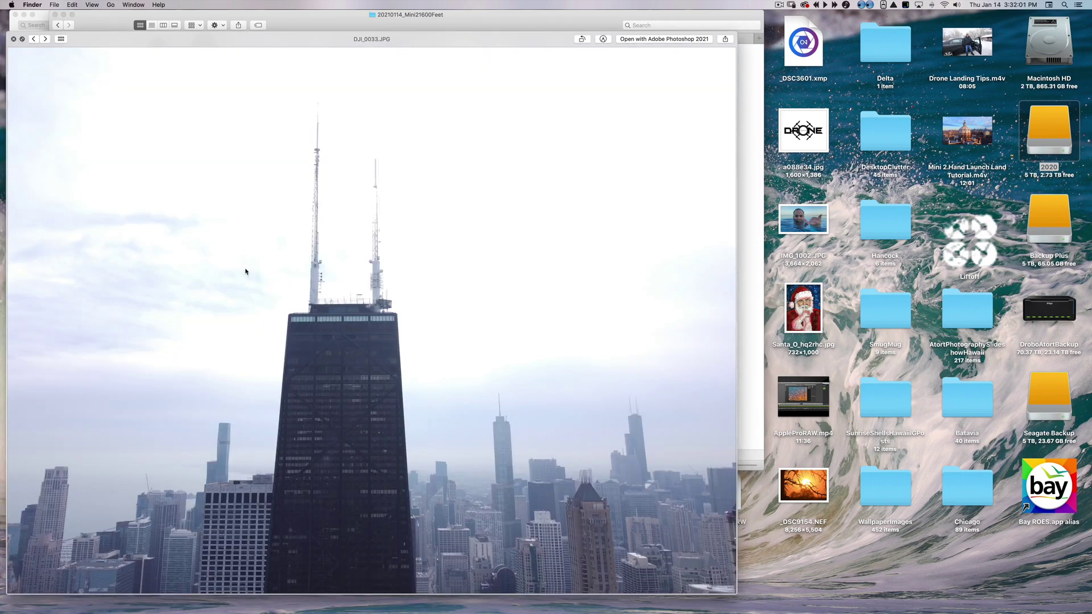
pyautogui.press('Right')
pyautogui.press('Left')
pyautogui.press('Right')
pyautogui.press('Left')
pyautogui.press('Right')
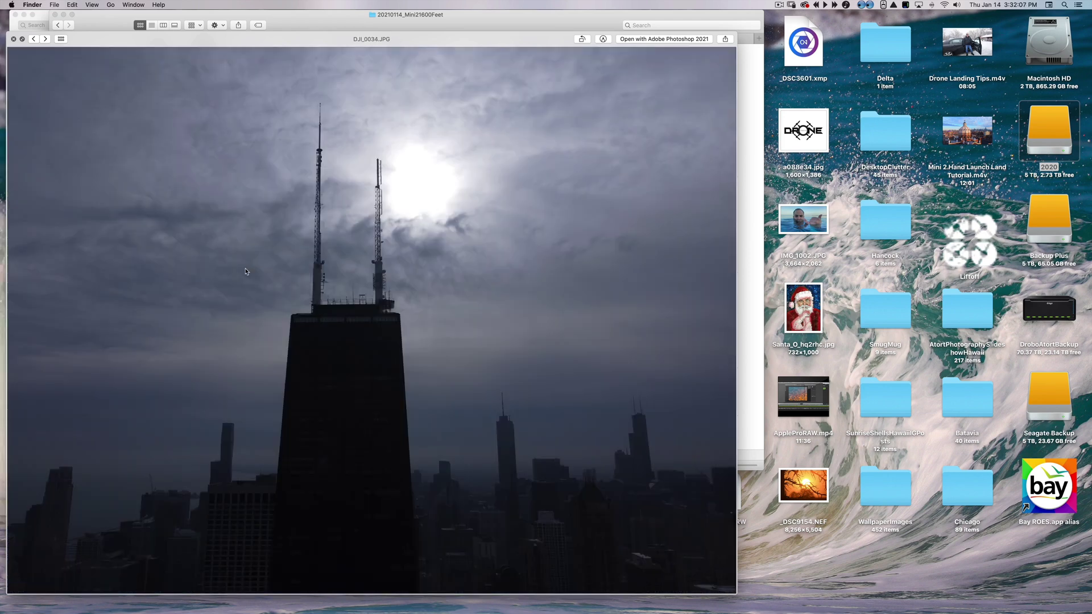
pyautogui.press('Left')
pyautogui.press('Right')
pyautogui.press('Left')
pyautogui.press('space')
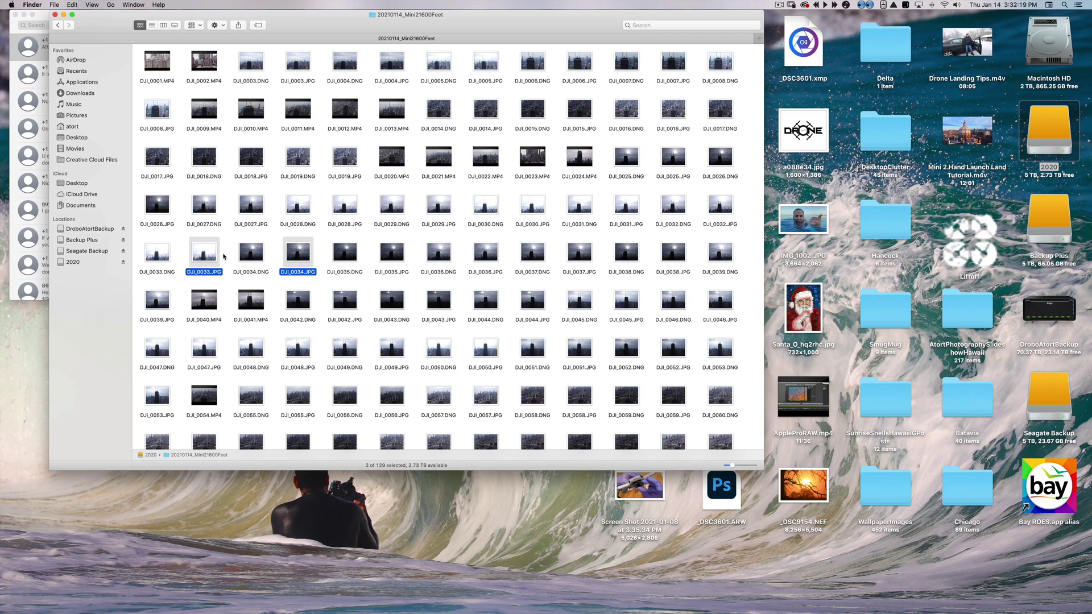
pyautogui.press('space')
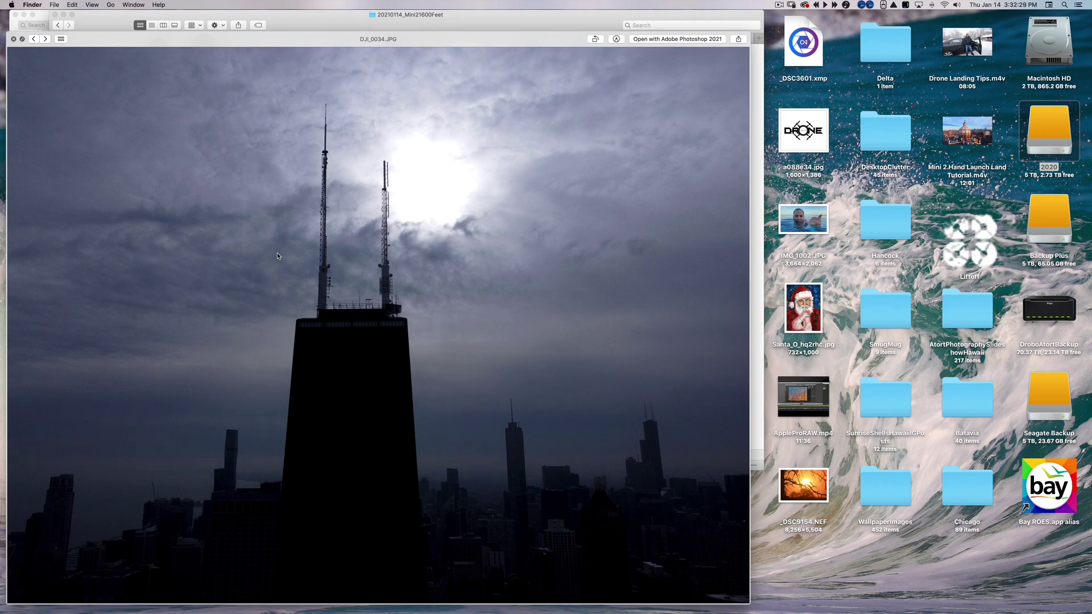
pyautogui.press('Left')
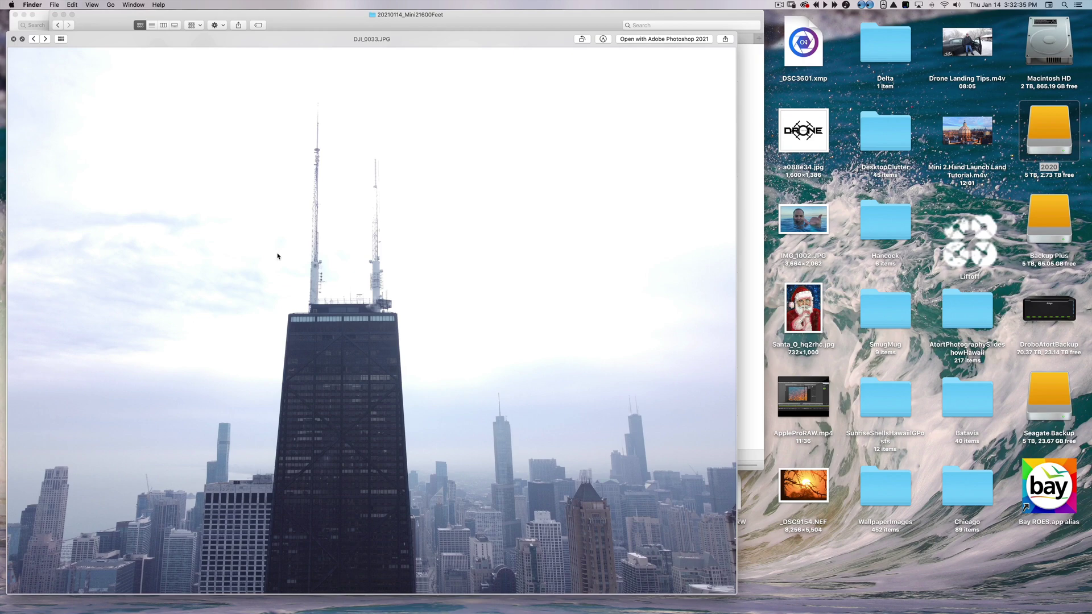
pyautogui.press('space')
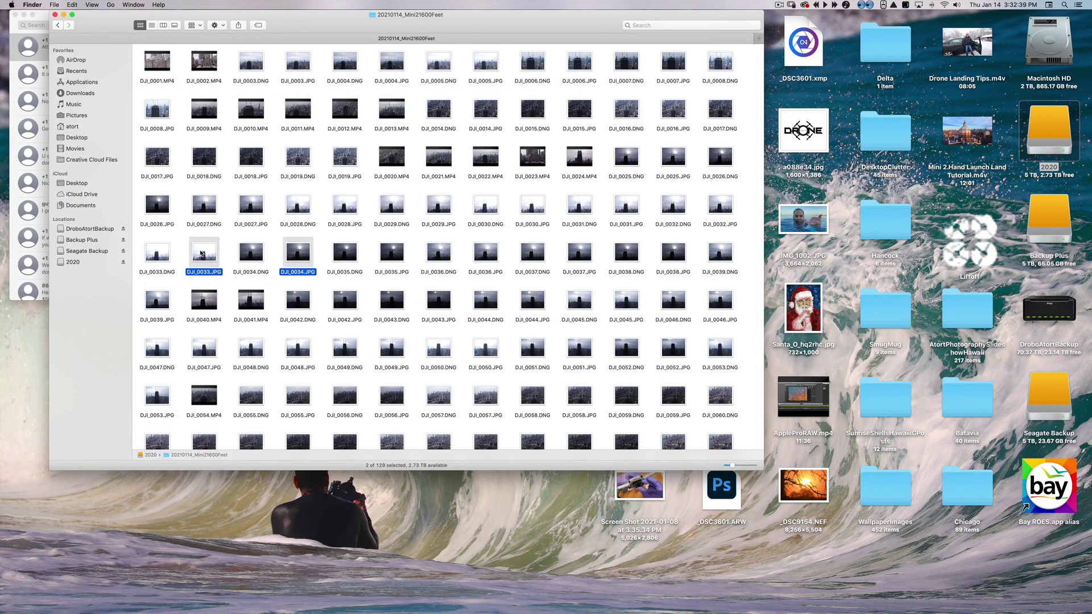
pyautogui.press('space')
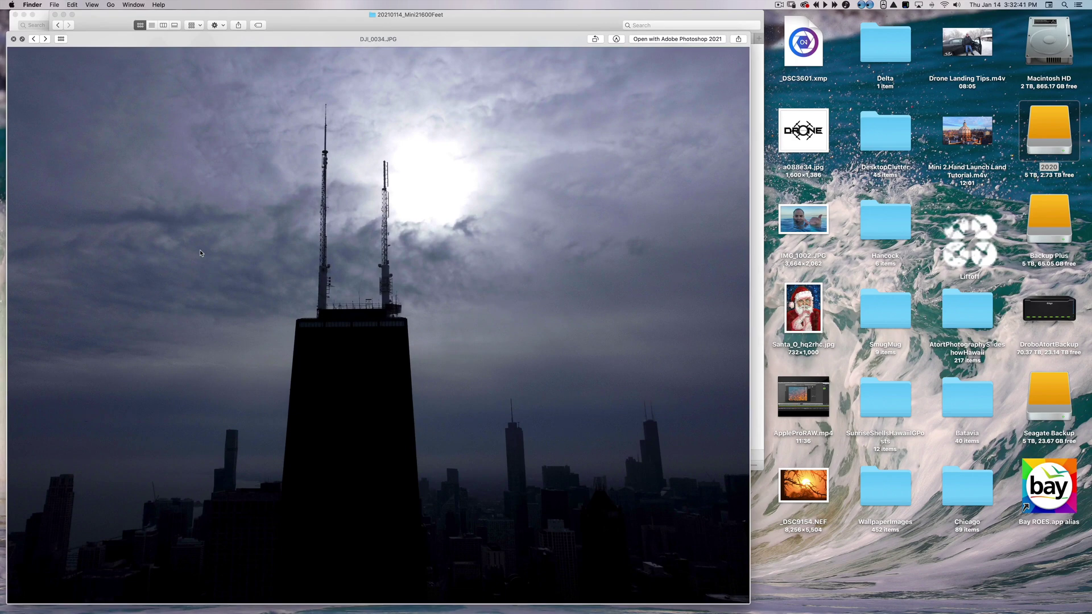
pyautogui.press('Right')
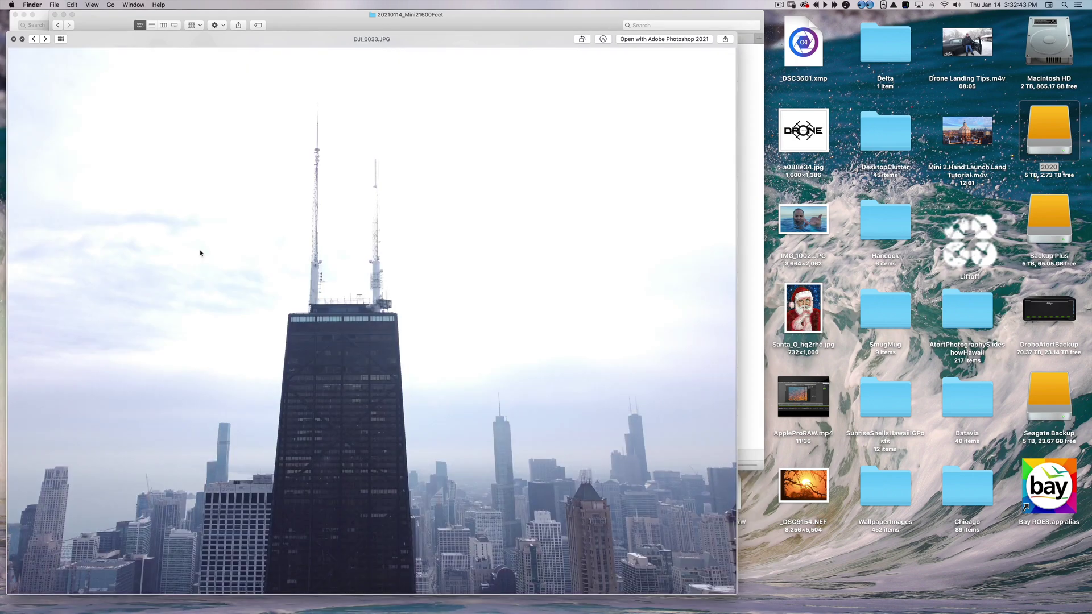
pyautogui.press('Left')
pyautogui.press('Right')
pyautogui.press('Left')
pyautogui.press('Right')
pyautogui.press('Left')
pyautogui.press('space')
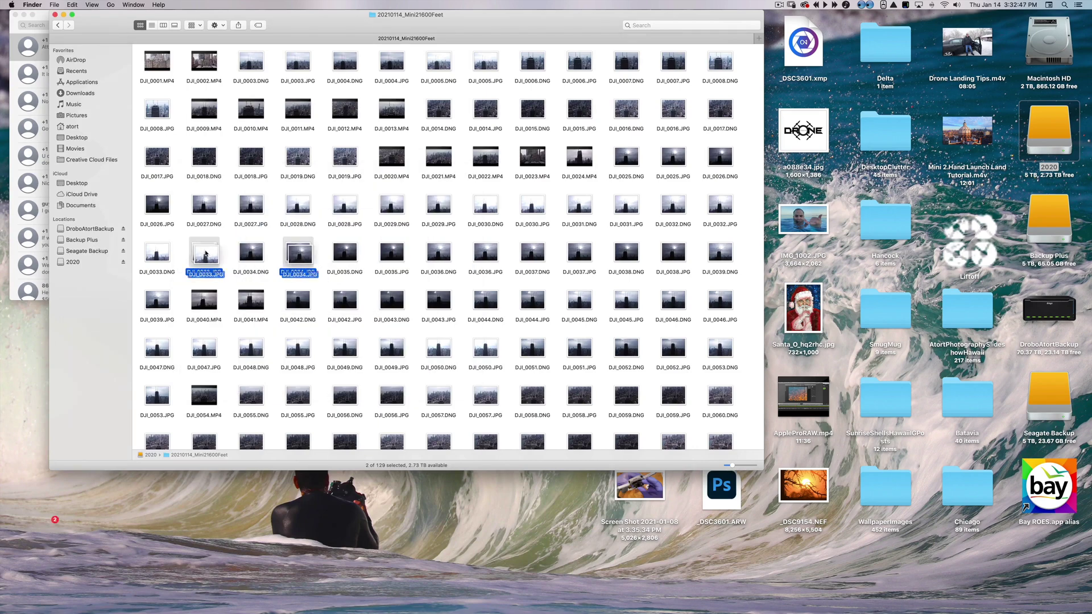
# Open DJI_0033.JPG and DJI_0034.JPG in Photoshop and switch to the screen mode that shows the document tabs.
pyautogui.moveTo(169, 603)
pyautogui.moveTo(169, 599); pyautogui.dragTo(170, 600)
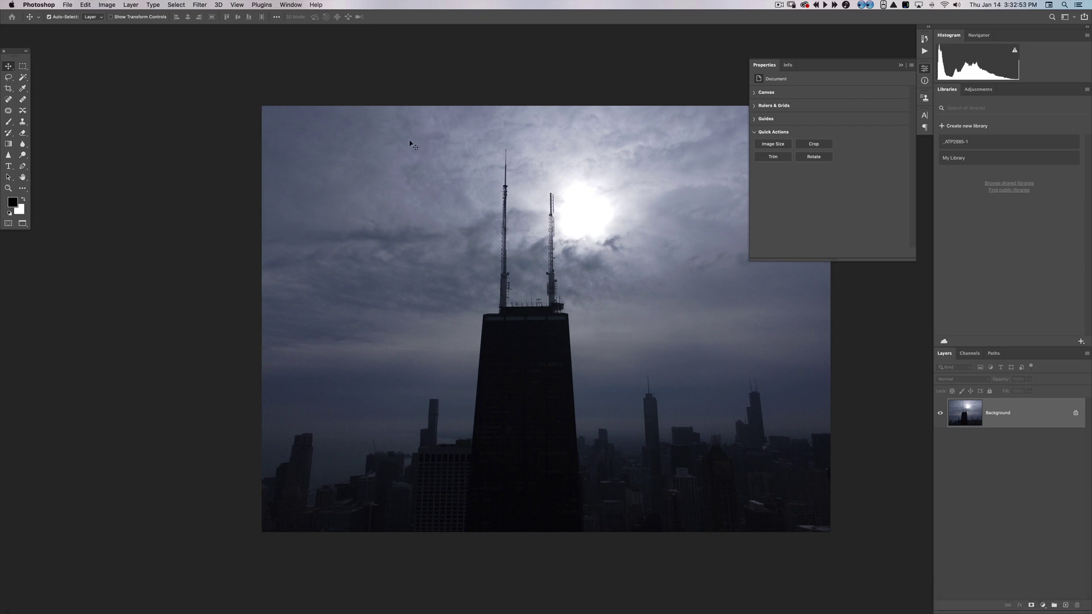
pyautogui.press('f')
pyautogui.press('f')
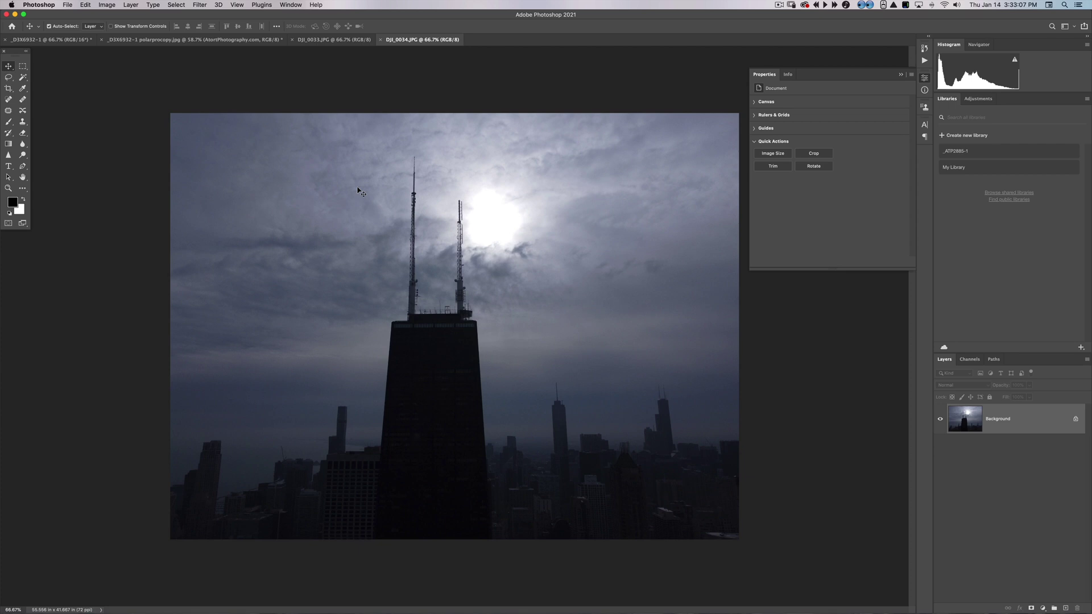
# Try to place the dark DJI_0034.JPG image freehand in the DJI_0033.JPG document, and undo the placement.
pyautogui.press('b')
pyautogui.press('v')
pyautogui.moveTo(414, 235); pyautogui.dragTo(327, 43)
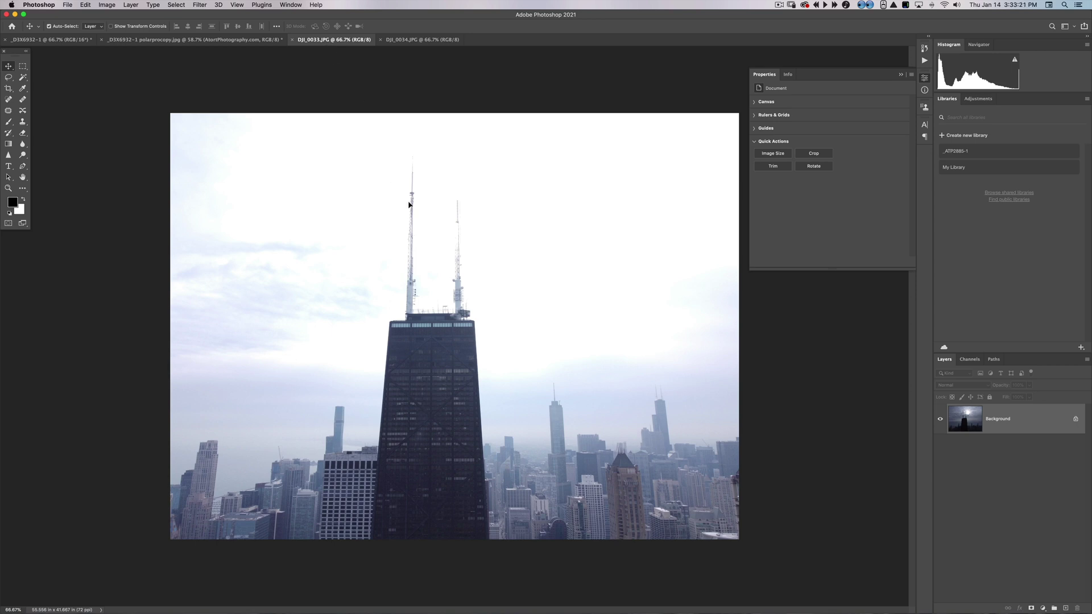
pyautogui.moveTo(409, 204); pyautogui.dragTo(409, 204)
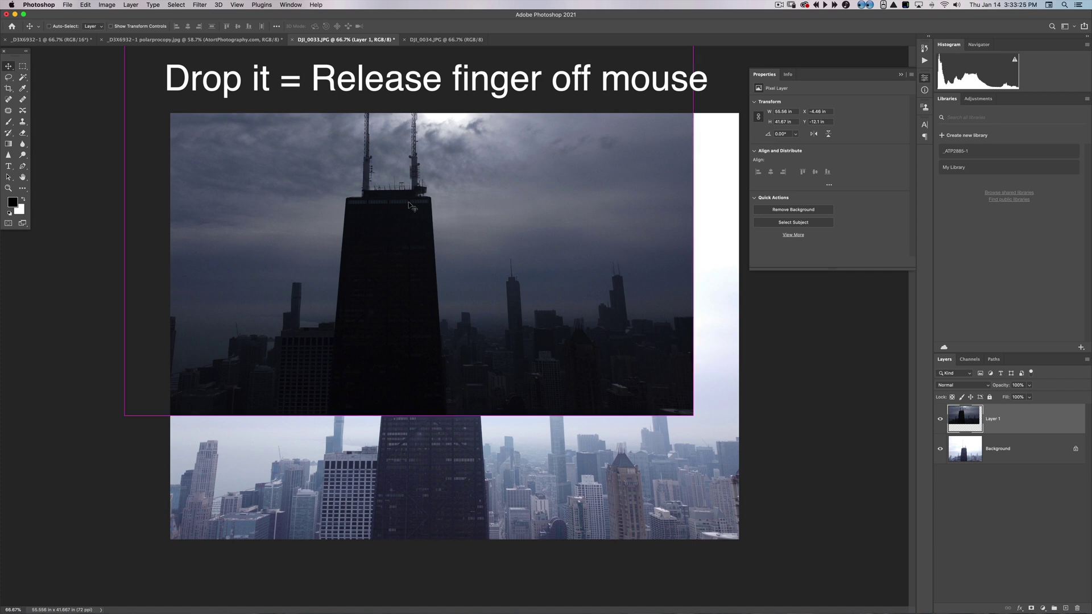
pyautogui.press('super+z')
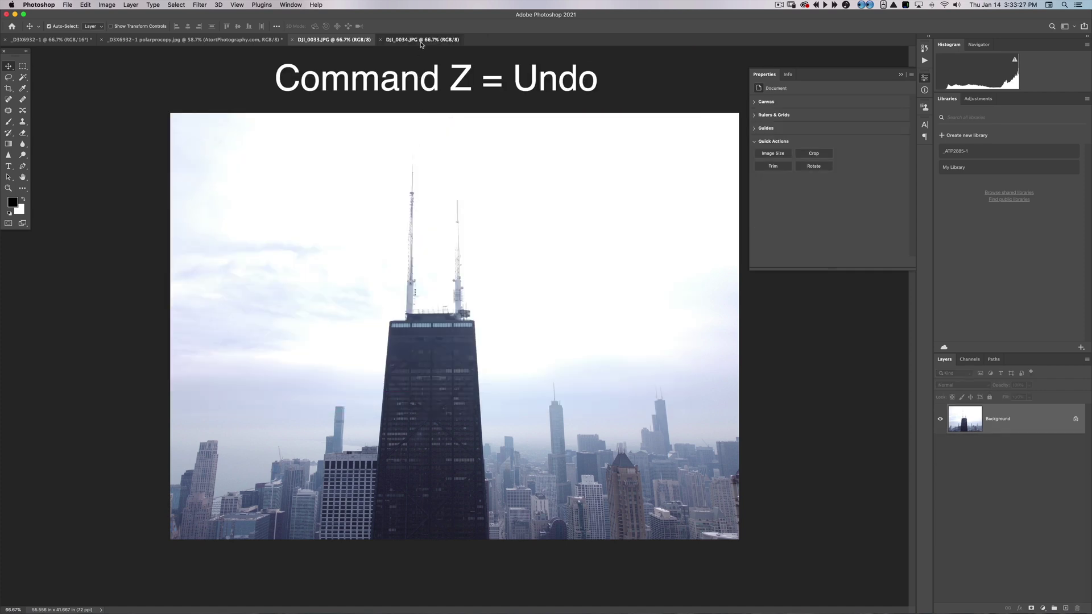
# Copy the DJI_0034.JPG image into the DJI_0033.JPG document as a new layer, centred on the canvas.
pyautogui.hotkey('ctrl', 'Tab')
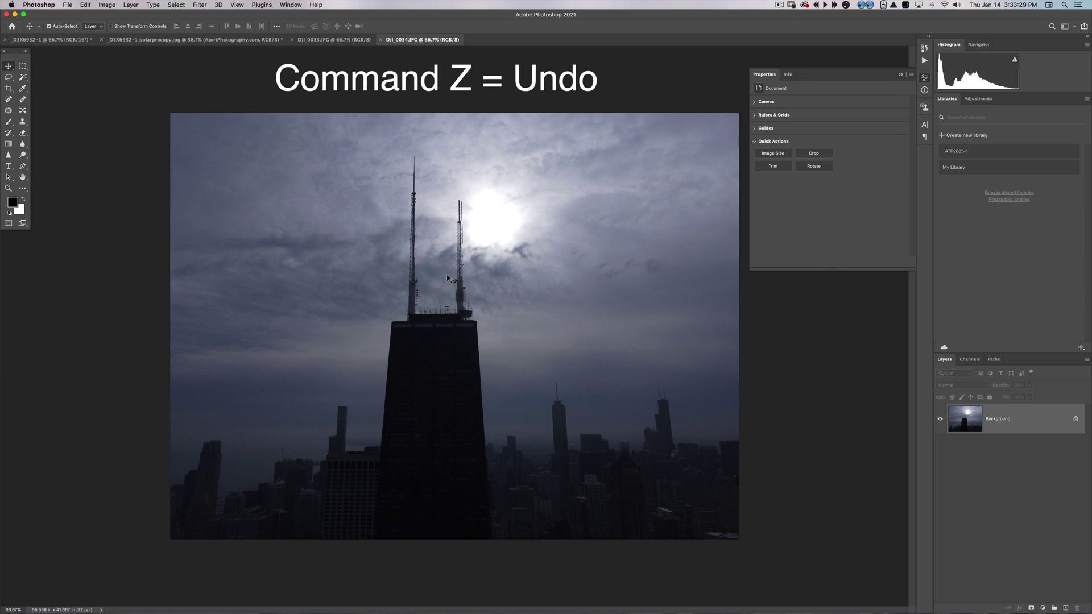
pyautogui.moveTo(452, 283); pyautogui.dragTo(336, 42)
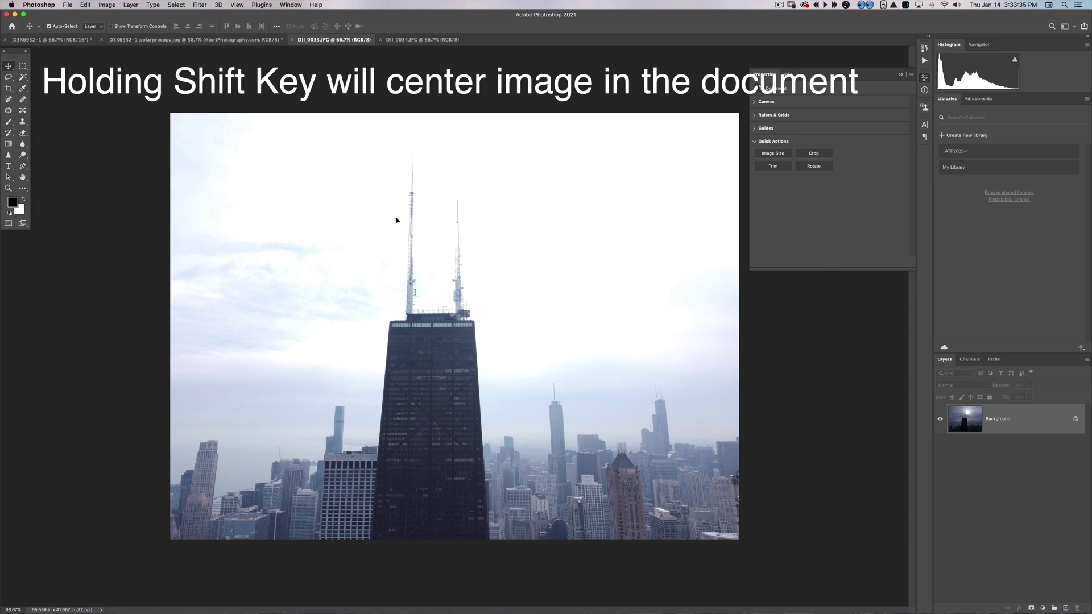
pyautogui.moveTo(397, 220); pyautogui.dragTo(396, 220)
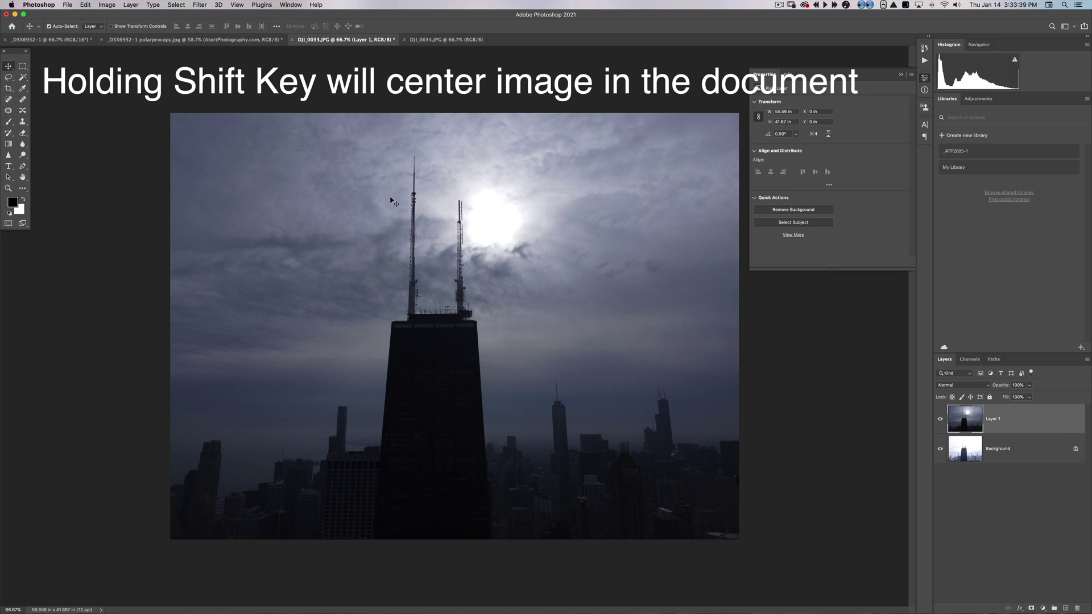
# Hide and show the dark upper layer repeatedly to compare the tower's position in both images.
pyautogui.click(939, 420)
pyautogui.click(939, 420)
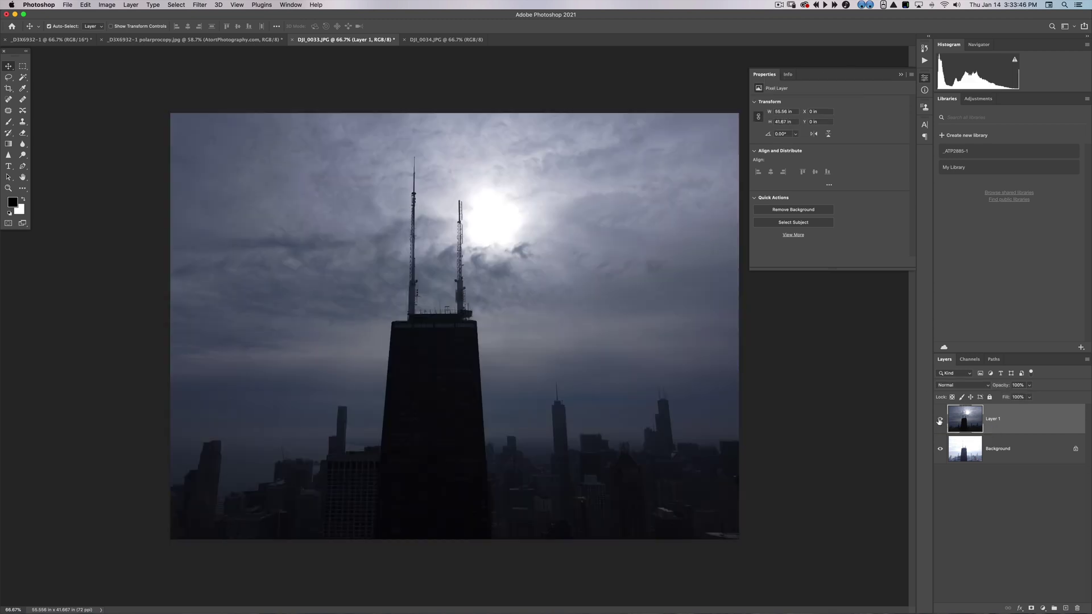
pyautogui.click(939, 420)
pyautogui.click(939, 421)
pyautogui.press('z')
pyautogui.moveTo(490, 322); pyautogui.dragTo(615, 264)
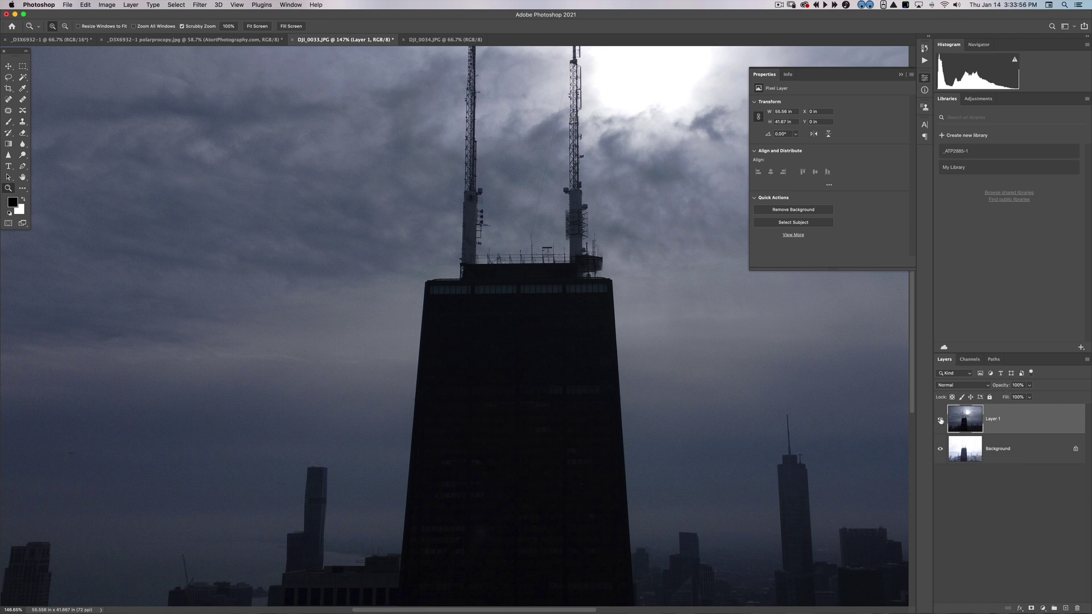
pyautogui.click(940, 421)
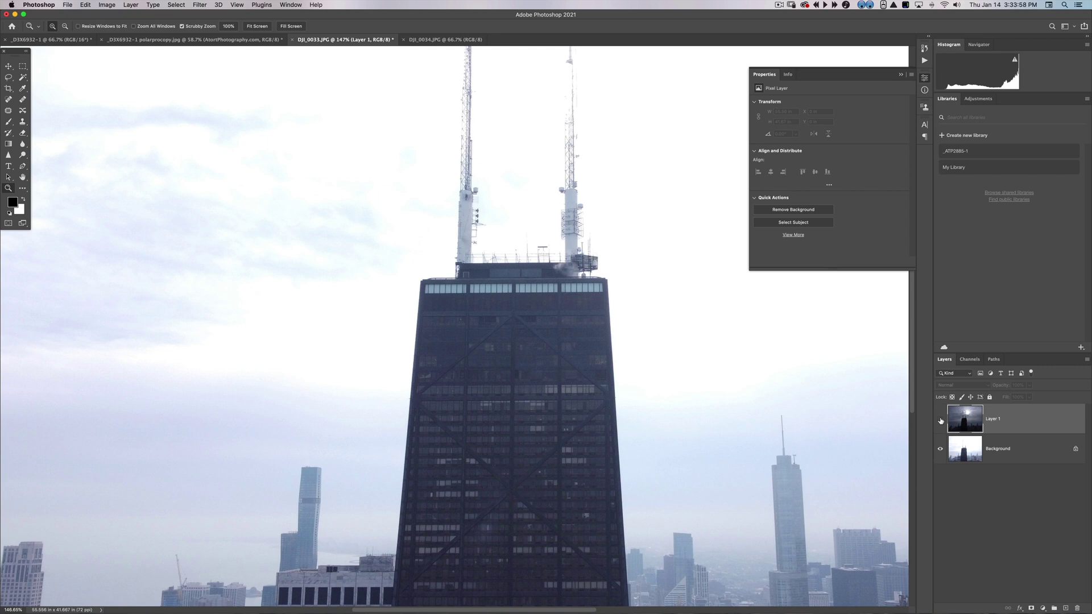
pyautogui.click(940, 419)
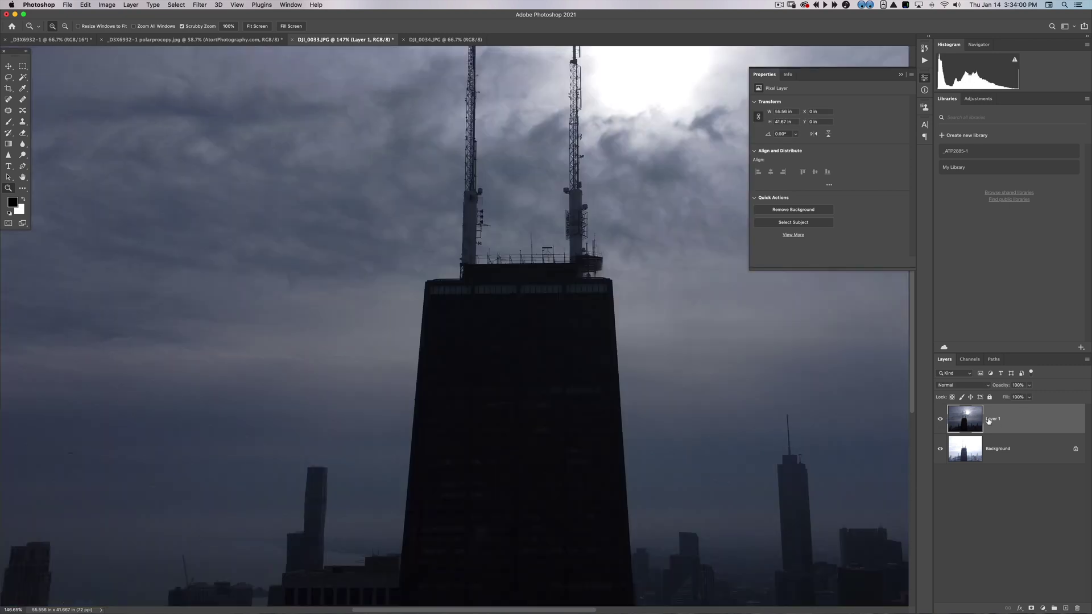
# Rename the dark upper layer SKY and convert the background into a normal layer named Building.
pyautogui.doubleClick(989, 419)
pyautogui.write('SKY')
pyautogui.press('Return')
pyautogui.doubleClick(1005, 449)
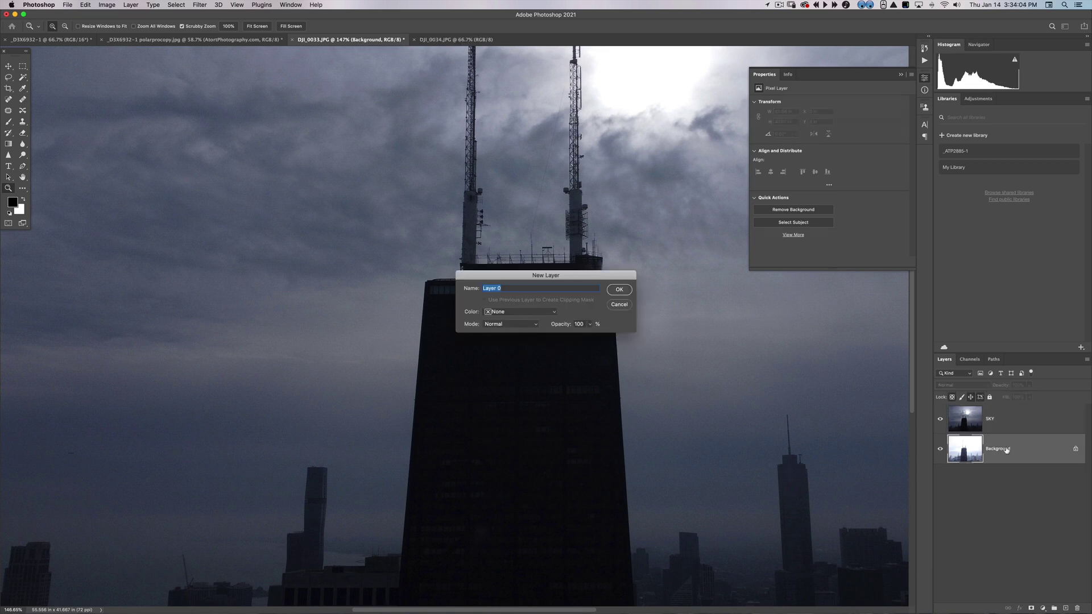
pyautogui.write('Building')
pyautogui.press('Return')
# Select the SKY layer and lower its opacity to 64%.
pyautogui.moveTo(887, 267); pyautogui.dragTo(655, 263)
pyautogui.moveTo(628, 360); pyautogui.dragTo(798, 338)
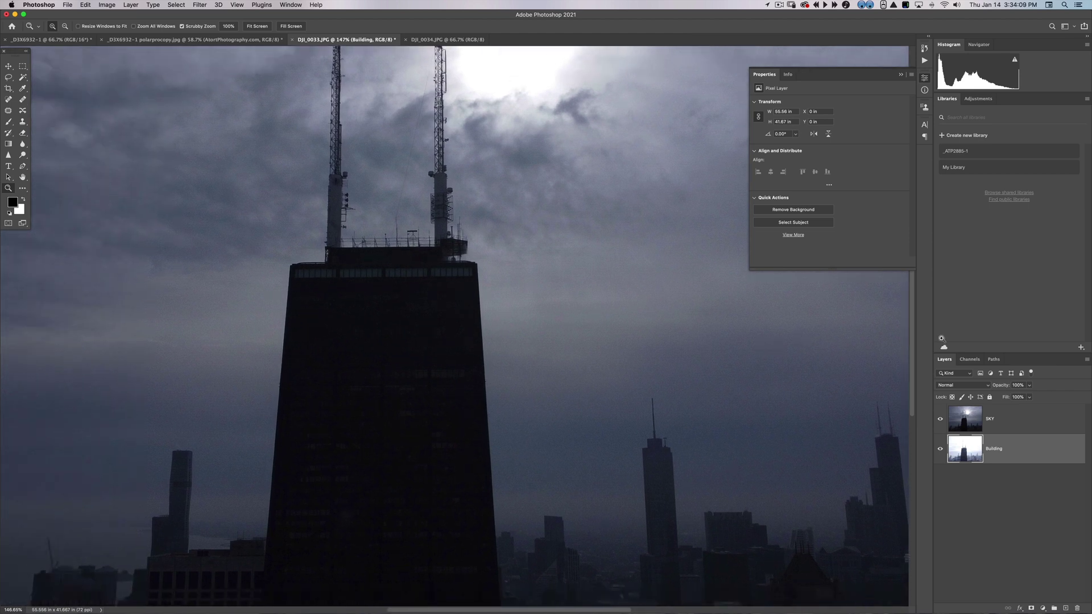
pyautogui.click(1023, 430)
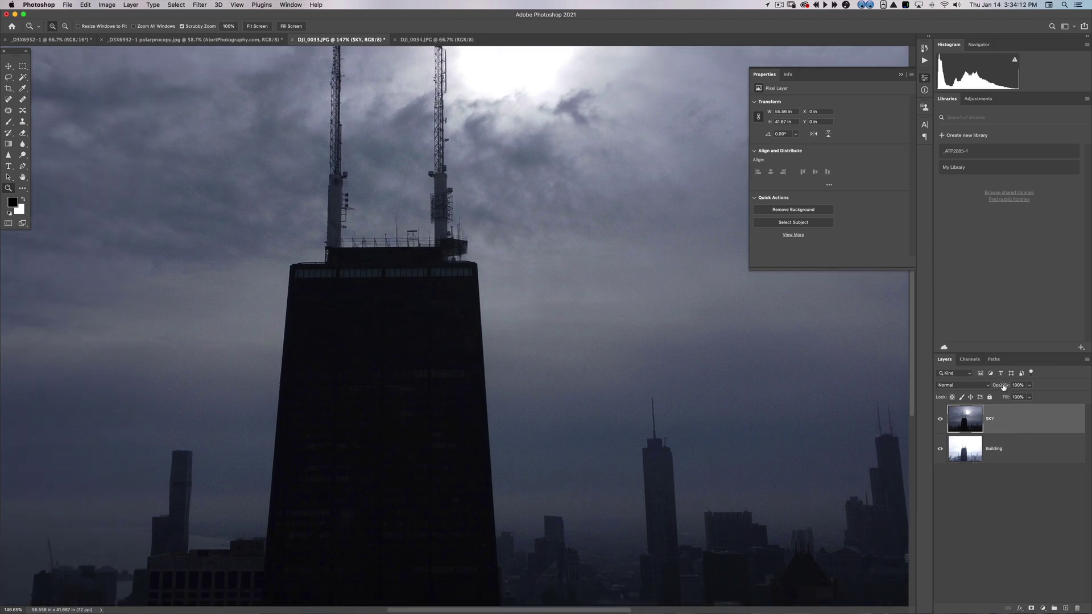
pyautogui.moveTo(1003, 387); pyautogui.dragTo(995, 387)
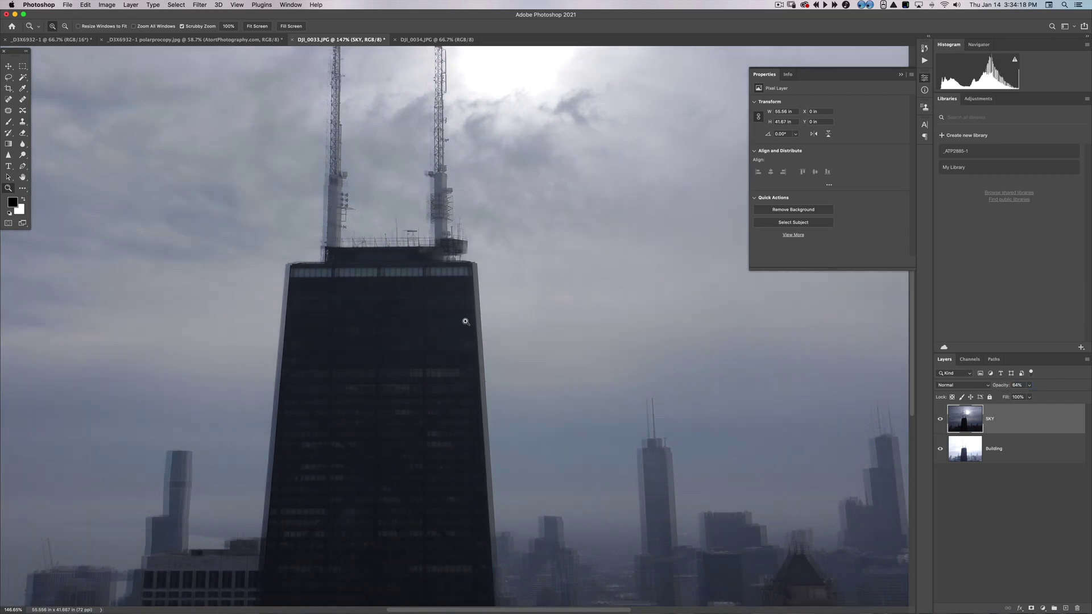
# Shift the SKY layer horizontally in large increments with the Move tool until its tower roughly overlaps the one on the Building layer.
pyautogui.press('v')
pyautogui.hotkey('shift', 'Left')
pyautogui.hotkey('shift', 'Left')
pyautogui.hotkey('shift', 'Left')
pyautogui.hotkey('shift', 'Left')
pyautogui.hotkey('shift', 'Left')
pyautogui.hotkey('shift', 'Left')
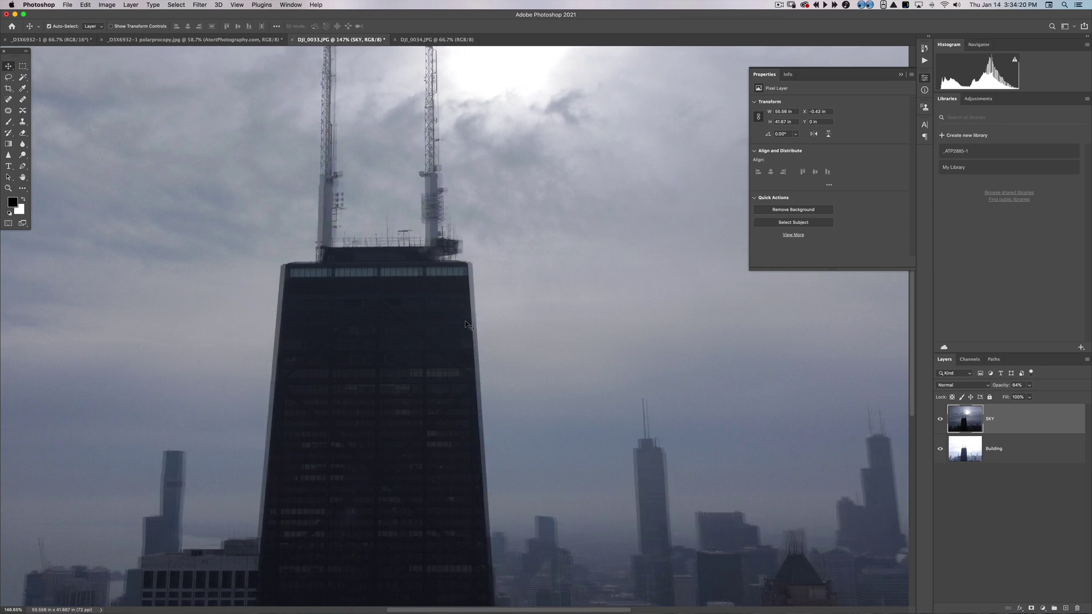
pyautogui.hotkey('shift', 'Right')
pyautogui.hotkey('shift', 'Right')
pyautogui.hotkey('shift', 'Right')
pyautogui.hotkey('shift', 'Right')
pyautogui.hotkey('shift', 'Right')
pyautogui.hotkey('shift', 'Right')
pyautogui.hotkey('shift', 'Right')
pyautogui.hotkey('shift', 'Right')
pyautogui.hotkey('shift', 'Right')
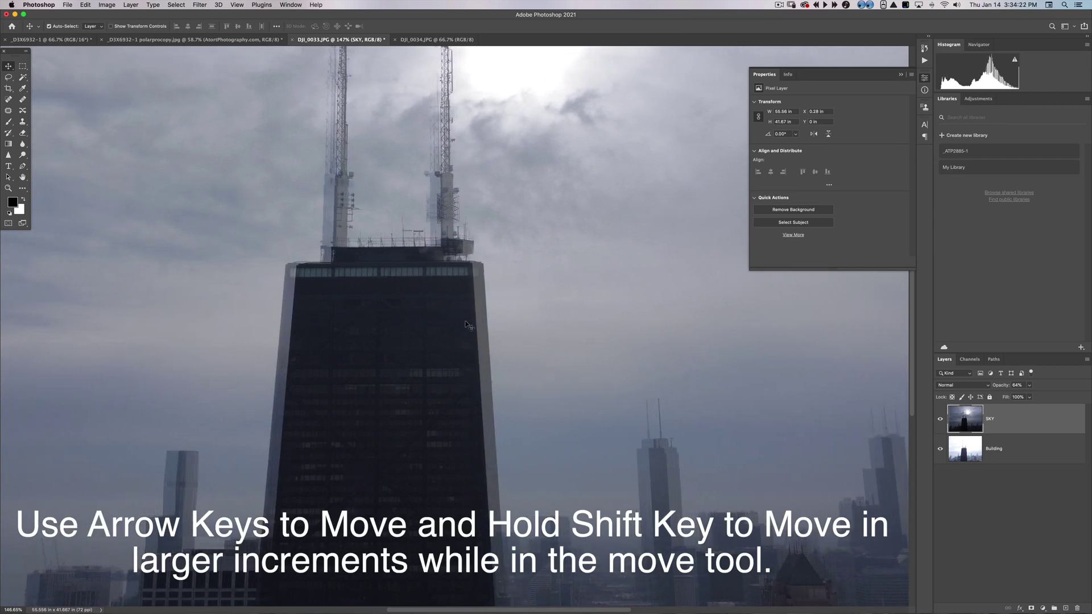
pyautogui.hotkey('shift', 'Left')
pyautogui.hotkey('shift', 'Left')
pyautogui.hotkey('shift', 'Left')
pyautogui.hotkey('shift', 'Left')
pyautogui.hotkey('shift', 'Left')
pyautogui.hotkey('shift', 'Left')
pyautogui.hotkey('shift', 'Left')
pyautogui.hotkey('shift', 'Left')
pyautogui.hotkey('shift', 'Left')
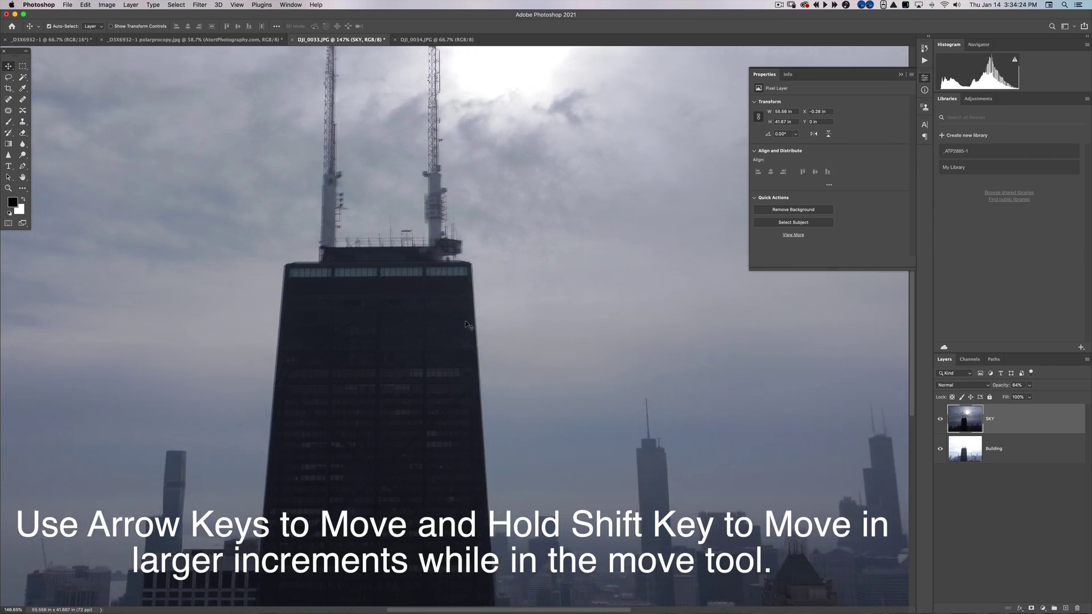
pyautogui.hotkey('shift', 'Right')
pyautogui.hotkey('shift', 'Right')
pyautogui.hotkey('shift', 'Right')
pyautogui.hotkey('shift', 'Right')
pyautogui.hotkey('shift', 'Right')
pyautogui.hotkey('shift', 'Left')
pyautogui.hotkey('shift', 'Left')
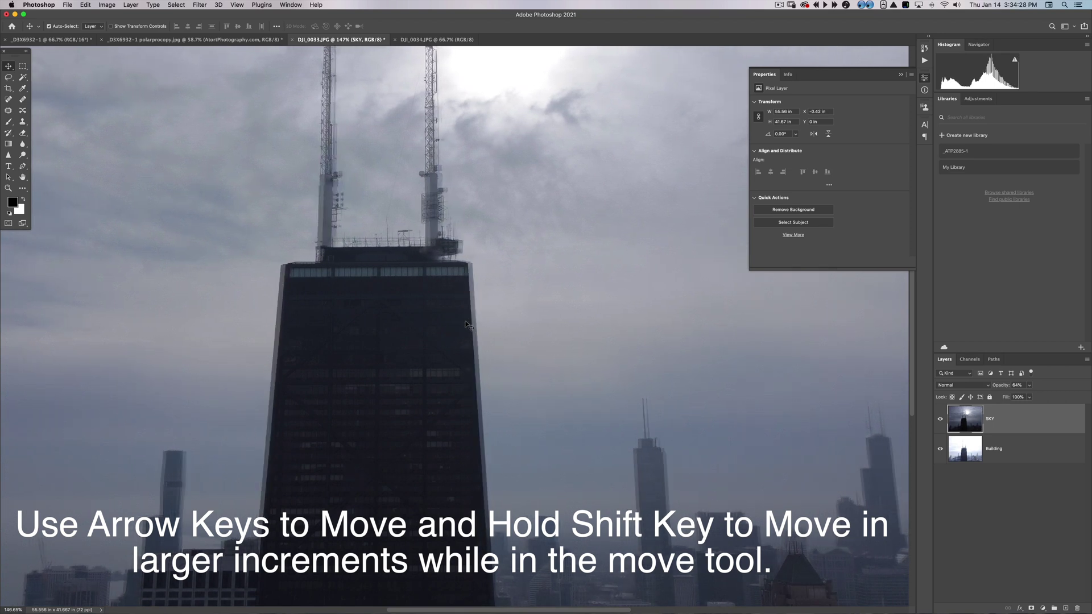
pyautogui.hotkey('shift', 'Right')
pyautogui.hotkey('shift', 'Left')
pyautogui.hotkey('shift', 'Right')
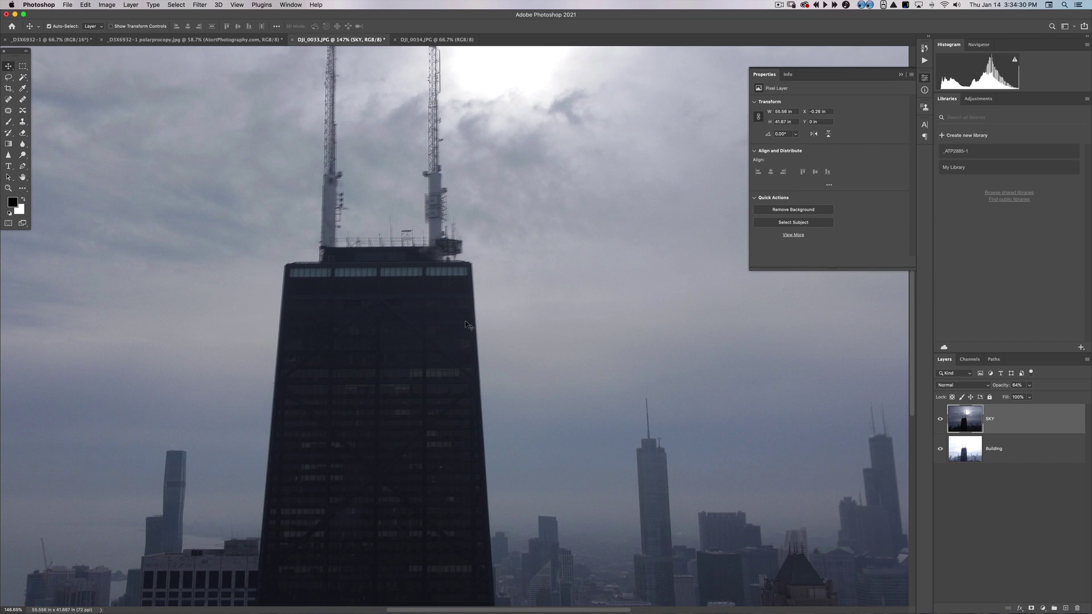
# Fine-tune the SKY layer's position in small nudges to X -0.25 in and Y 0 in.
pyautogui.press('Right')
pyautogui.press('Right')
pyautogui.press('Up')
pyautogui.press('Down')
pyautogui.press('Left')
pyautogui.press('Right')
# Refine the SKY layer's alignment on the tower's roof and antennas in small nudges, ending at X -0.19 in and Y -0.03 in.
pyautogui.press('super+space')
pyautogui.moveTo(467, 325); pyautogui.dragTo(500, 323)
pyautogui.moveTo(421, 299); pyautogui.dragTo(499, 299)
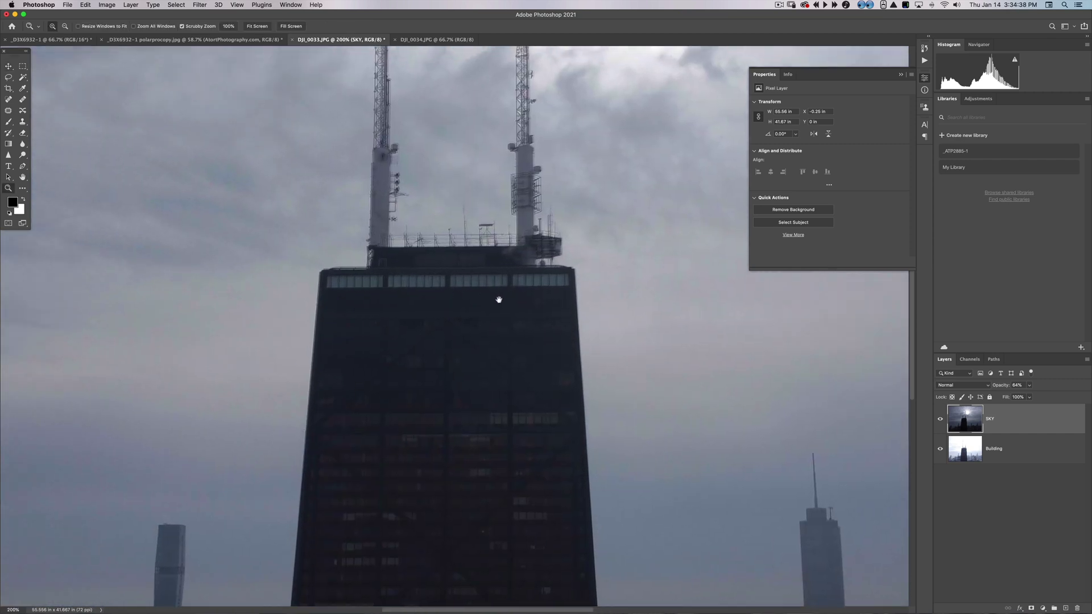
pyautogui.click(506, 302)
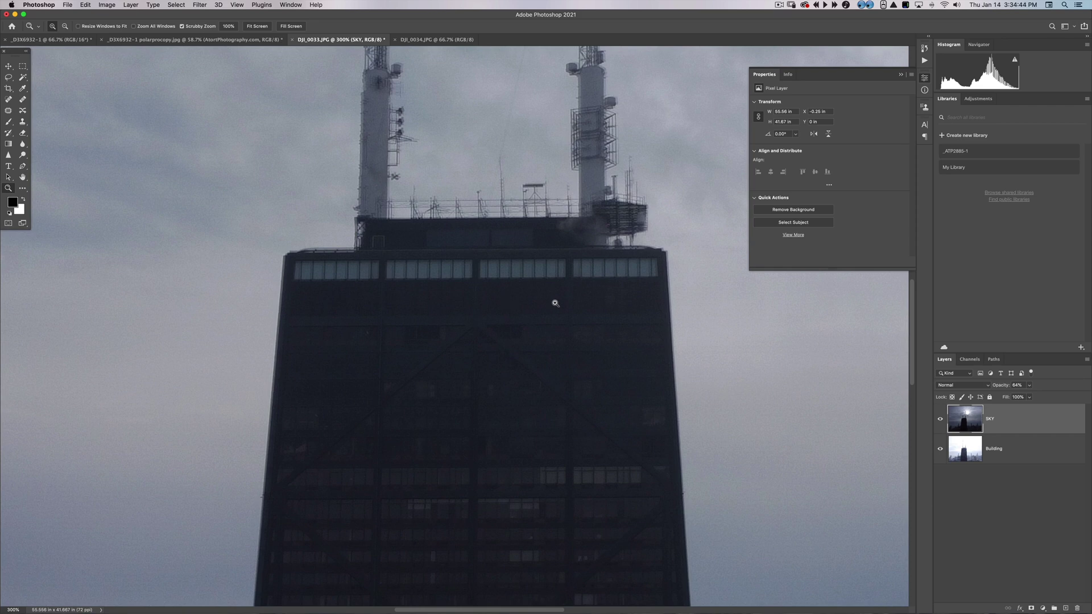
pyautogui.scroll(-5, 555, 302)
pyautogui.press('v')
pyautogui.moveTo(446, 237); pyautogui.dragTo(455, 365)
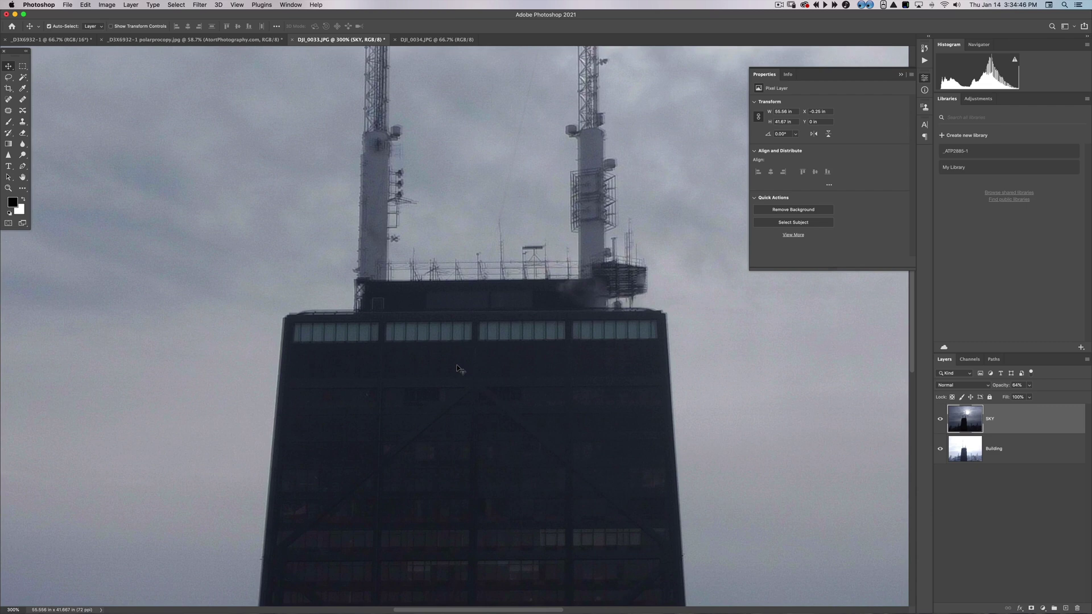
pyautogui.hotkey('shift', 'Down')
pyautogui.press('Up')
pyautogui.press('Up')
pyautogui.press('Up')
pyautogui.press('Up')
pyautogui.press('Up')
pyautogui.press('Up')
pyautogui.press('Up')
pyautogui.press('Up')
pyautogui.press('Up')
pyautogui.press('Up')
pyautogui.press('Up')
pyautogui.press('Up')
pyautogui.press('Up')
pyautogui.press('Up')
pyautogui.press('Up')
pyautogui.press('Up')
pyautogui.press('Up')
pyautogui.press('Up')
pyautogui.press('Up')
pyautogui.press('Up')
pyautogui.press('Down')
pyautogui.press('Down')
pyautogui.press('Down')
pyautogui.press('Down')
pyautogui.press('Down')
pyautogui.press('Down')
pyautogui.press('Down')
pyautogui.press('Down')
pyautogui.press('Down')
pyautogui.press('Down')
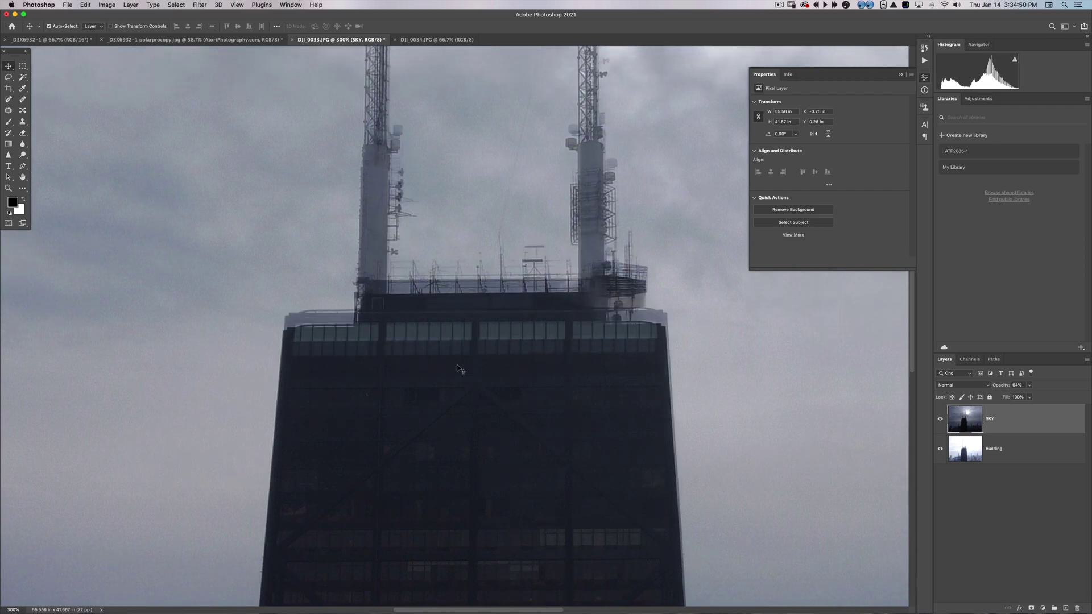
pyautogui.press('Right')
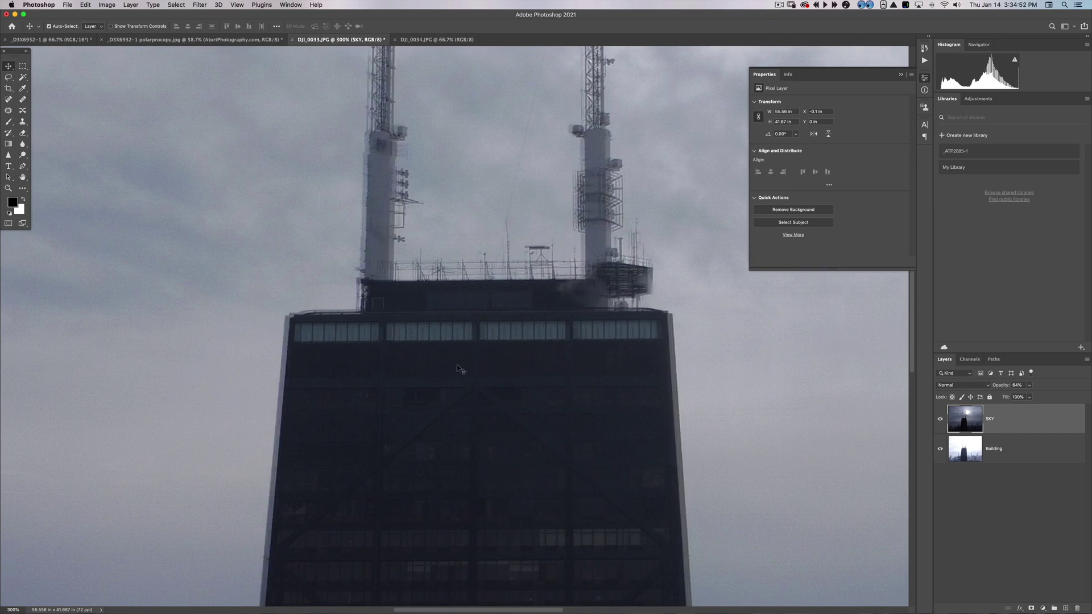
pyautogui.press('Up')
pyautogui.press('Up')
pyautogui.press('Up')
pyautogui.press('Right')
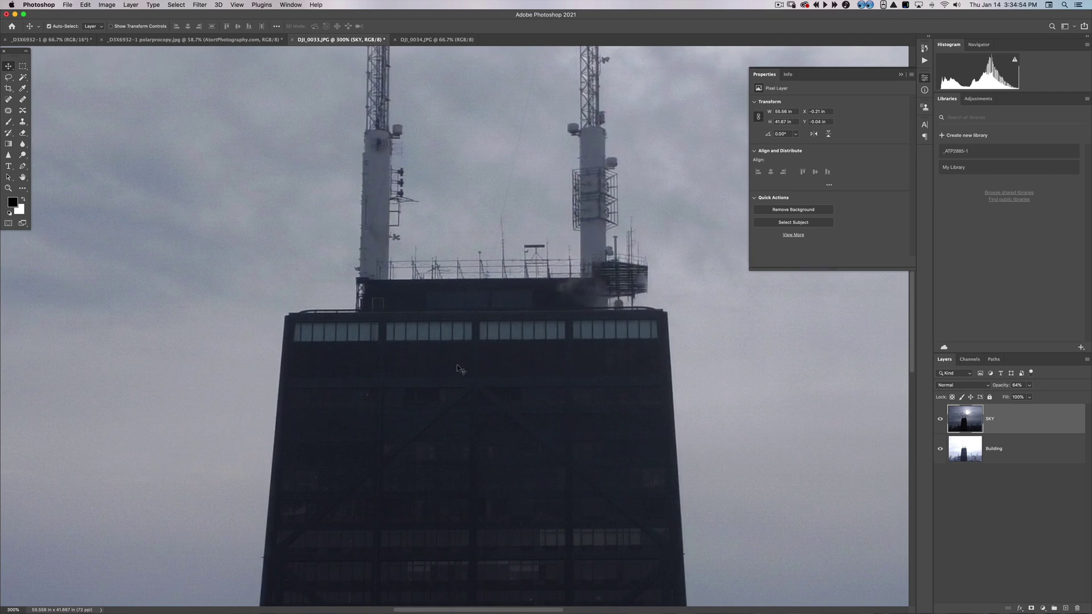
pyautogui.press('Down')
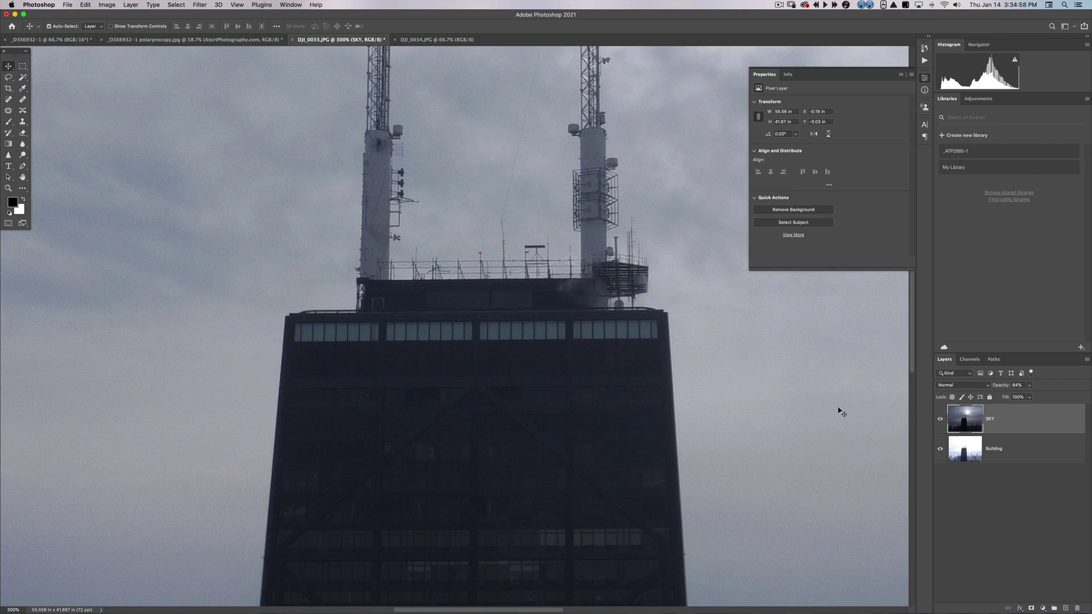
# Toggle the SKY layer's visibility repeatedly to compare its tower alignment with the Building layer.
pyautogui.click(940, 419)
pyautogui.click(940, 419)
pyautogui.click(940, 419)
pyautogui.click(940, 419)
pyautogui.click(940, 419)
pyautogui.click(940, 419)
pyautogui.click(940, 419)
pyautogui.click(940, 419)
# Set the SKY layer's opacity to 100% and give it a white layer mask for brushing.
pyautogui.moveTo(1001, 386); pyautogui.dragTo(1081, 388)
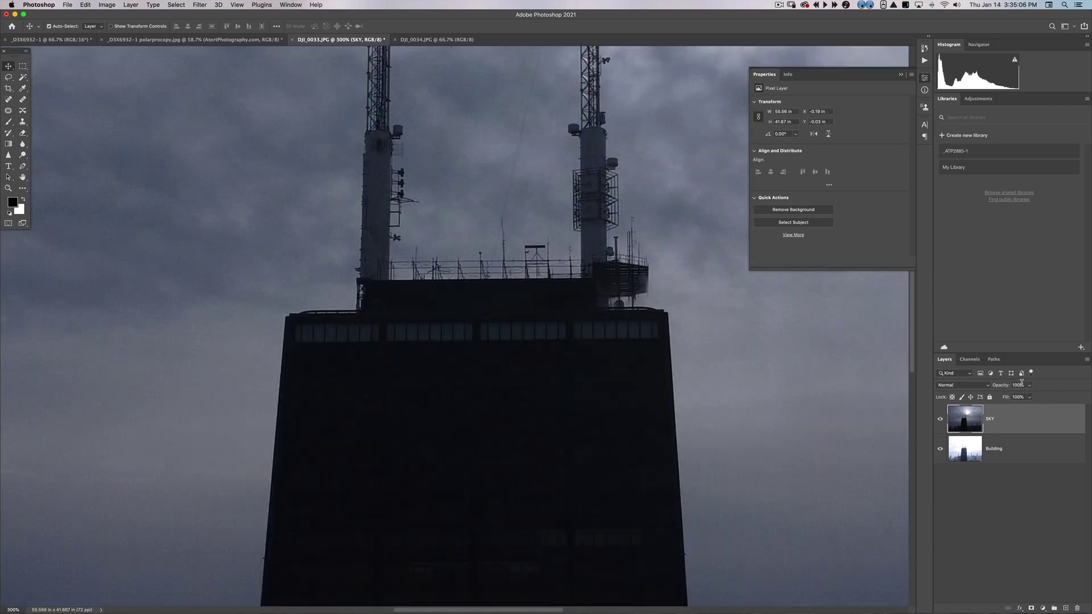
pyautogui.press('super+0')
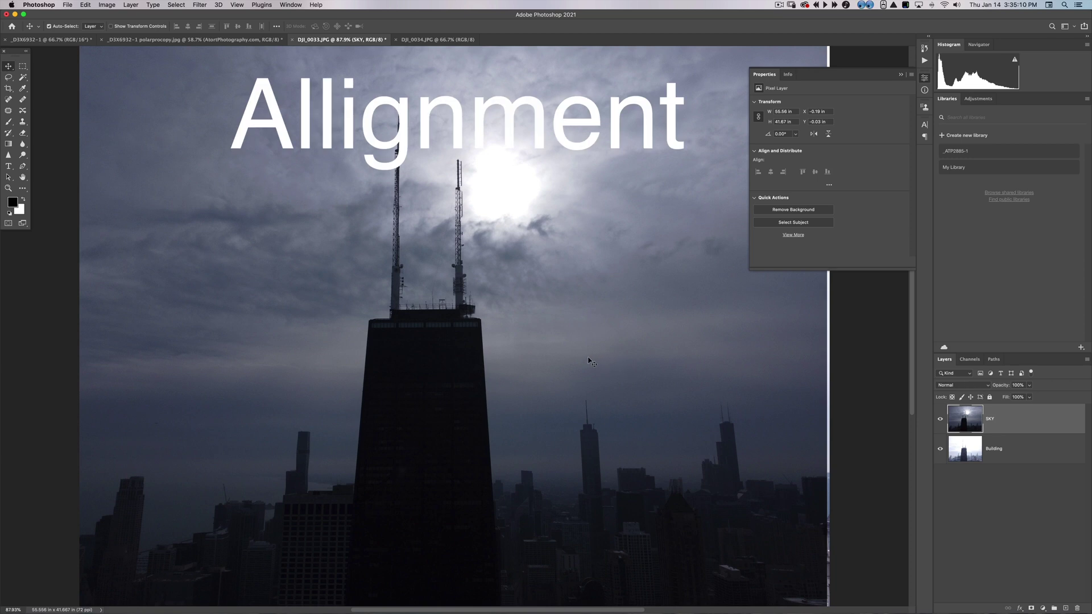
pyautogui.hscroll(-3, 635, 373)
pyautogui.scroll(1, 635, 373)
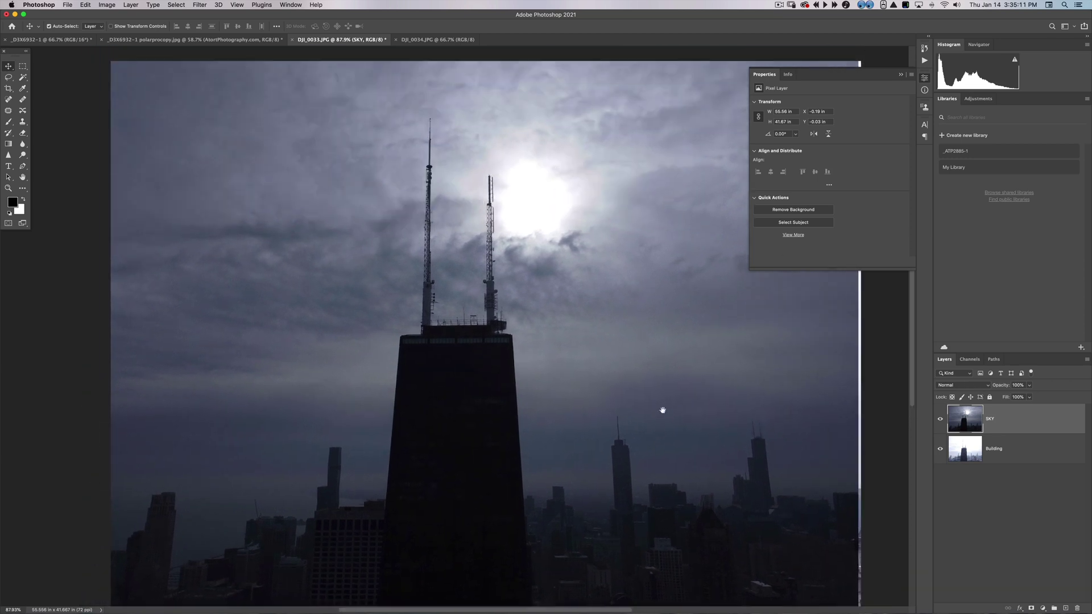
pyautogui.click(900, 75)
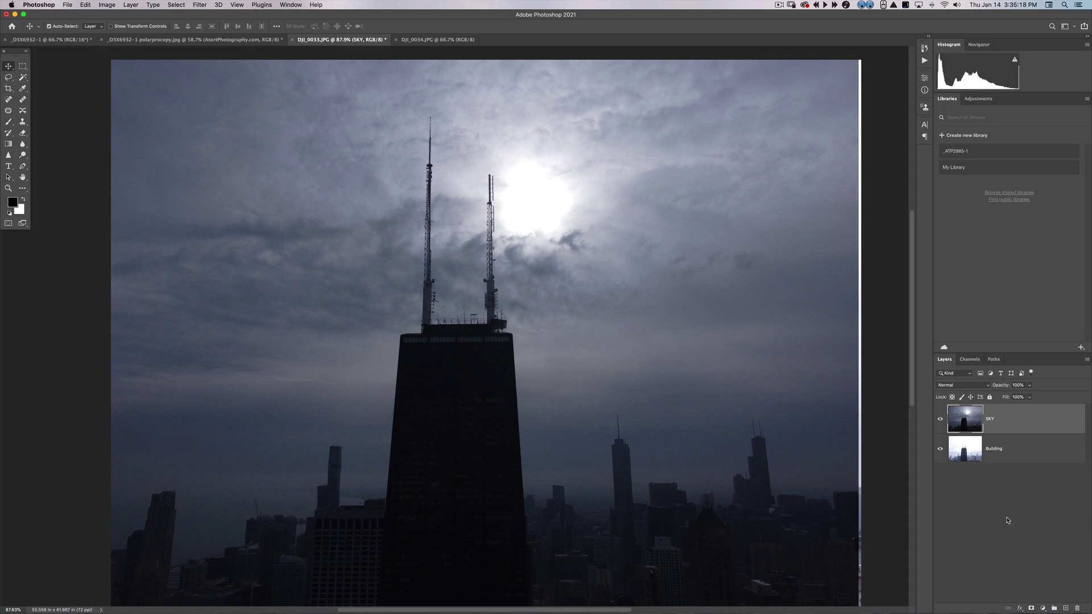
pyautogui.click(1031, 609)
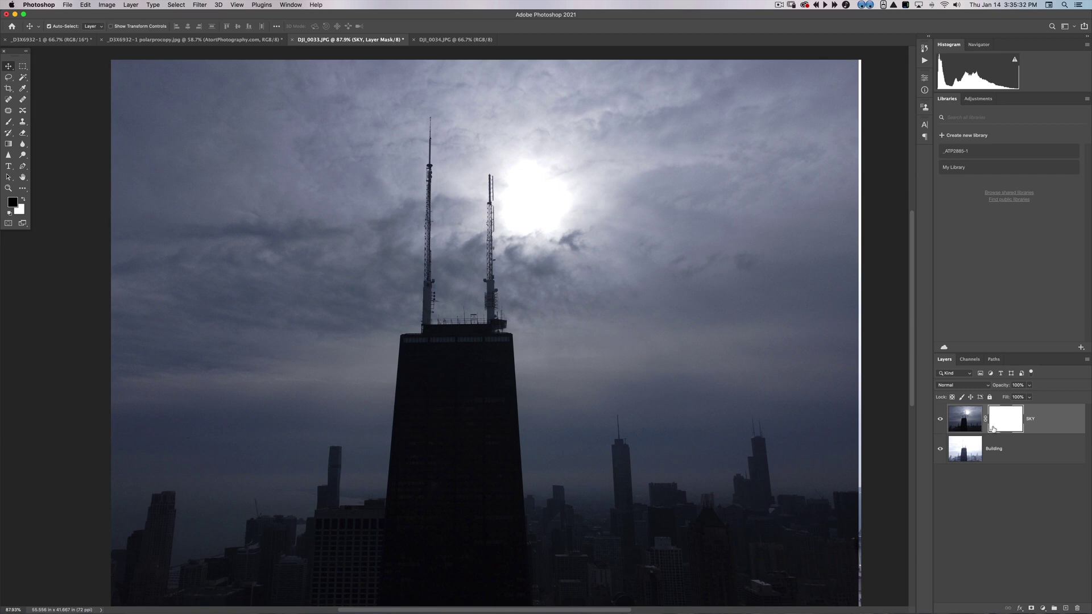
pyautogui.press('b')
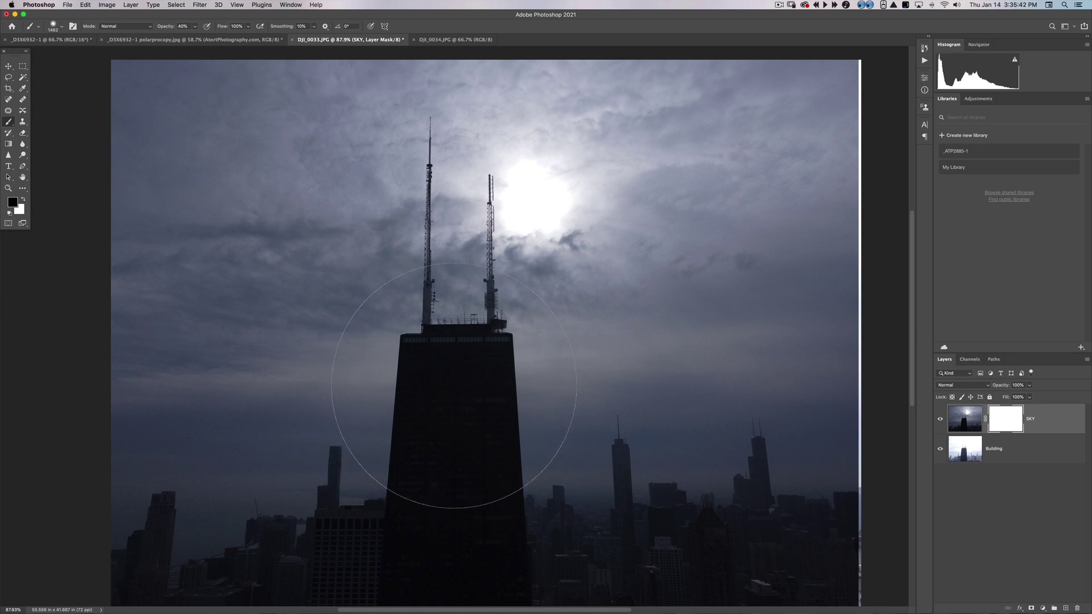
# Try painting black over the tower on the SKY mask with a 40% opacity brush, and undo it.
pyautogui.moveTo(458, 384); pyautogui.dragTo(368, 378)
pyautogui.moveTo(450, 429); pyautogui.dragTo(480, 547)
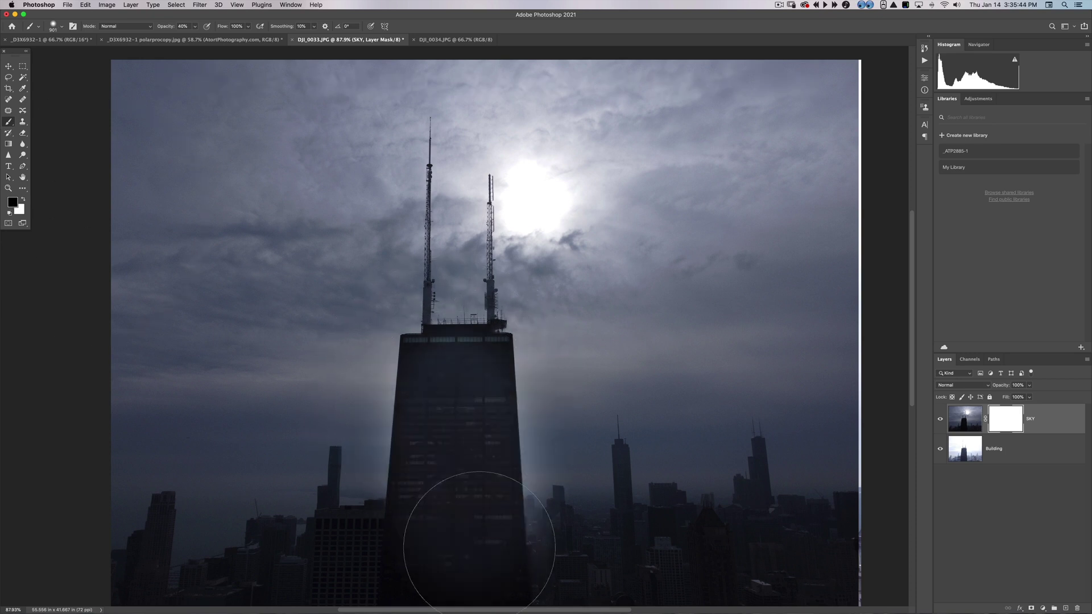
pyautogui.press('super+z')
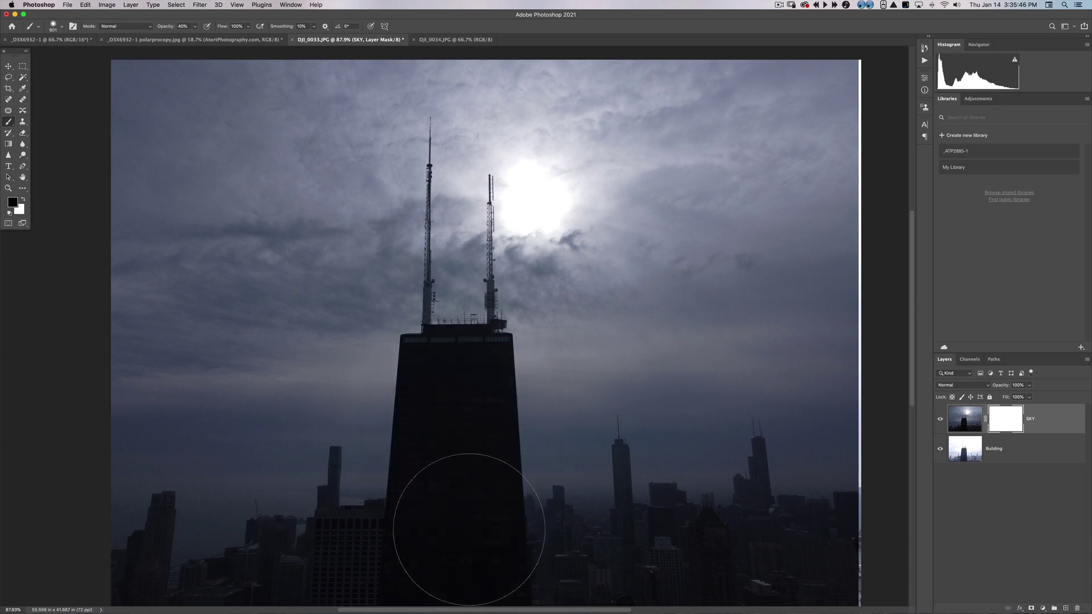
# Paint black across the lower half of the SKY mask with a very large brush at 100% opacity, revealing the bright city.
pyautogui.press('0')
pyautogui.moveTo(398, 483)
pyautogui.mouseDown()
pyautogui.moveTo(671, 528)
pyautogui.moveTo(631, 514)
pyautogui.mouseUp()
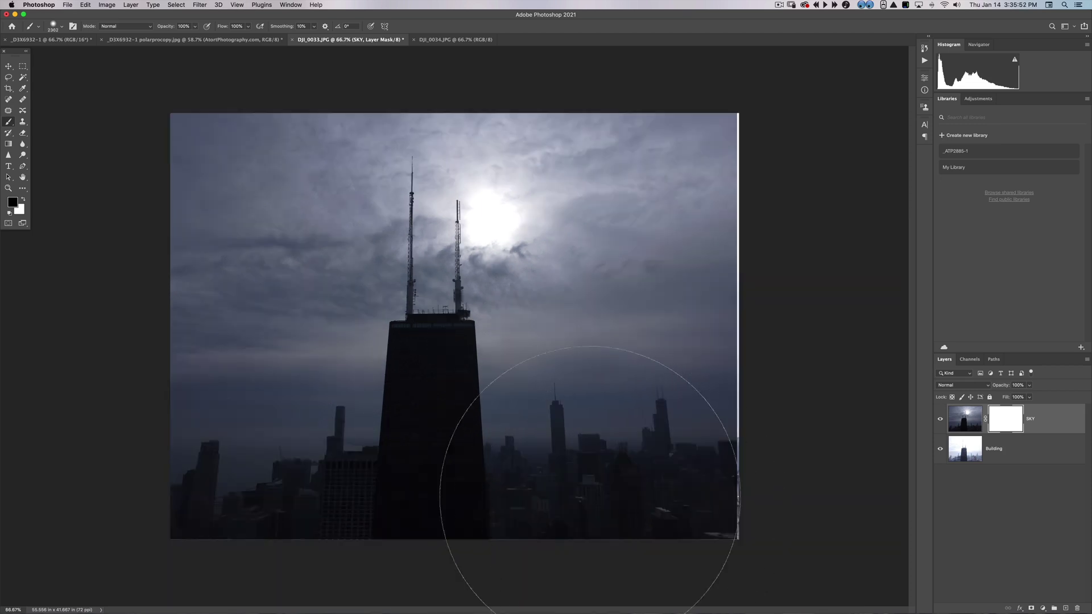
pyautogui.press('super+1')
pyautogui.moveTo(422, 493); pyautogui.dragTo(450, 433)
pyautogui.press('Tab')
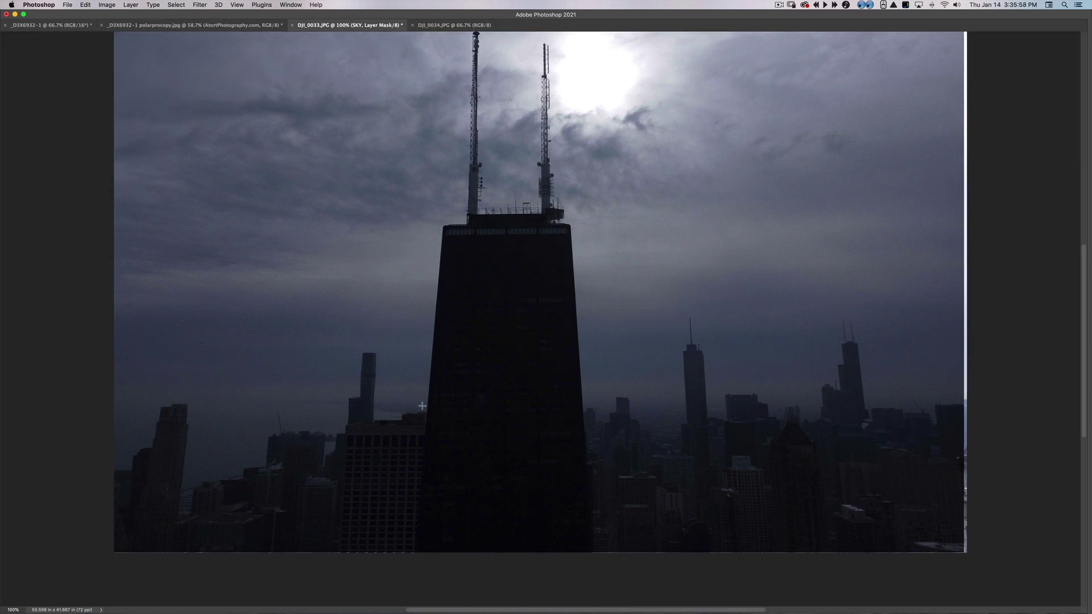
pyautogui.press('super+minus')
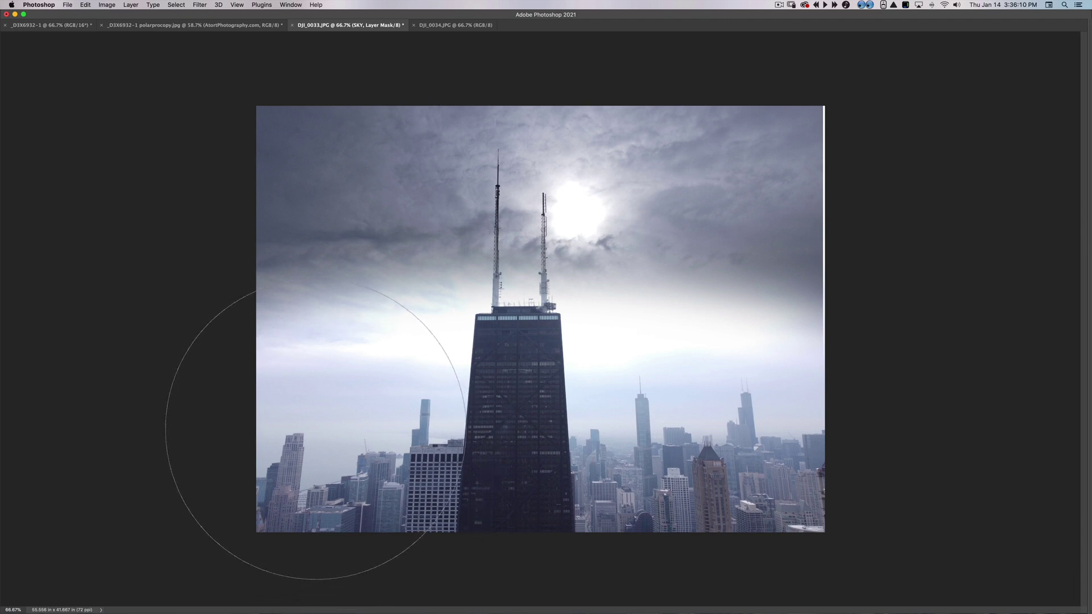
pyautogui.press('Tab')
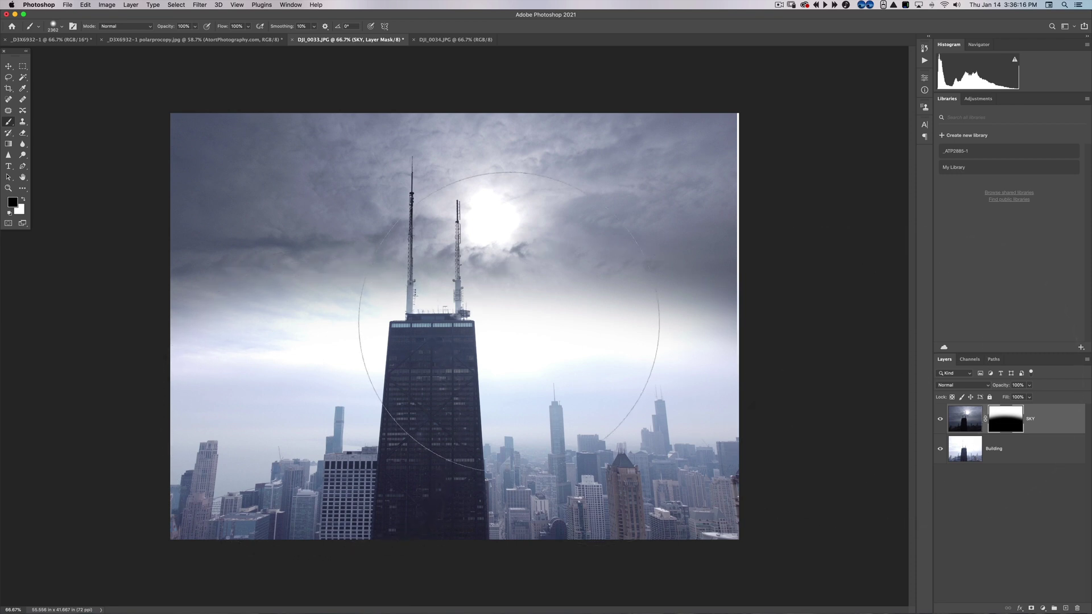
# Try filling the whole SKY mask with black and then white brush strokes, and revert to the first mask stroke.
pyautogui.moveTo(713, 453)
pyautogui.mouseDown()
pyautogui.moveTo(484, 298)
pyautogui.moveTo(644, 376)
pyautogui.moveTo(609, 316)
pyautogui.moveTo(455, 299)
pyautogui.moveTo(716, 461)
pyautogui.moveTo(263, 304)
pyautogui.moveTo(311, 223)
pyautogui.moveTo(635, 295)
pyautogui.moveTo(228, 352)
pyautogui.moveTo(316, 215)
pyautogui.moveTo(653, 330)
pyautogui.moveTo(168, 360)
pyautogui.moveTo(288, 206)
pyautogui.moveTo(687, 296)
pyautogui.moveTo(520, 423)
pyautogui.mouseUp()
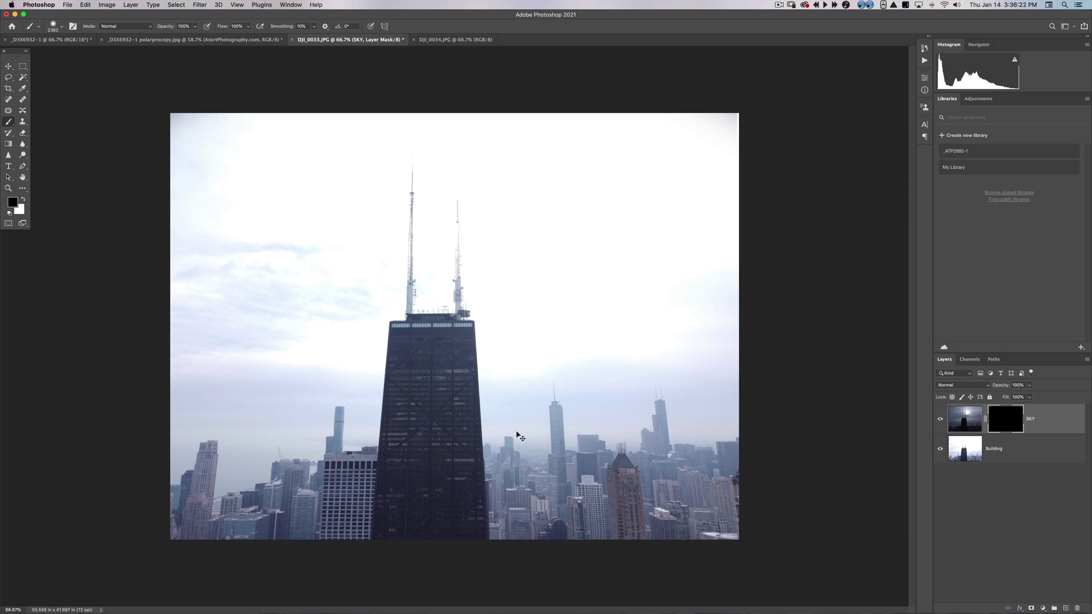
pyautogui.press('super+z')
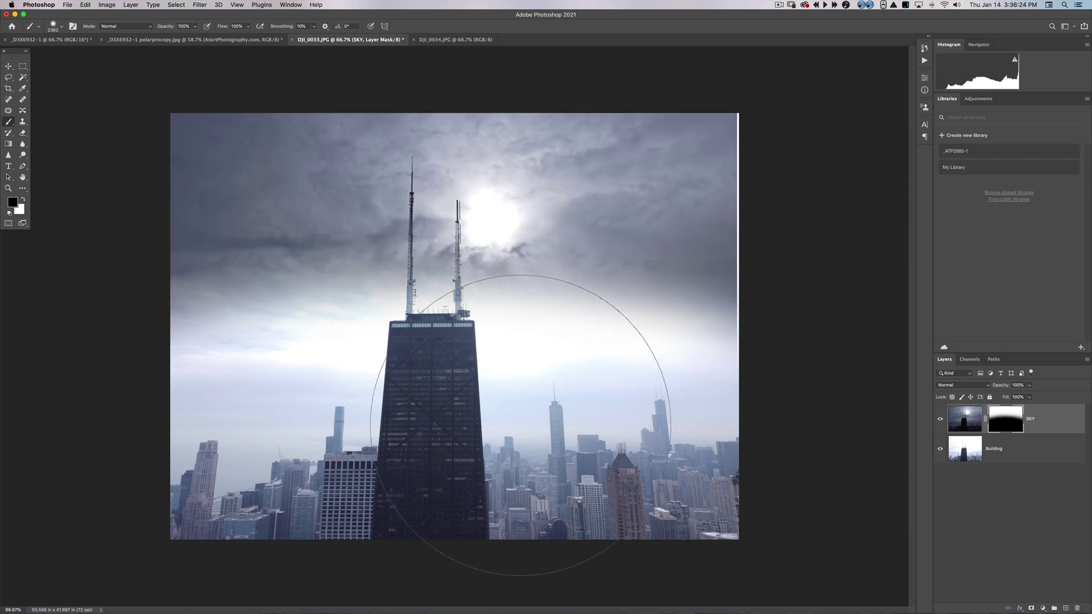
pyautogui.press('x')
pyautogui.moveTo(780, 391)
pyautogui.mouseDown()
pyautogui.moveTo(134, 438)
pyautogui.moveTo(262, 330)
pyautogui.moveTo(363, 608)
pyautogui.moveTo(978, 341)
pyautogui.mouseUp()
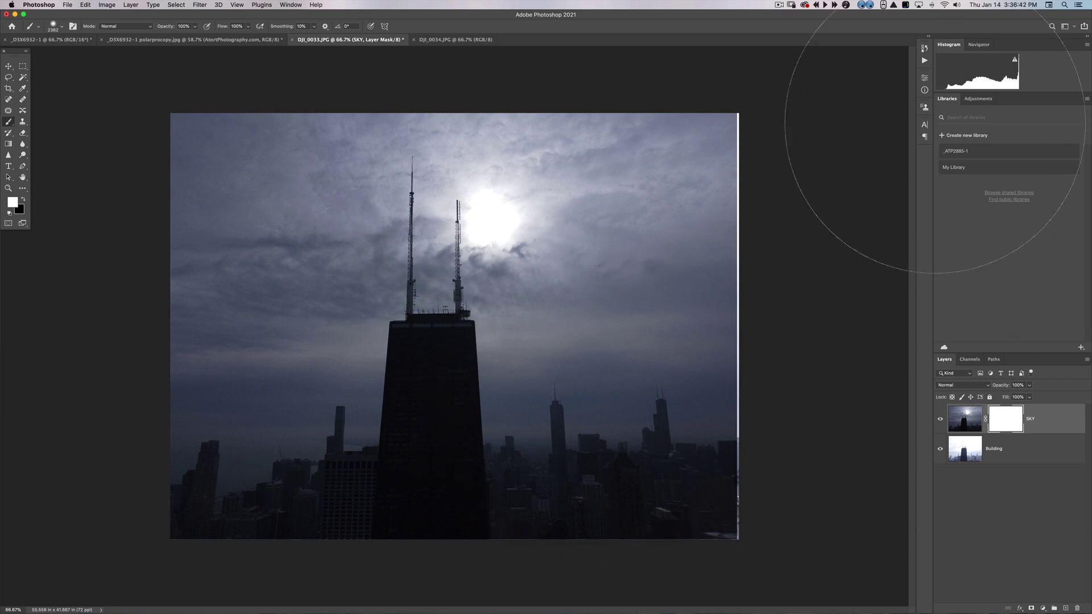
pyautogui.click(926, 51)
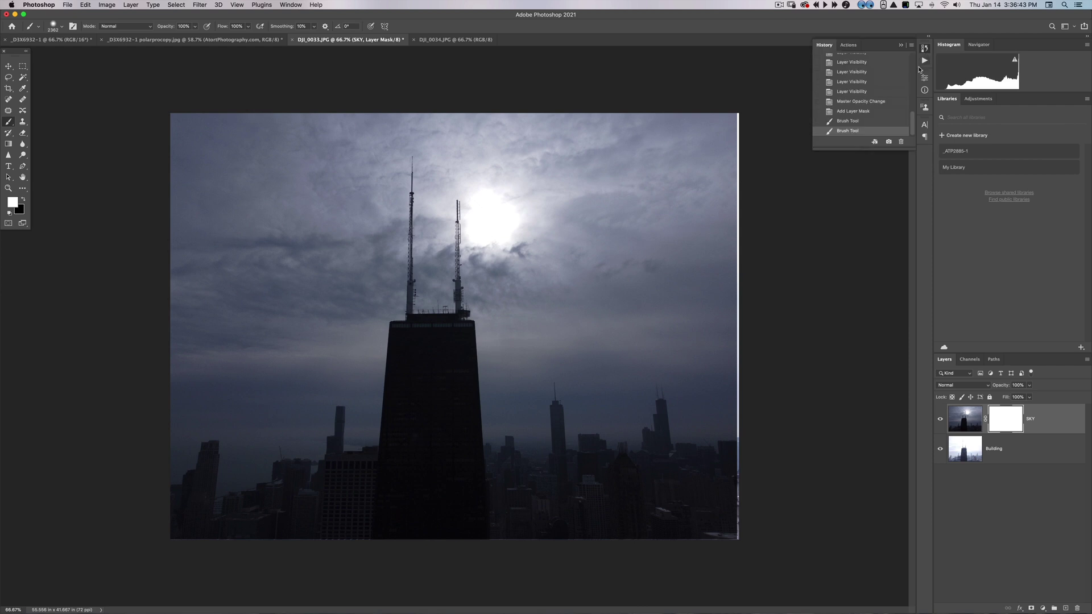
pyautogui.click(868, 121)
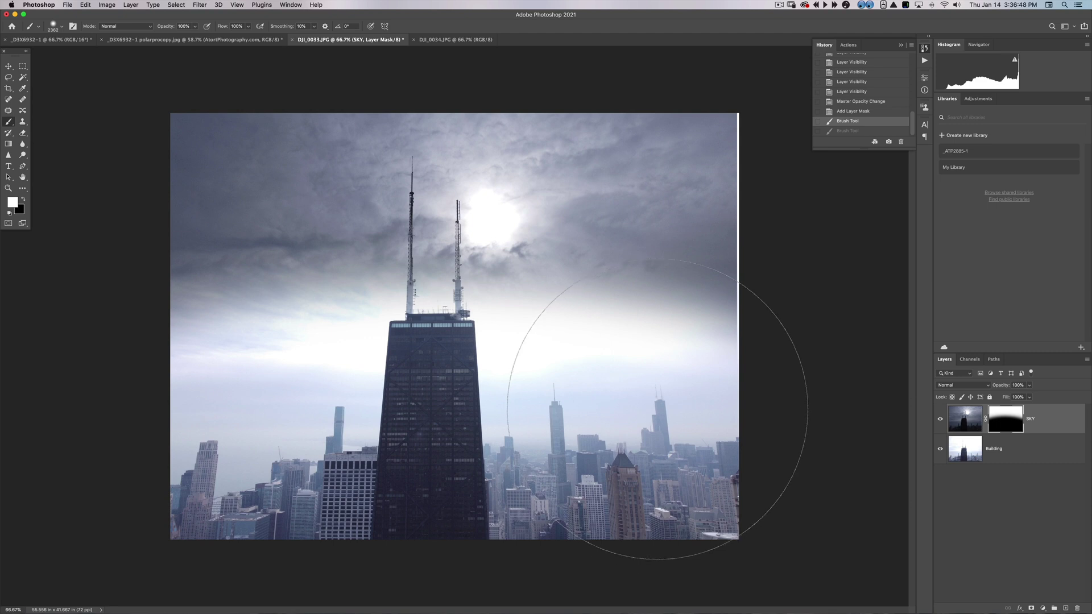
# Try white dabs on the SKY mask above the skyline beside the tower at 100% and 40% brush opacity, comparing before and after.
pyautogui.click(604, 355)
pyautogui.press('super+z')
pyautogui.press('4')
pyautogui.click(612, 386)
pyautogui.press('super+z')
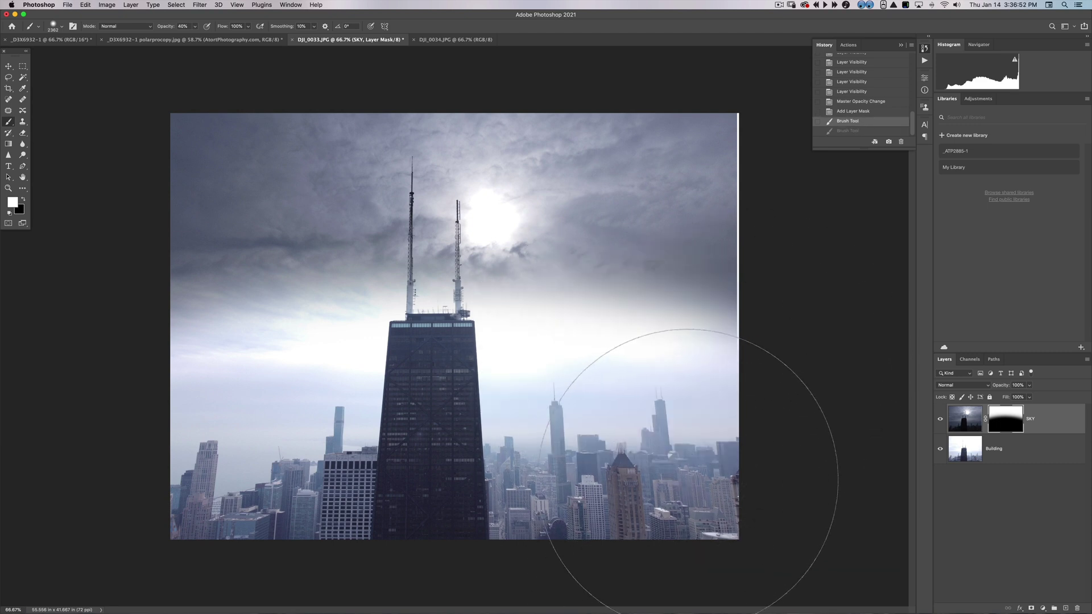
pyautogui.press('super+shift+z')
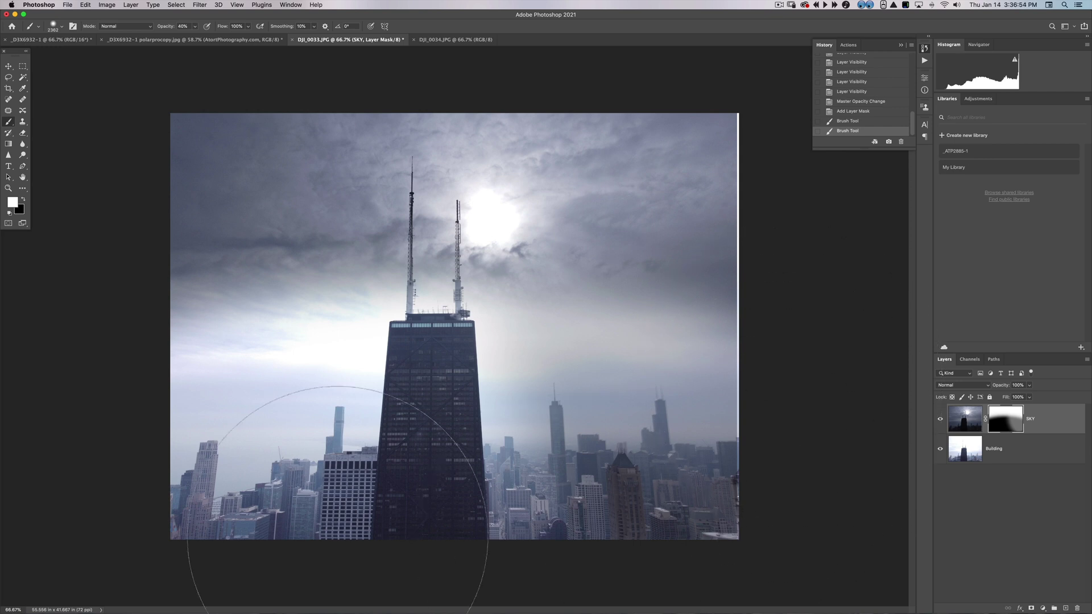
pyautogui.press('super+z')
pyautogui.press('super+shift+z')
pyautogui.press('super+z')
pyautogui.press('super+shift+z')
# Inspect the edges of the distant skyline buildings up close and undo the white stroke on the SKY mask.
pyautogui.press('z')
pyautogui.click(624, 464)
pyautogui.click(624, 464)
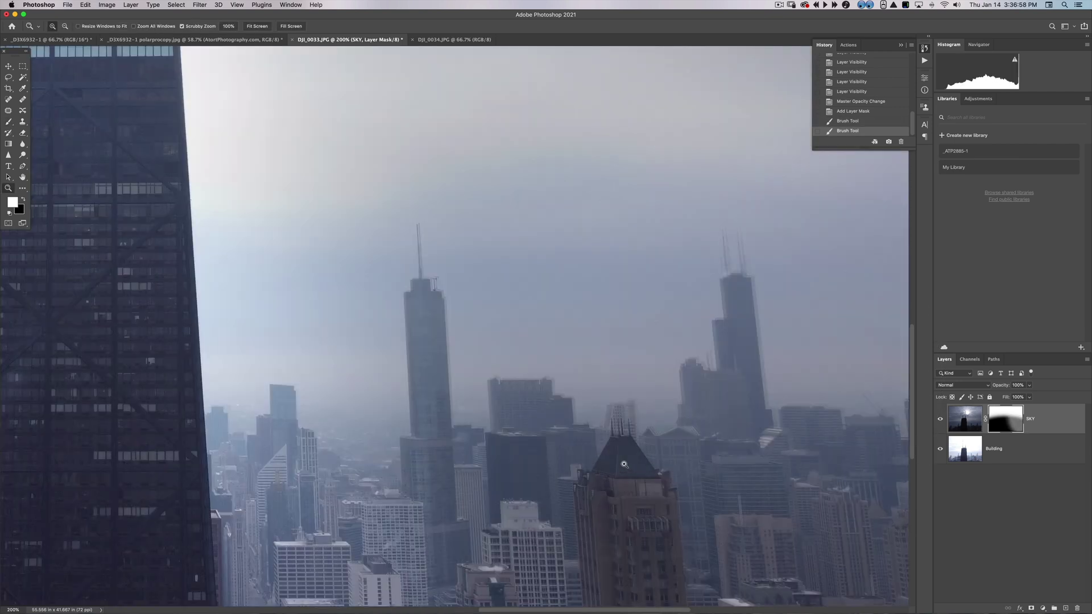
pyautogui.click(624, 464)
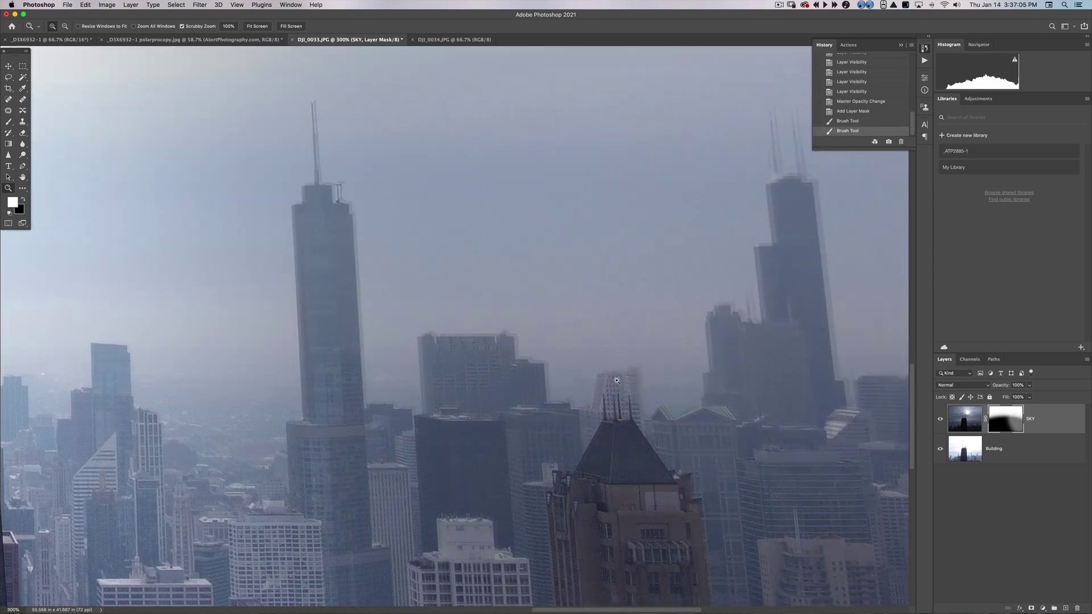
pyautogui.click(617, 381)
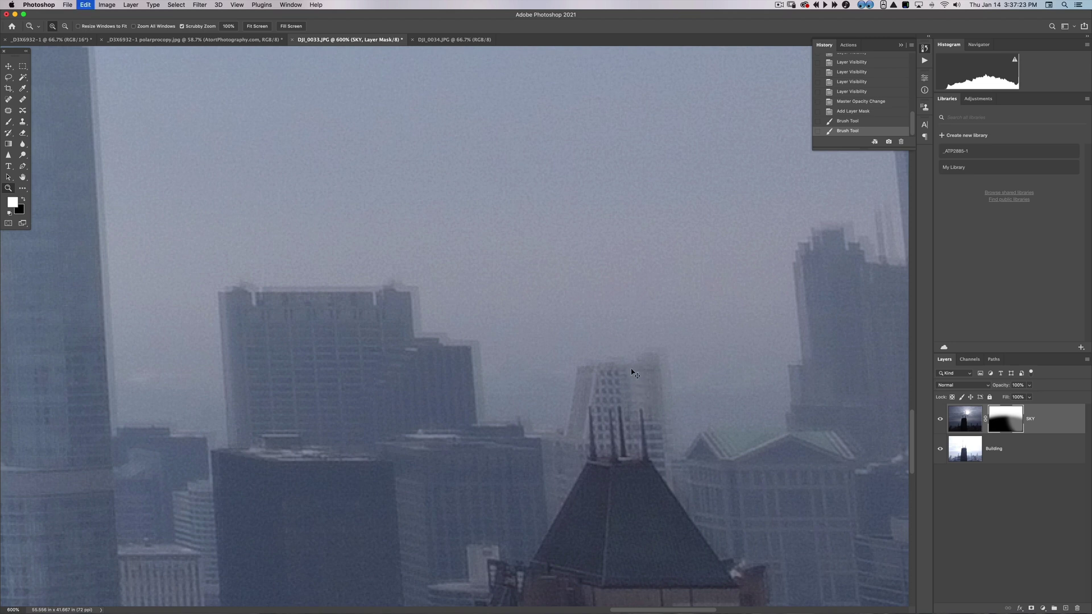
pyautogui.press('super+z')
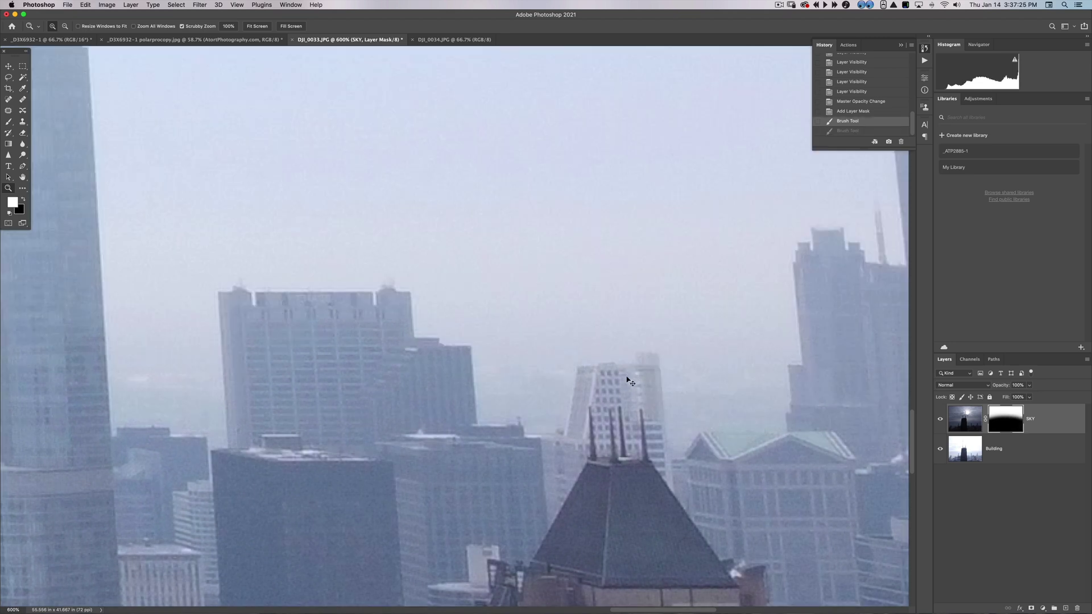
# Paint white at 40% brush opacity along the bright band above the skyline on the SKY mask to restore the darker clouds.
pyautogui.scroll(-8, 630, 382)
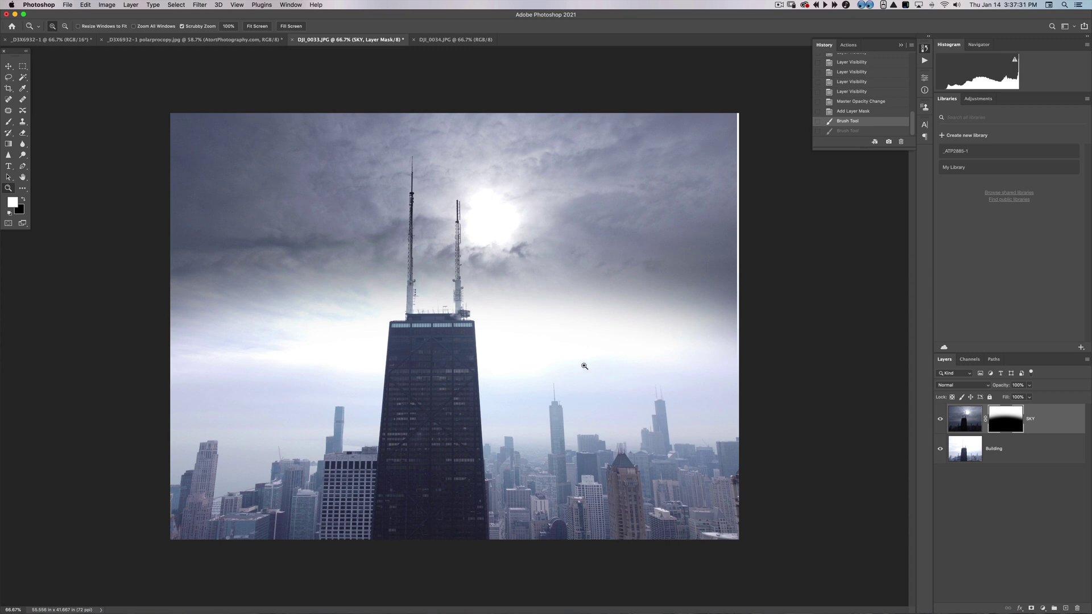
pyautogui.scroll(1, 586, 373)
pyautogui.scroll(-2, 580, 379)
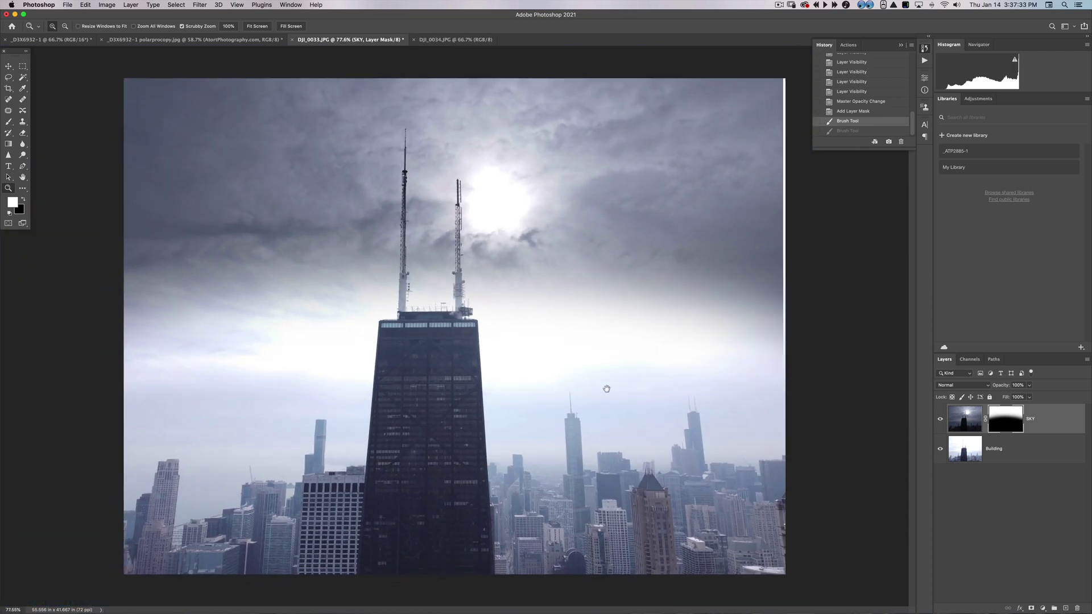
pyautogui.press('b')
pyautogui.moveTo(585, 324)
pyautogui.mouseDown()
pyautogui.moveTo(416, 334)
pyautogui.moveTo(527, 328)
pyautogui.moveTo(532, 407)
pyautogui.moveTo(503, 388)
pyautogui.moveTo(508, 379)
pyautogui.moveTo(500, 385)
pyautogui.moveTo(515, 414)
pyautogui.moveTo(600, 392)
pyautogui.moveTo(756, 393)
pyautogui.moveTo(788, 379)
pyautogui.moveTo(532, 373)
pyautogui.moveTo(581, 302)
pyautogui.moveTo(850, 364)
pyautogui.mouseUp()
pyautogui.hotkey('ctrl', 'z')
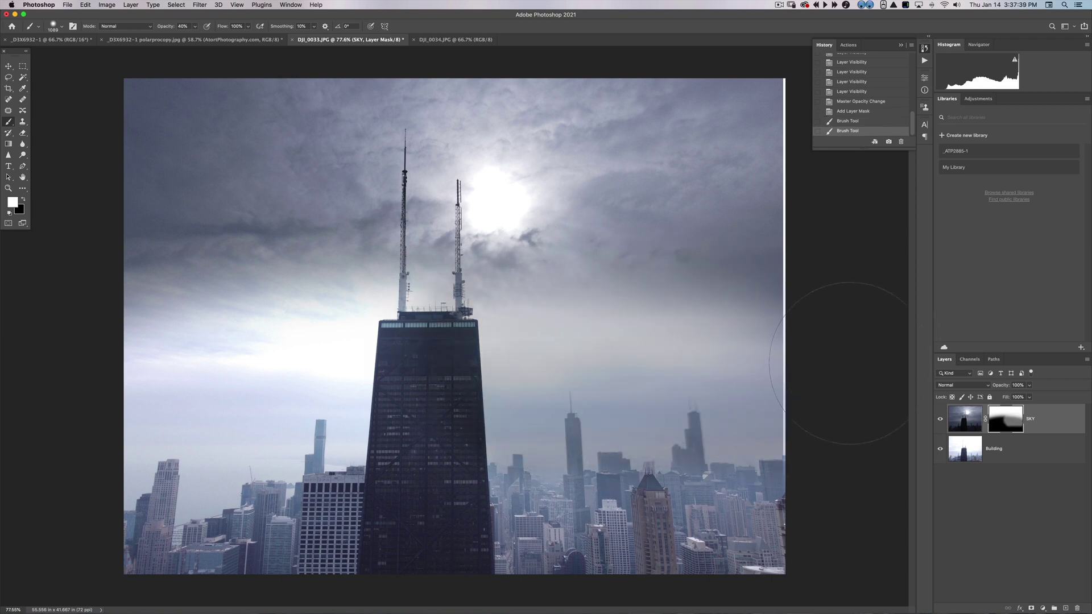
pyautogui.hotkey('ctrl', 'z')
pyautogui.moveTo(767, 316)
pyautogui.mouseDown()
pyautogui.moveTo(287, 341)
pyautogui.moveTo(442, 293)
pyautogui.moveTo(569, 364)
pyautogui.moveTo(94, 312)
pyautogui.moveTo(228, 398)
pyautogui.moveTo(867, 345)
pyautogui.moveTo(870, 390)
pyautogui.moveTo(85, 301)
pyautogui.moveTo(170, 342)
pyautogui.mouseUp()
# Paint black at 40% opacity with a smaller brush over the tower's upper part and antenna bases on the SKY mask.
pyautogui.press('x')
pyautogui.moveTo(429, 384)
pyautogui.mouseDown()
pyautogui.moveTo(394, 377)
pyautogui.moveTo(398, 391)
pyautogui.moveTo(410, 361)
pyautogui.moveTo(435, 354)
pyautogui.moveTo(439, 374)
pyautogui.moveTo(440, 353)
pyautogui.moveTo(414, 385)
pyautogui.moveTo(420, 358)
pyautogui.mouseUp()
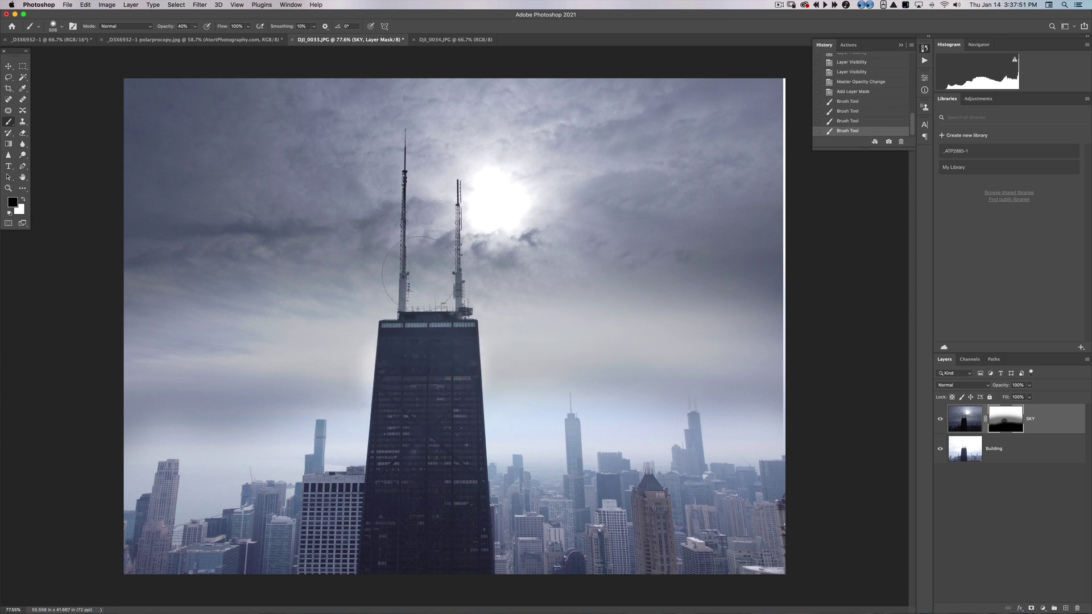
pyautogui.moveTo(425, 311); pyautogui.dragTo(430, 273)
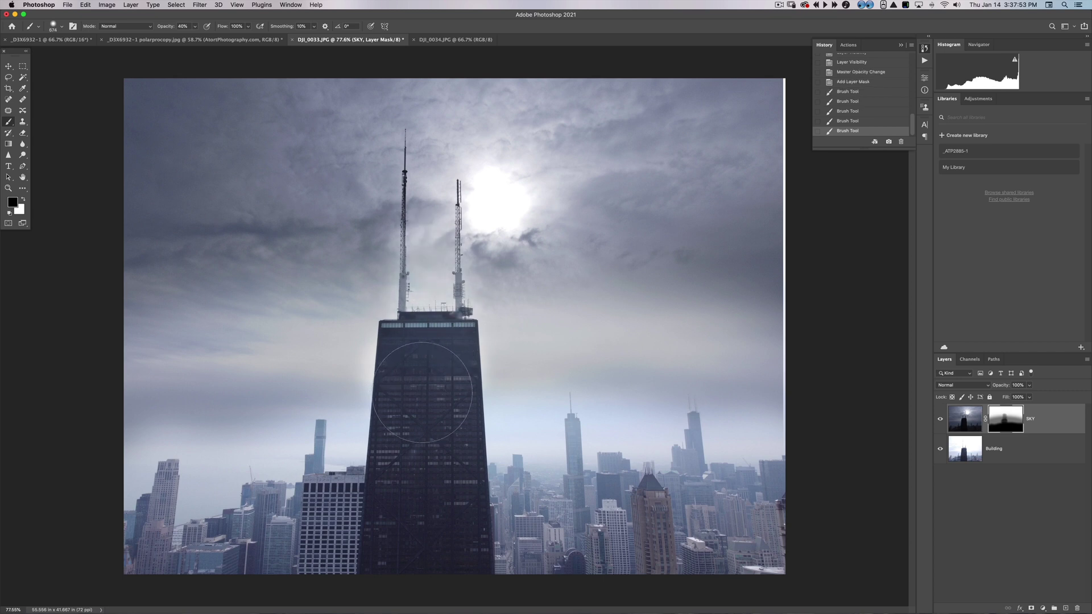
# Paint black down the tower's body on the SKY mask, finishing with dabs at 20% brush opacity over its upper part.
pyautogui.moveTo(398, 364); pyautogui.dragTo(440, 494)
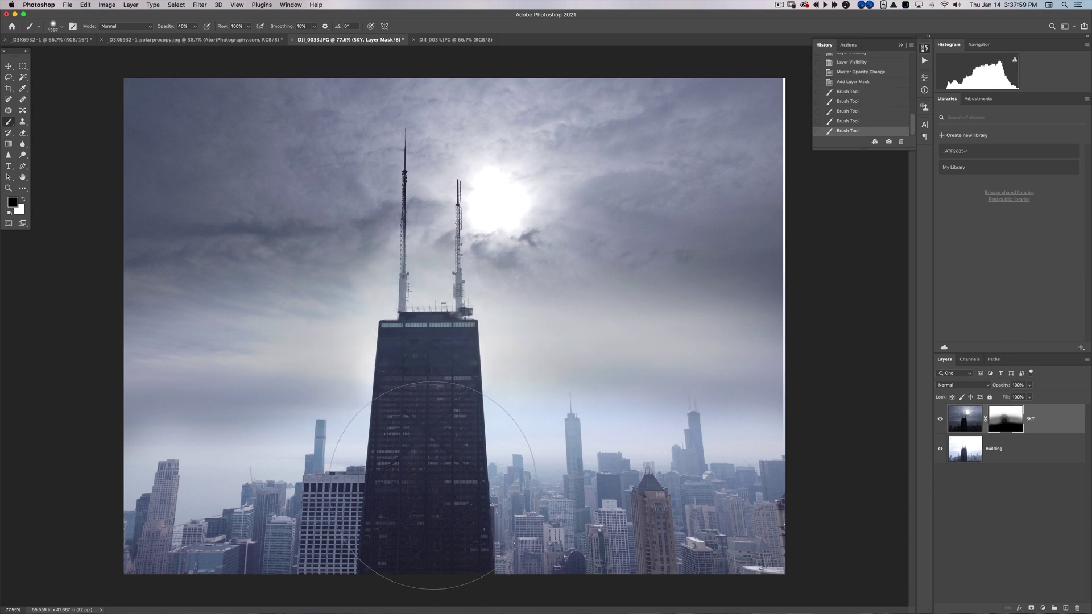
pyautogui.press('super+z')
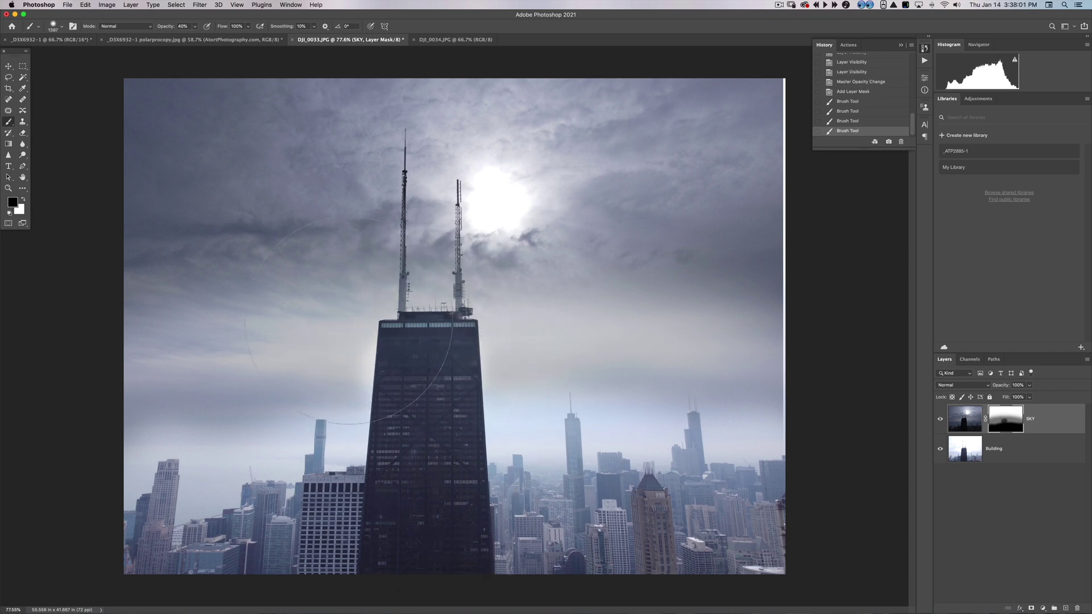
pyautogui.press('super+z')
pyautogui.press('super+shift+z')
pyautogui.moveTo(449, 463); pyautogui.dragTo(475, 462)
pyautogui.press('2')
pyautogui.click(439, 357)
pyautogui.click(439, 364)
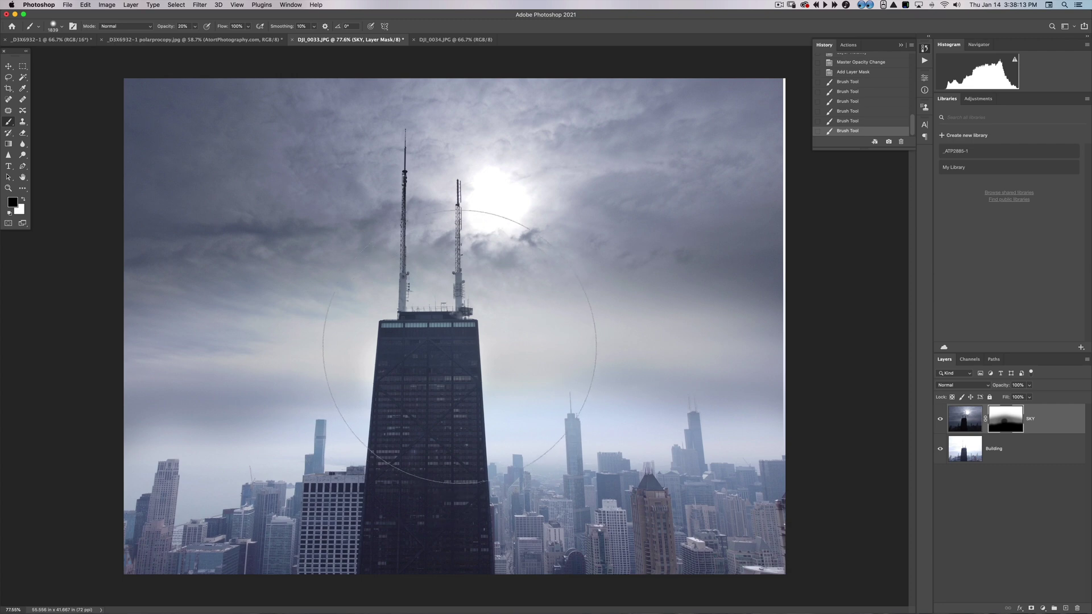
# Compare the blend in full-screen view, with the SKY layer hidden, and with its mask filled white, undoing the fill.
pyautogui.press('f')
pyautogui.press('f')
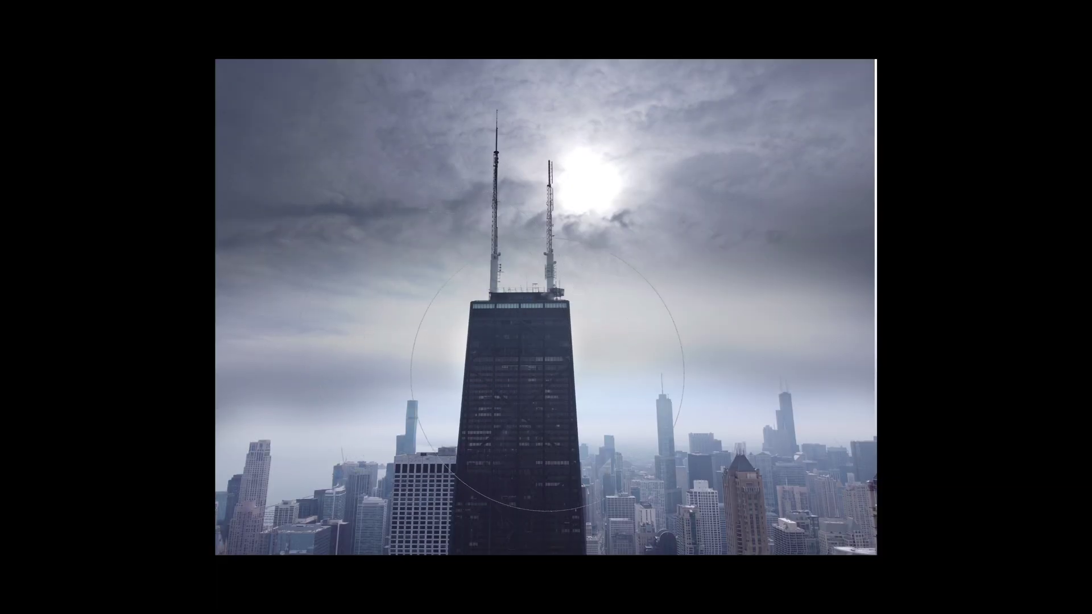
pyautogui.press('f')
pyautogui.click(940, 418)
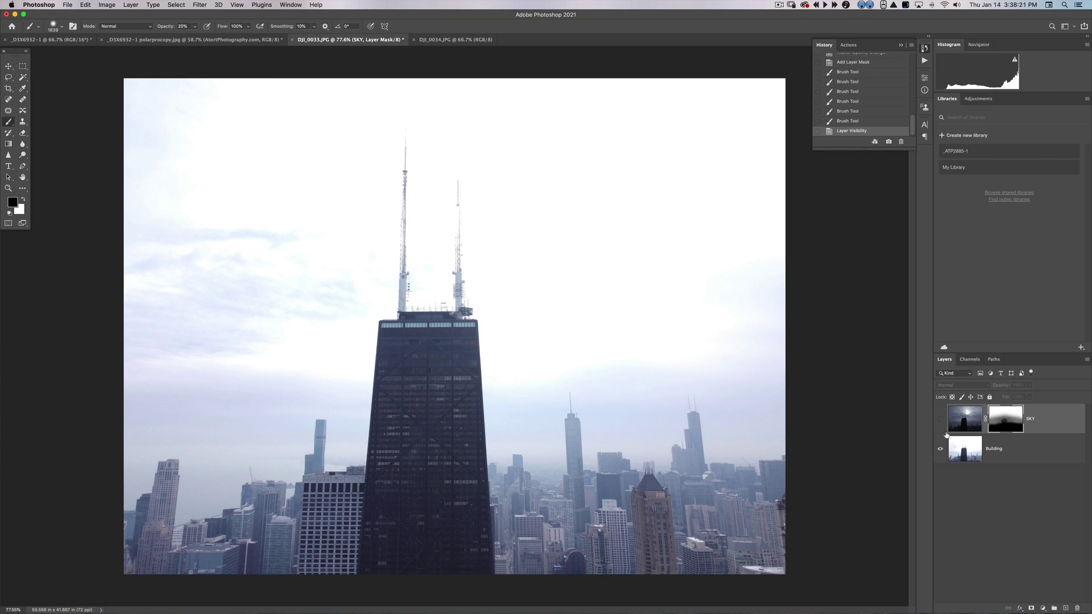
pyautogui.click(941, 420)
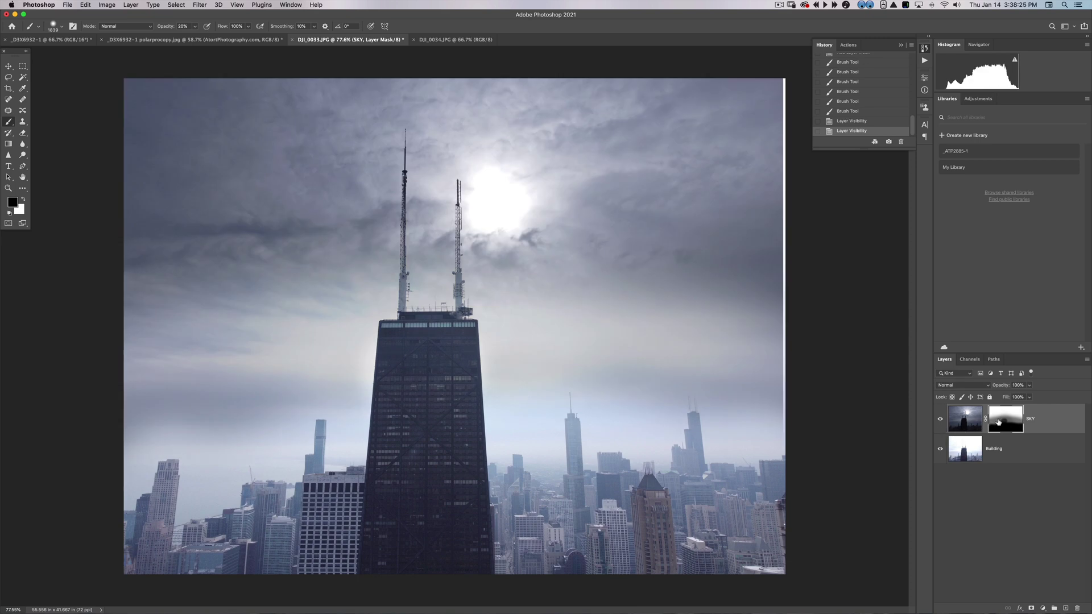
pyautogui.press('super+BackSpace')
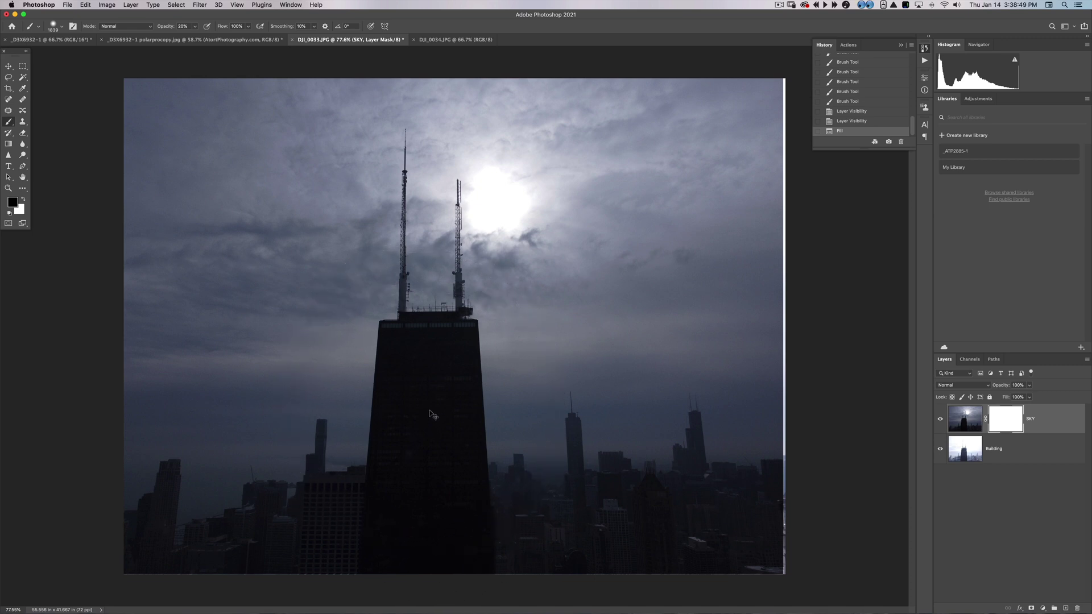
pyautogui.press('super+z')
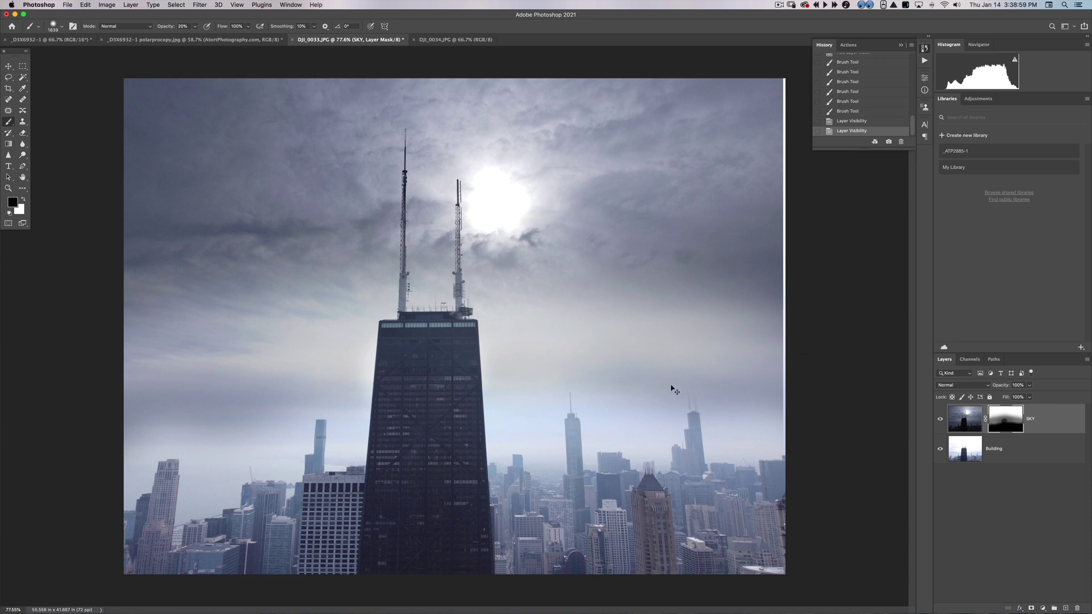
# Merge the SKY layer down into the Building layer and duplicate the merged layer.
pyautogui.press('super+e')
pyautogui.press('super+j')
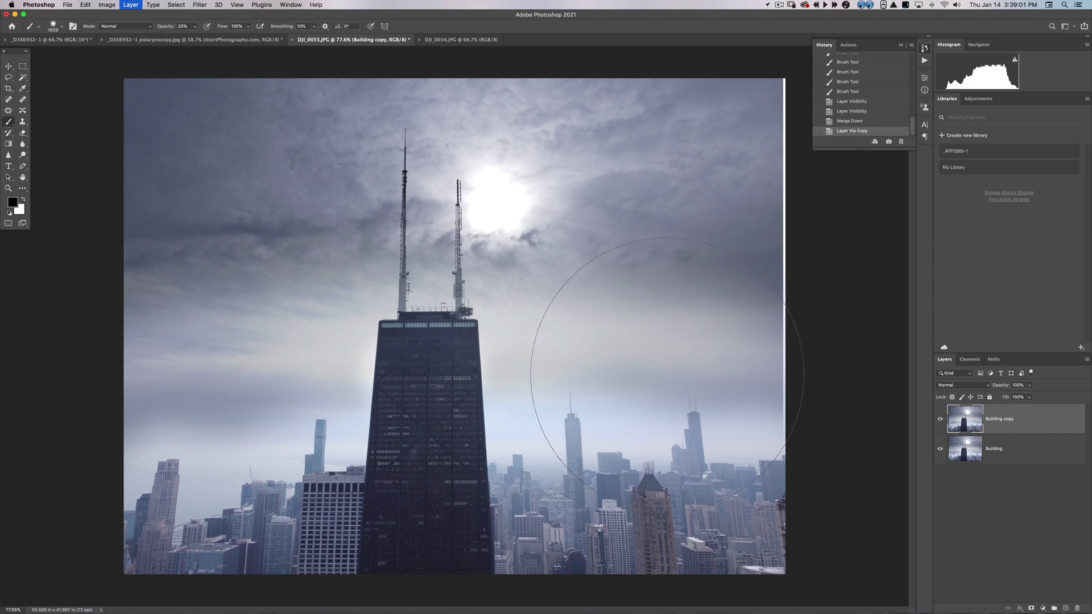
# Crop the image slightly at its original ratio to remove the white strip along the photo's edge.
pyautogui.press('c')
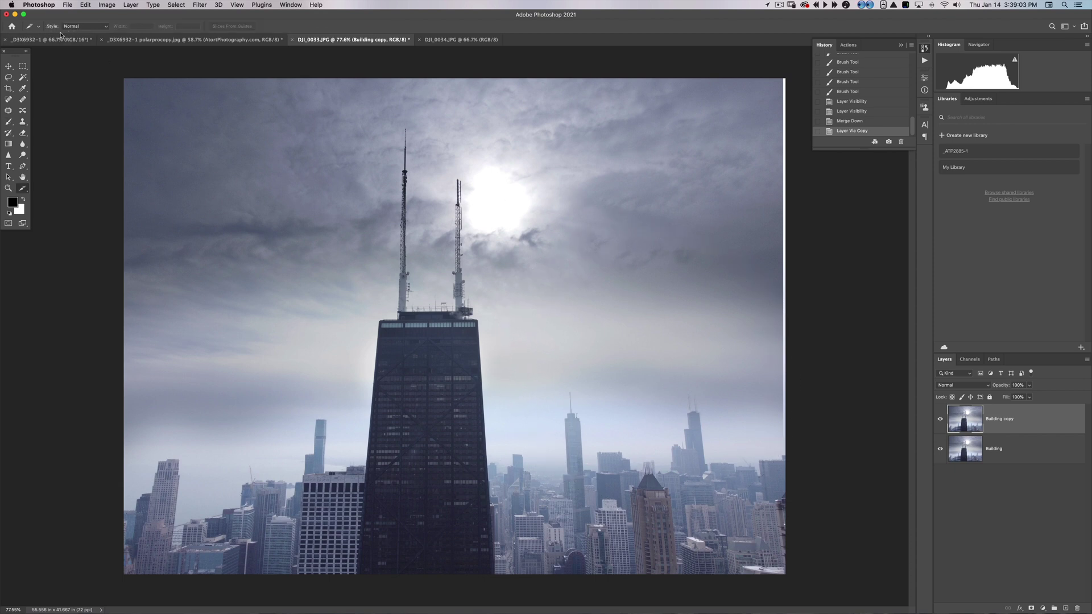
pyautogui.click(9, 88)
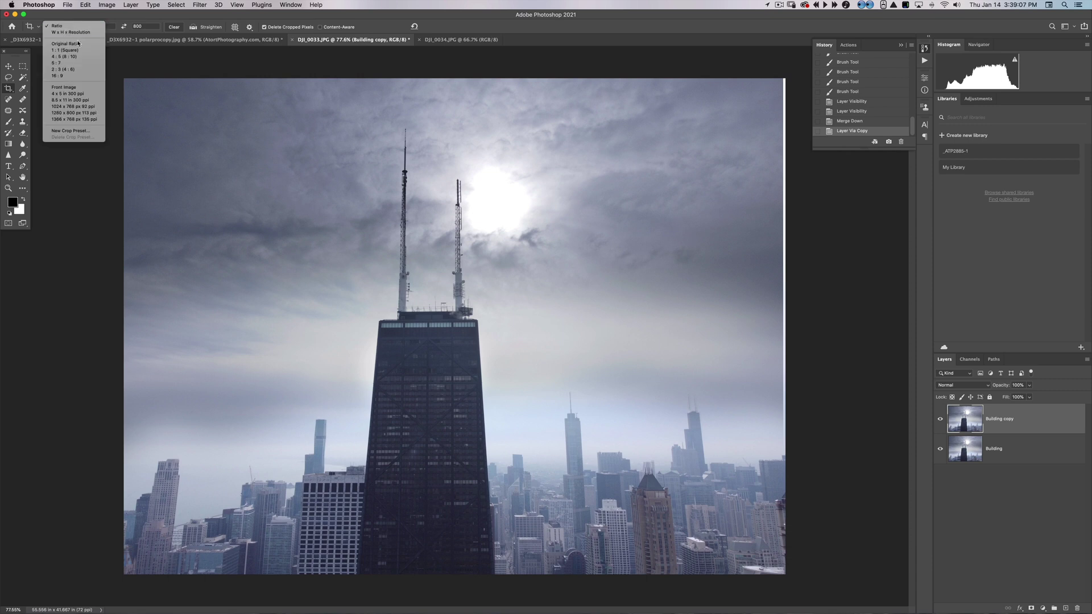
pyautogui.click(65, 44)
pyautogui.moveTo(128, 82); pyautogui.dragTo(892, 574)
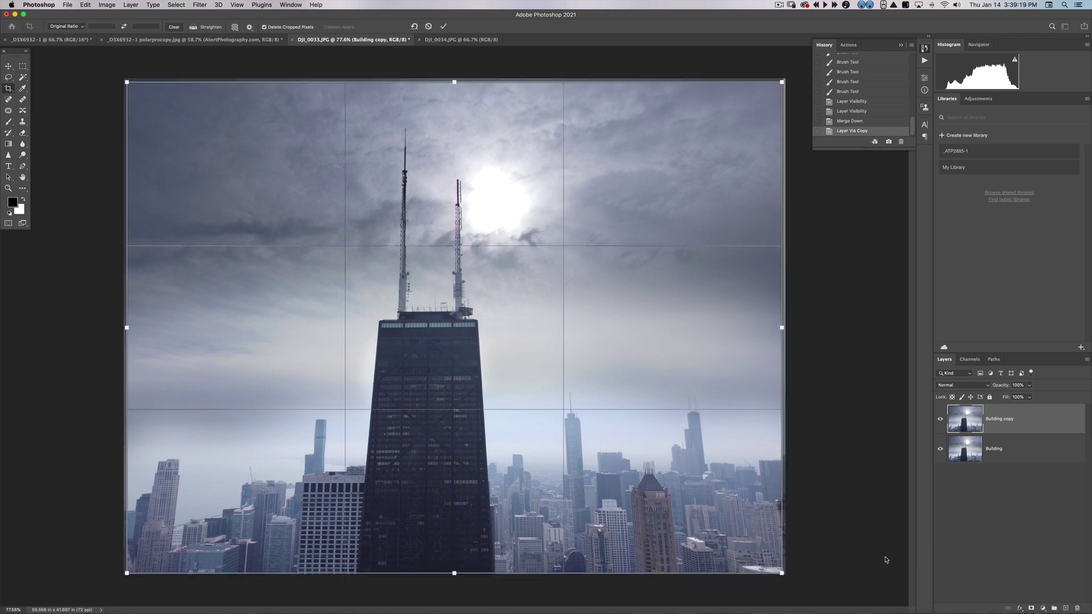
pyautogui.press('Return')
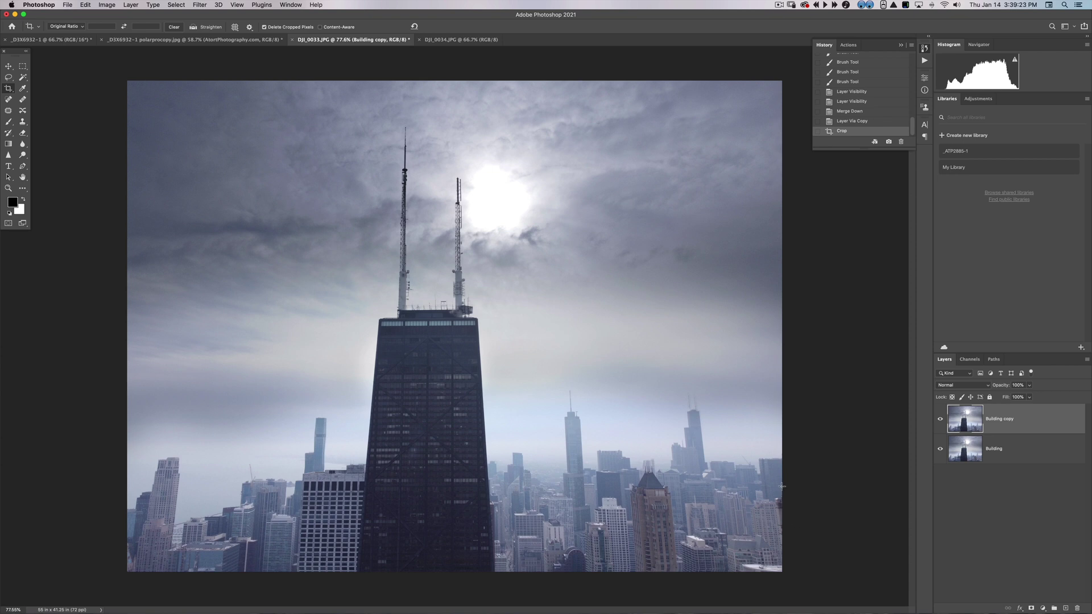
# Merge the two cropped layers, duplicate the result, and open the copy in Topaz Adjust AI.
pyautogui.press('super+e')
pyautogui.press('super+j')
pyautogui.click(205, 4)
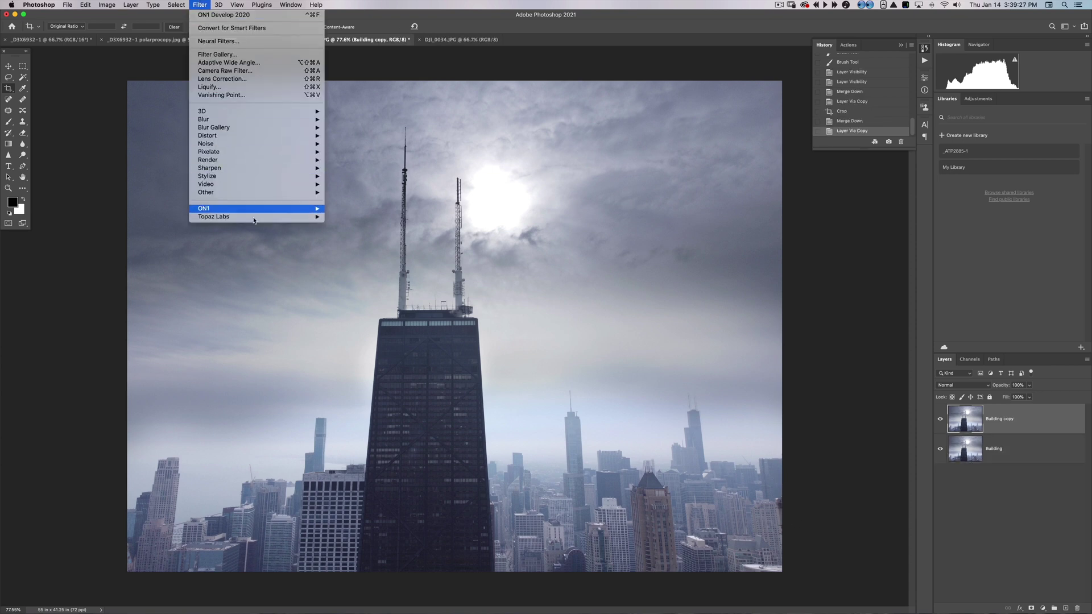
pyautogui.moveTo(260, 220)
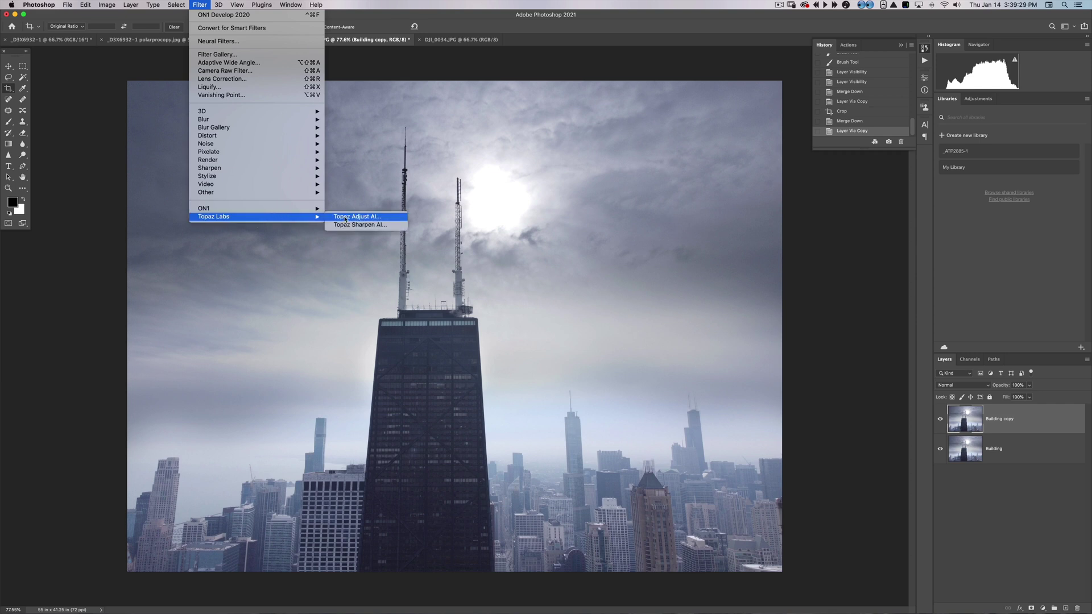
pyautogui.click(345, 218)
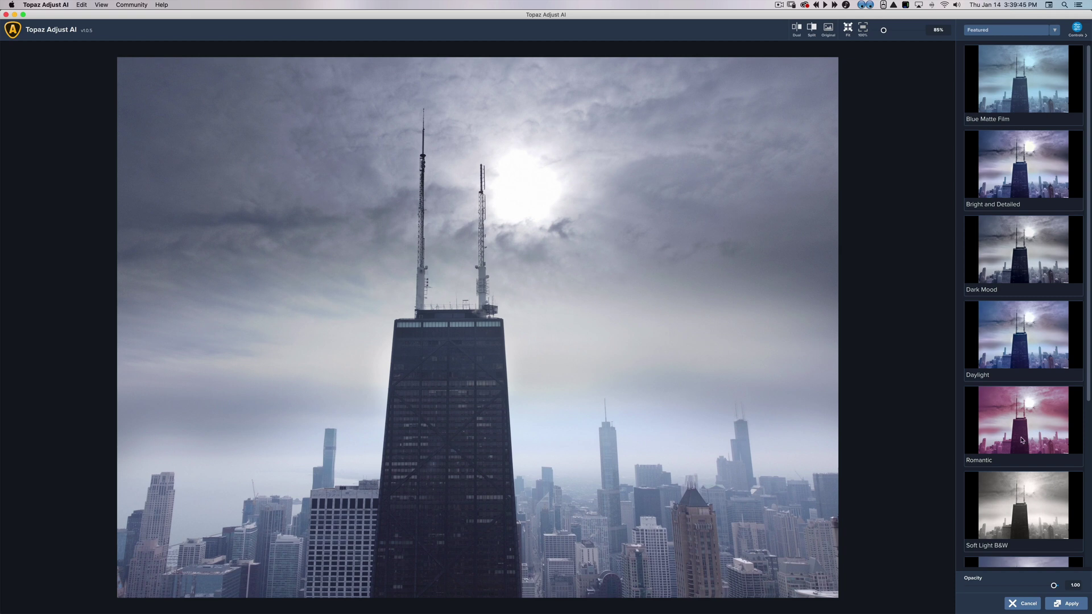
# Preview the Soft Light B&W, Romantic, Daylight, and Bright and Detailed presets, and apply Dark Mood to the image.
pyautogui.click(1025, 515)
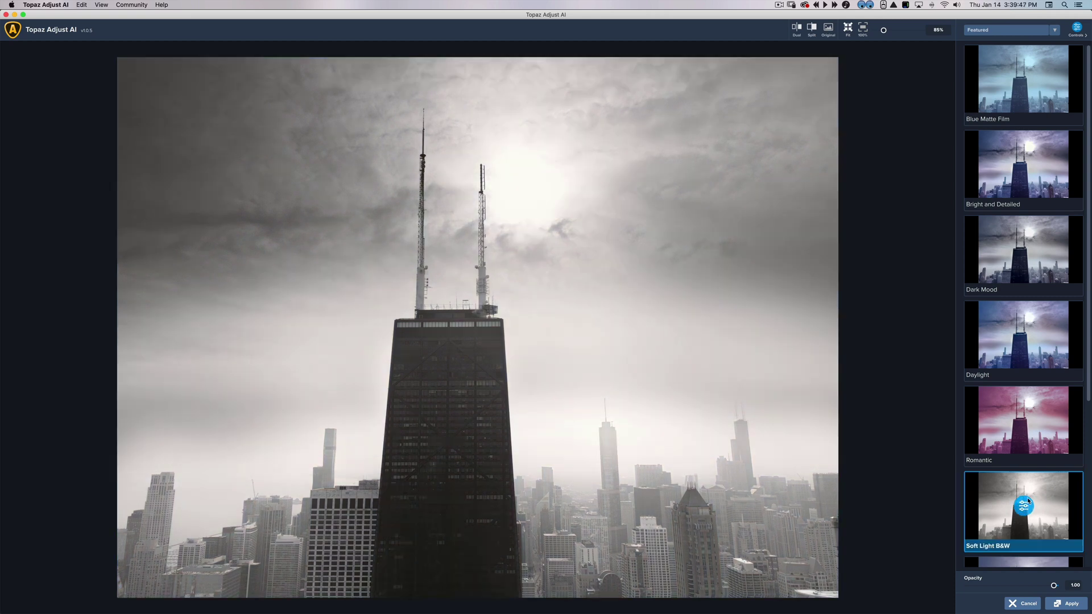
pyautogui.click(1012, 422)
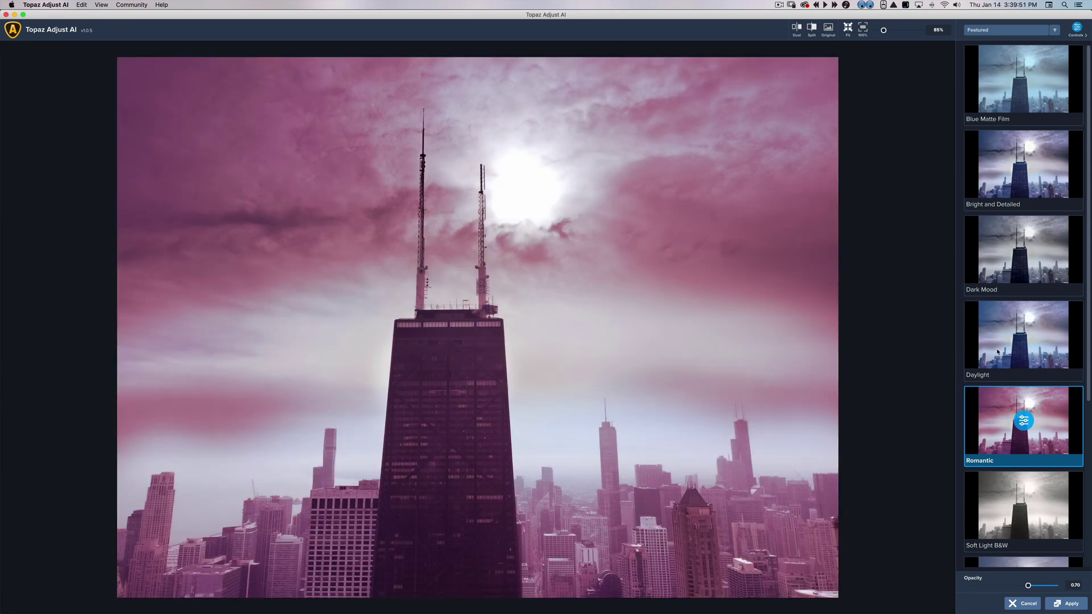
pyautogui.click(1012, 369)
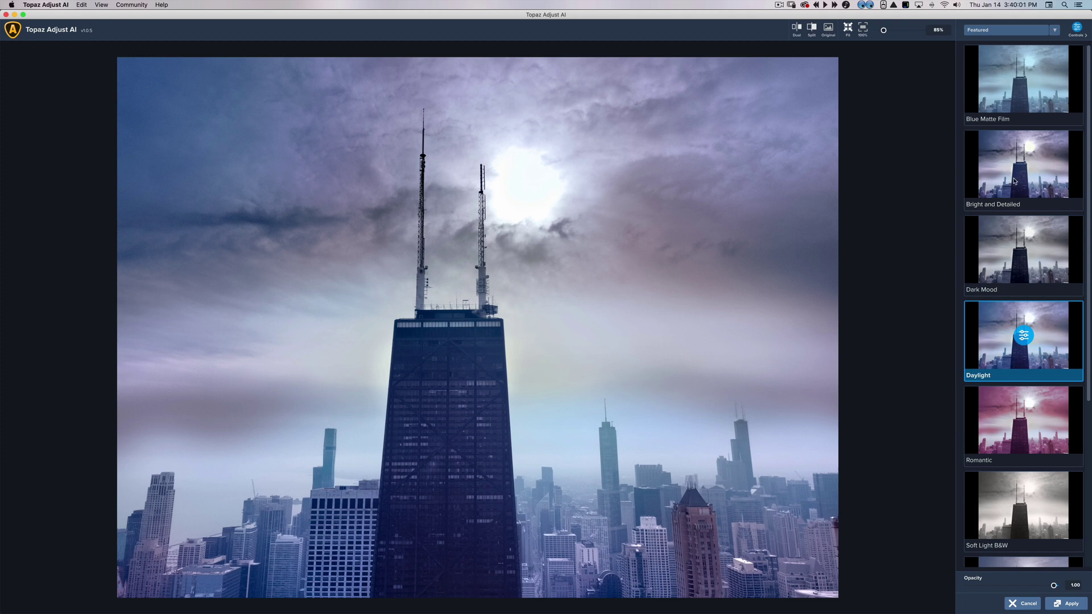
pyautogui.click(1016, 181)
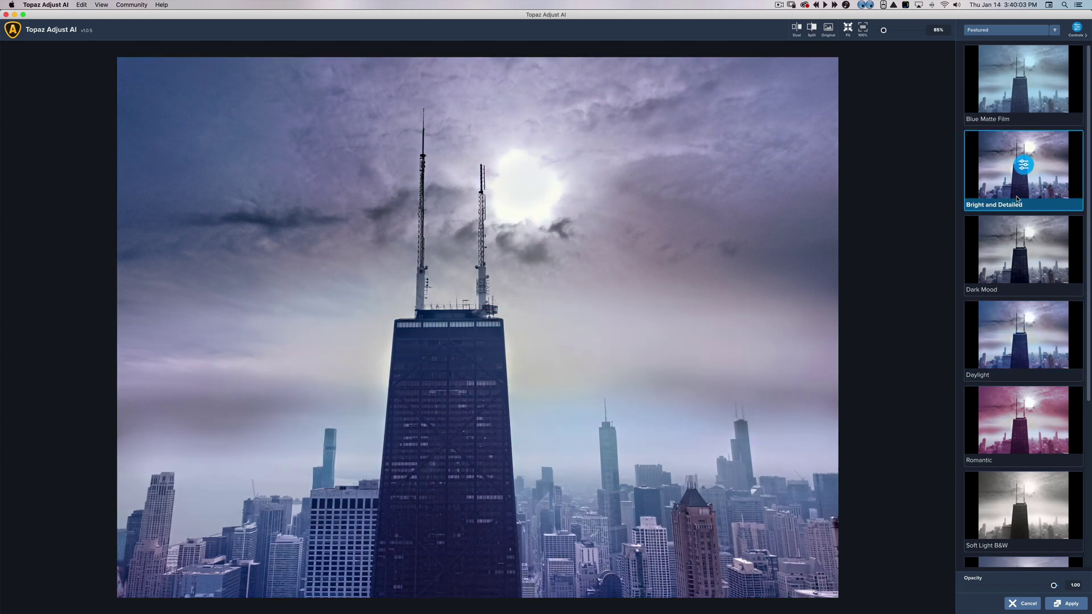
pyautogui.click(1016, 245)
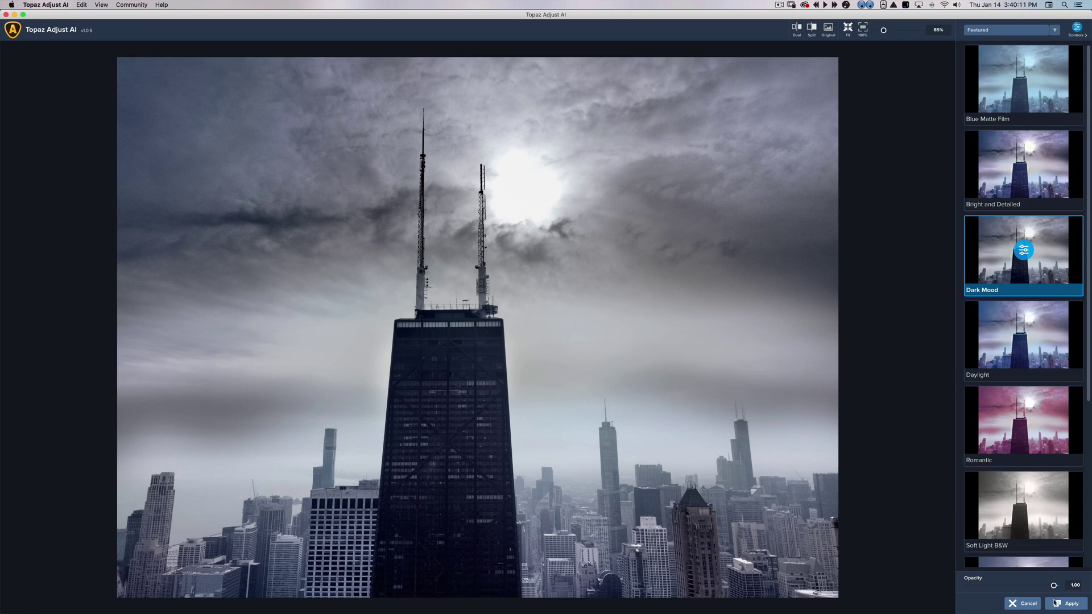
pyautogui.click(1068, 604)
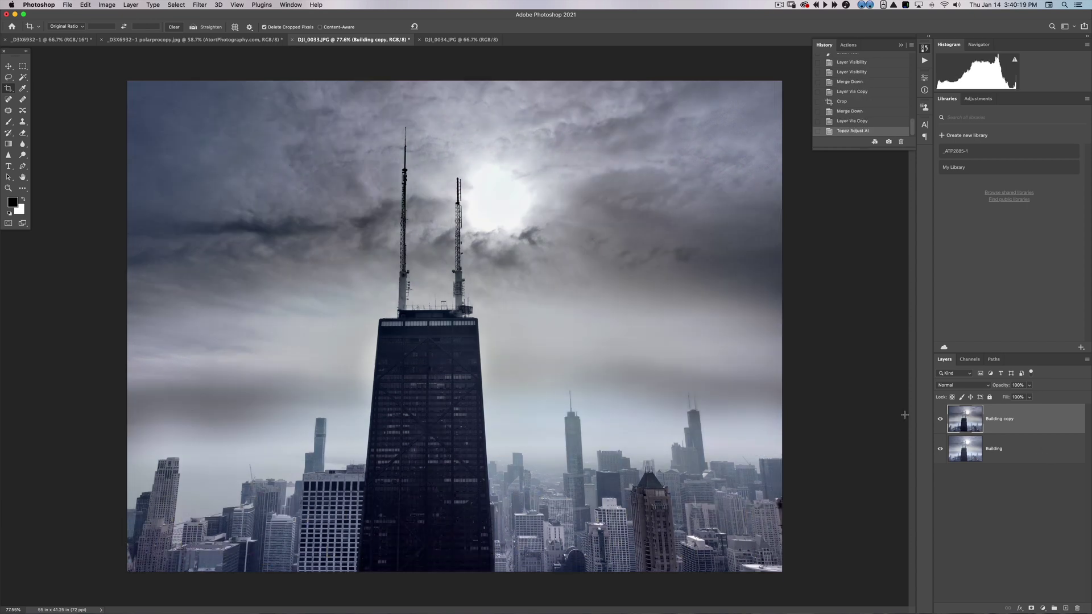
# Compare the Topaz effect, then add a layer mask to Building copy and paint it entirely black at 100% brush opacity.
pyautogui.click(940, 420)
pyautogui.click(940, 419)
pyautogui.click(1031, 608)
pyautogui.press('b')
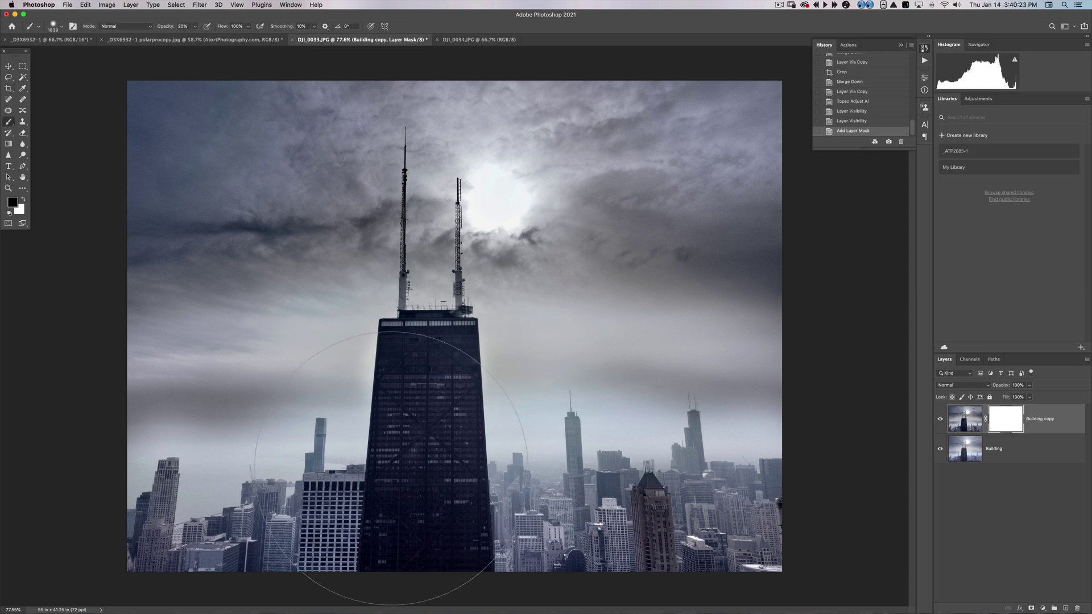
pyautogui.moveTo(438, 470); pyautogui.dragTo(356, 484)
pyautogui.press('0')
pyautogui.moveTo(97, 534); pyautogui.dragTo(955, 484)
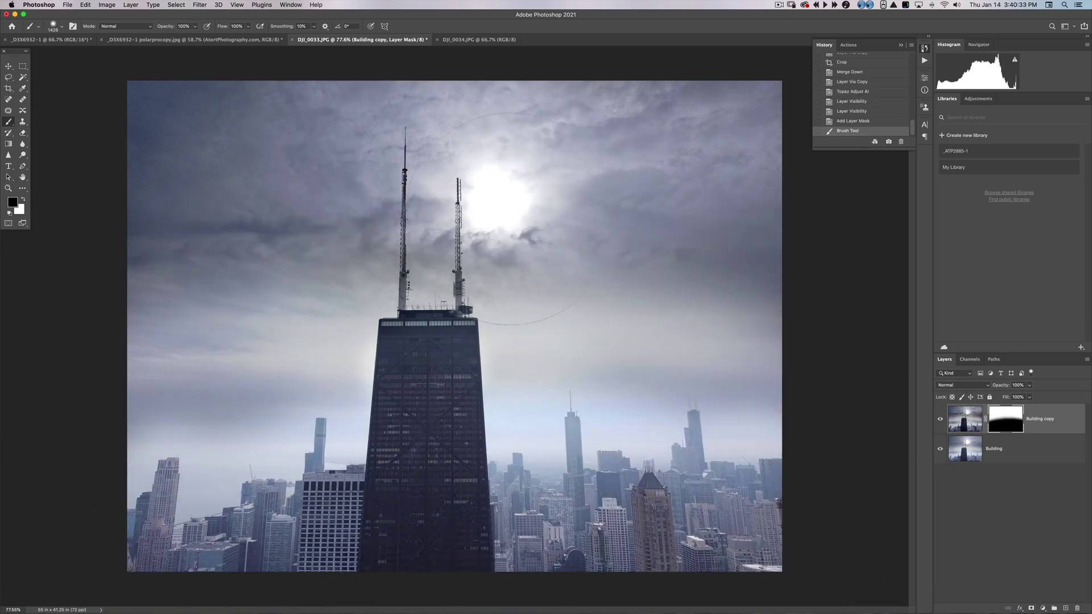
pyautogui.moveTo(860, 350); pyautogui.dragTo(463, 463)
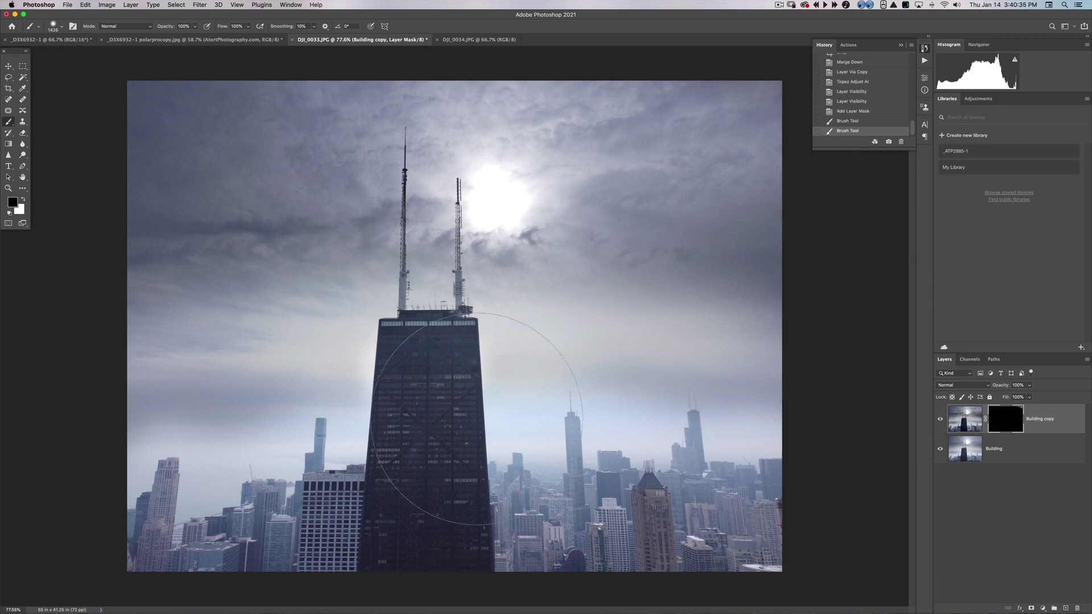
# Paint white at 50% brush opacity across the lower sky and skyline on the Building copy mask.
pyautogui.press('x')
pyautogui.press('5')
pyautogui.moveTo(181, 394)
pyautogui.mouseDown()
pyautogui.moveTo(771, 449)
pyautogui.moveTo(164, 562)
pyautogui.moveTo(875, 549)
pyautogui.moveTo(808, 512)
pyautogui.moveTo(438, 602)
pyautogui.mouseUp()
# Paint black at 50% over the tower's lower part and white at the skyline's right end, undoing the extra stroke at the left.
pyautogui.press('x')
pyautogui.moveTo(435, 604)
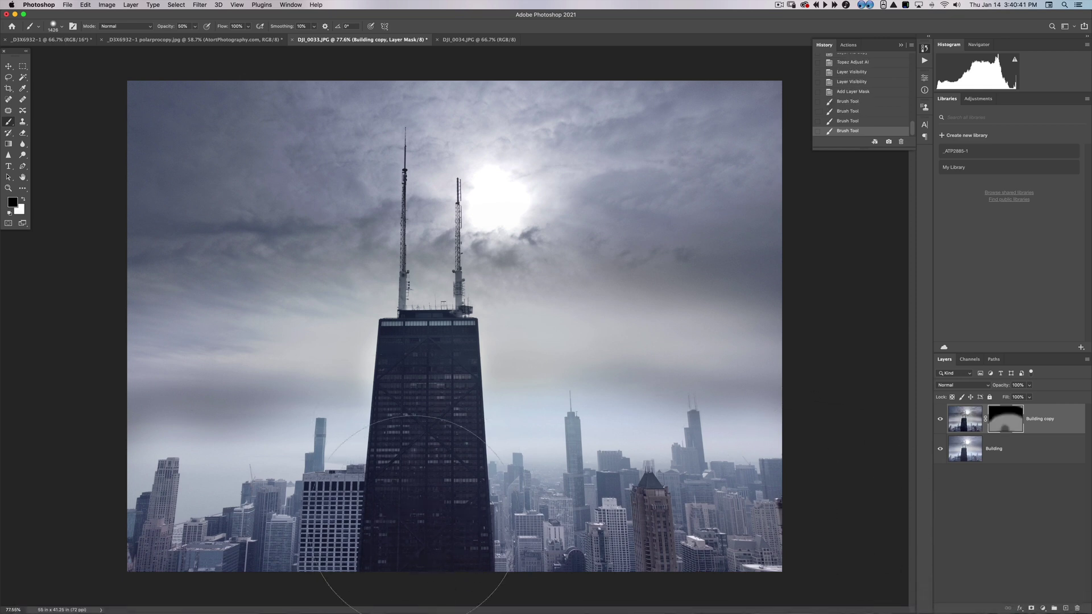
pyautogui.moveTo(392, 507); pyautogui.dragTo(466, 495)
pyautogui.press('x')
pyautogui.moveTo(760, 534); pyautogui.dragTo(808, 532)
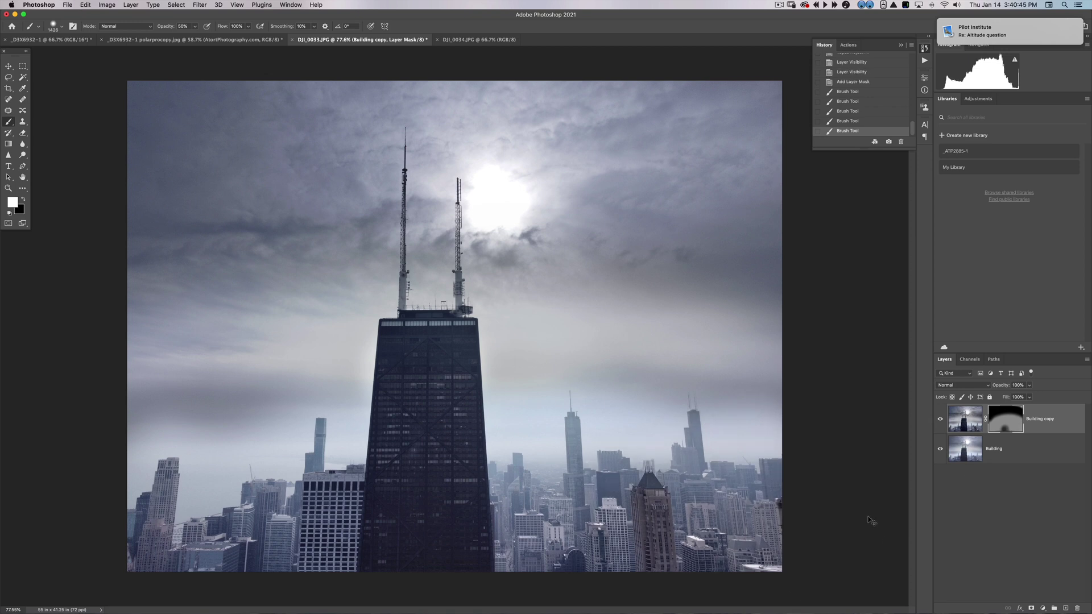
pyautogui.moveTo(157, 594); pyautogui.dragTo(171, 560)
pyautogui.press('super+z')
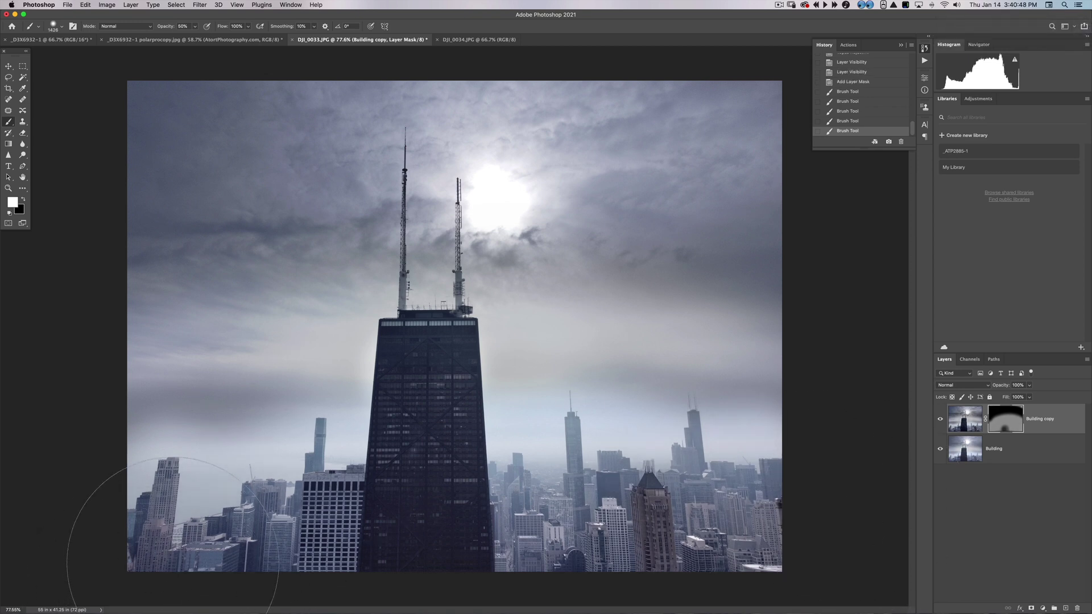
# Toggle the Building copy layer repeatedly to compare the clouds and skyline with and without the masked Topaz effect.
pyautogui.click(941, 419)
pyautogui.click(941, 419)
pyautogui.click(941, 419)
pyautogui.click(941, 421)
pyautogui.click(945, 421)
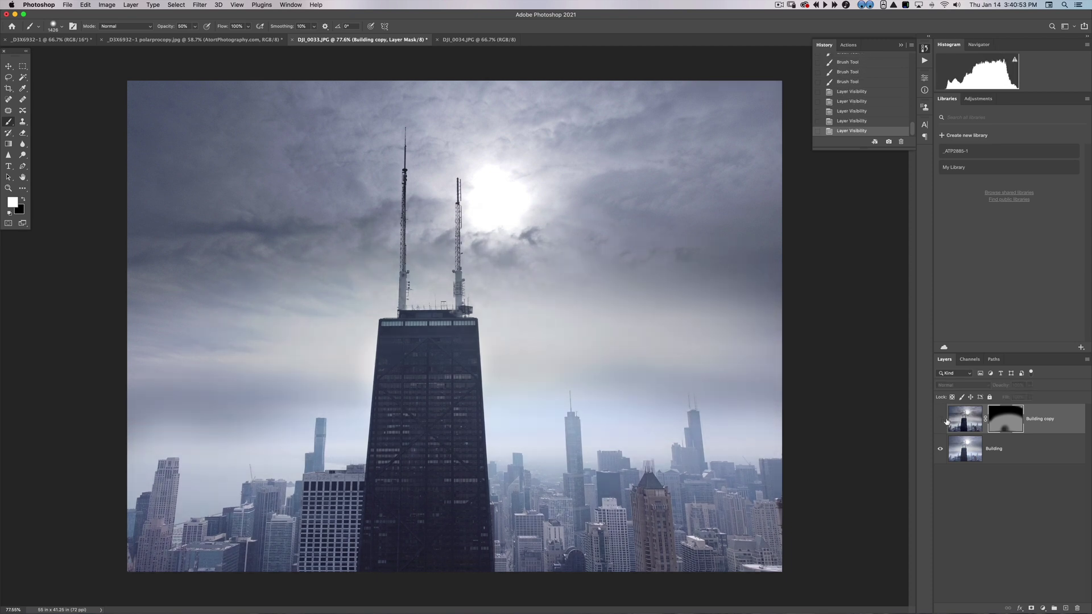
pyautogui.click(945, 422)
pyautogui.click(945, 421)
pyautogui.click(941, 420)
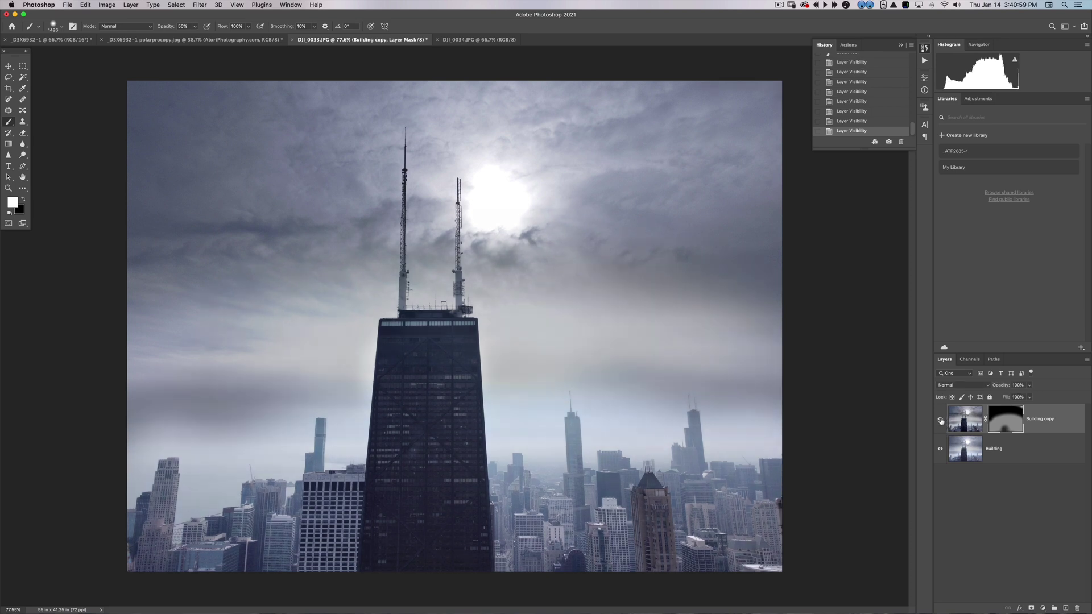
pyautogui.click(940, 419)
pyautogui.click(940, 419)
# Paint black at 50% brush opacity over the dark cloud bands on both sides of the tower on the Building copy mask.
pyautogui.press('x')
pyautogui.moveTo(239, 415); pyautogui.dragTo(82, 540)
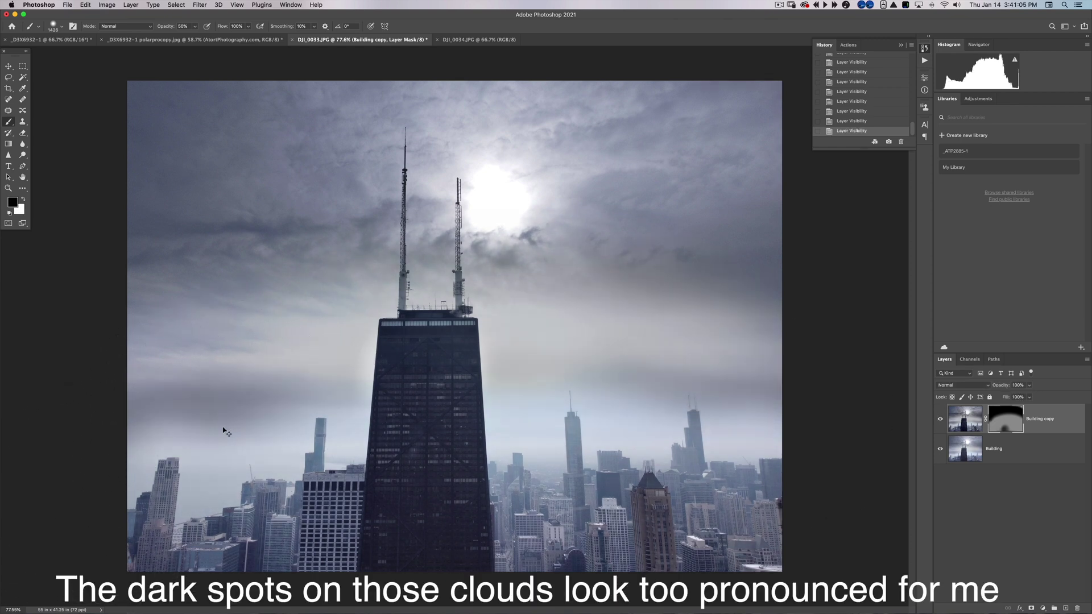
pyautogui.moveTo(224, 412)
pyautogui.mouseDown()
pyautogui.moveTo(222, 341)
pyautogui.moveTo(151, 449)
pyautogui.moveTo(204, 373)
pyautogui.mouseUp()
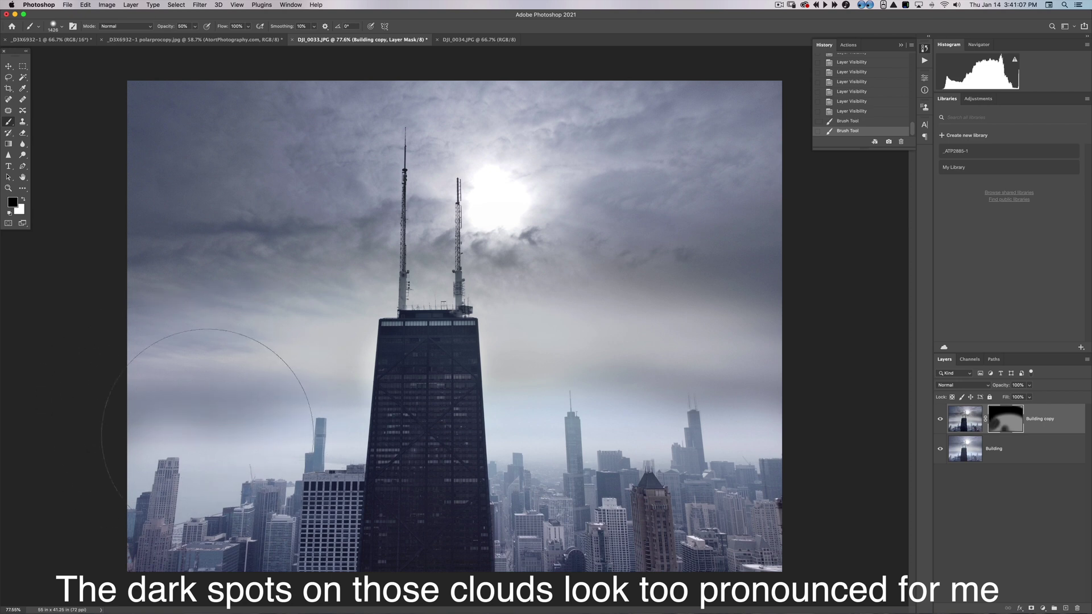
pyautogui.moveTo(757, 362); pyautogui.dragTo(796, 398)
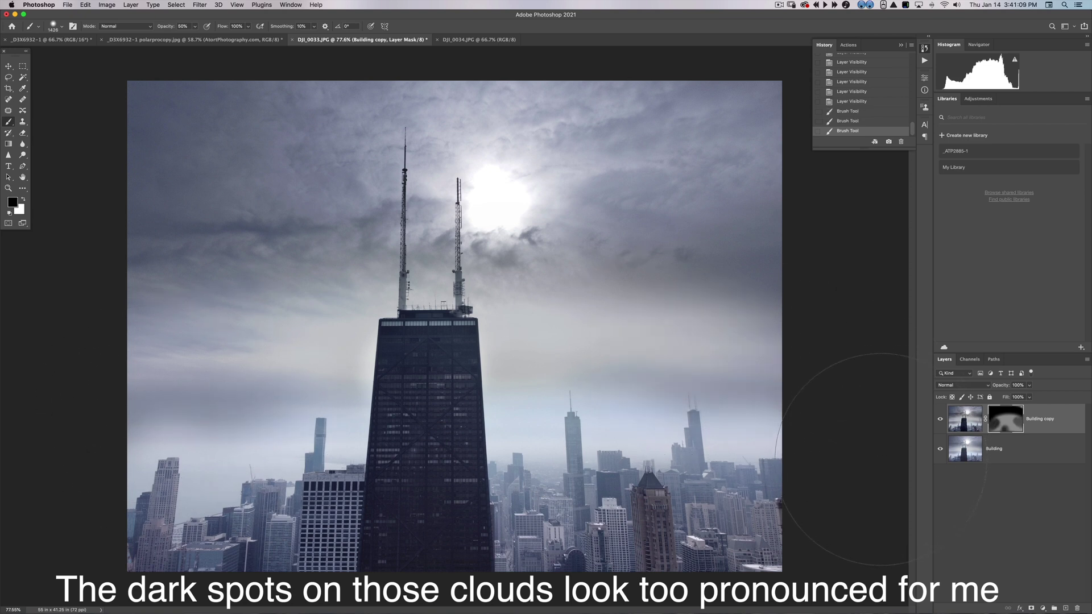
# Compare the Building copy layer on and off, and paint black at 50% opacity over the skyline's lower-right corner on its mask.
pyautogui.click(940, 419)
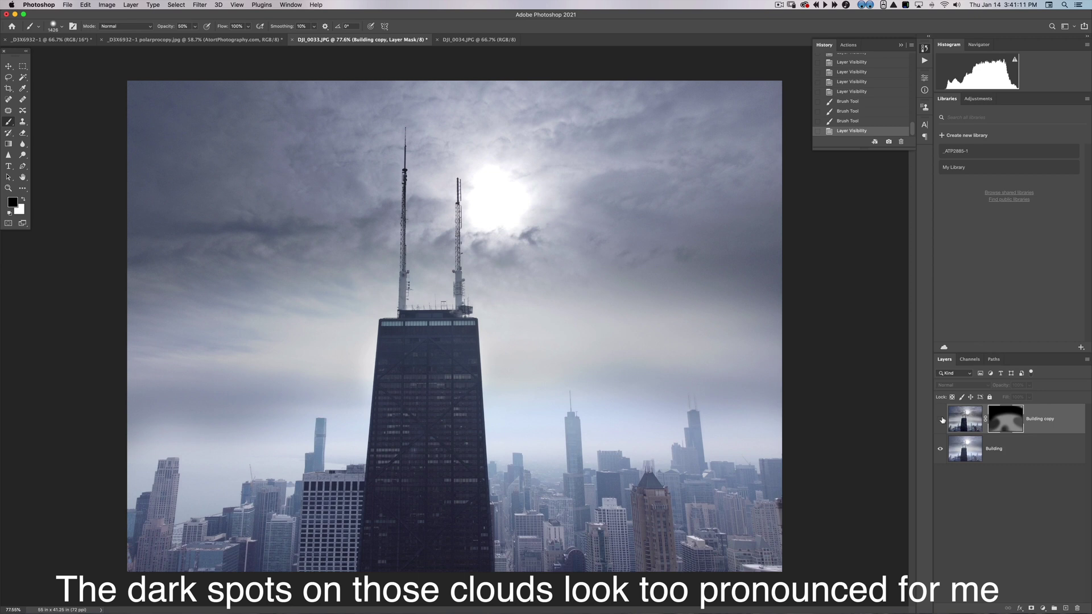
pyautogui.click(941, 419)
pyautogui.click(941, 419)
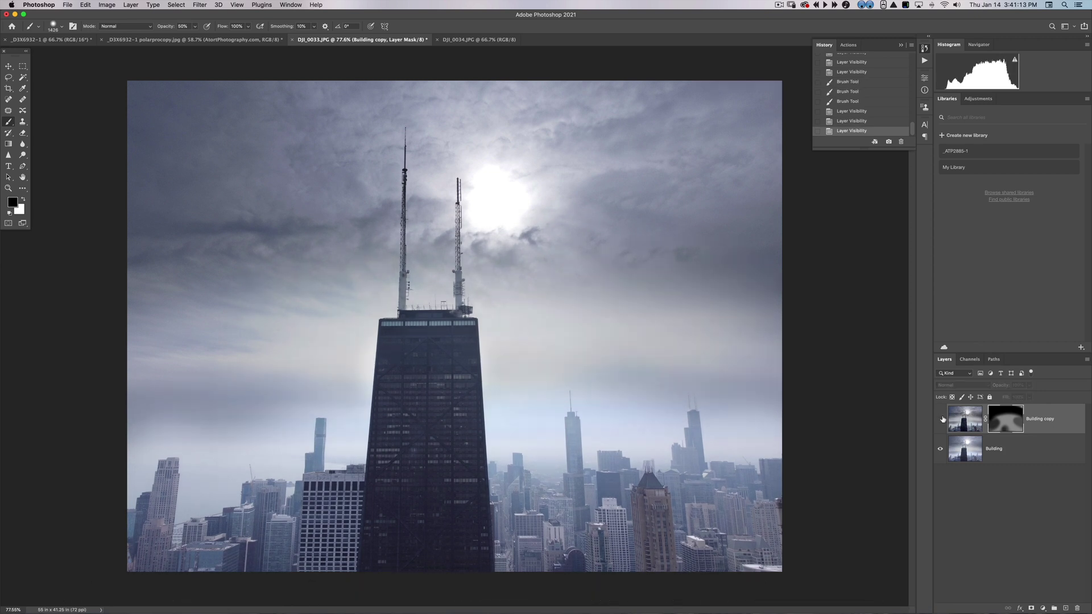
pyautogui.click(942, 419)
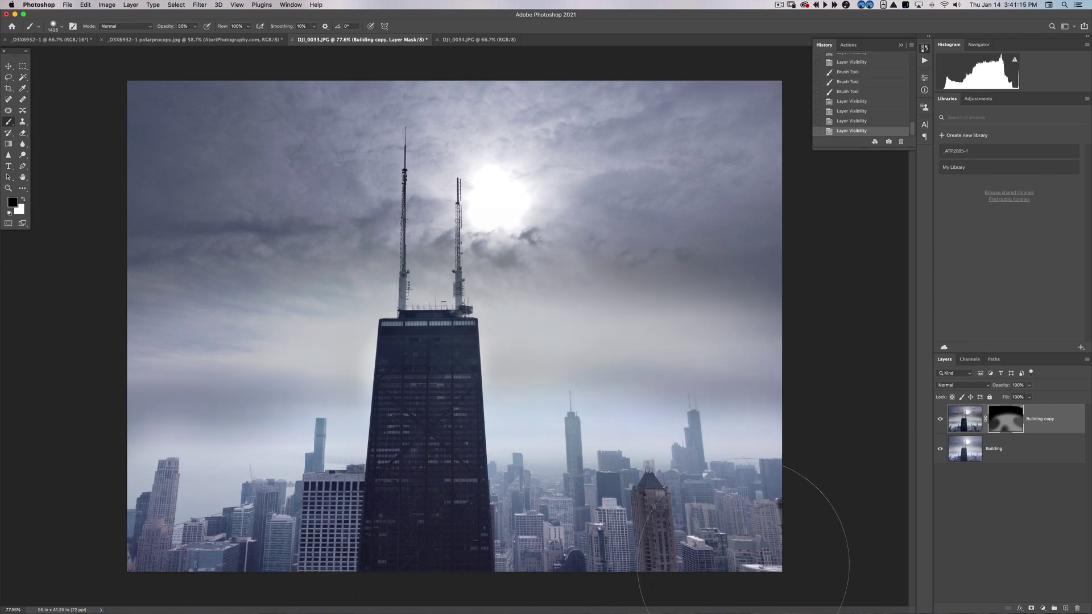
pyautogui.moveTo(733, 569)
pyautogui.mouseDown()
pyautogui.moveTo(898, 530)
pyautogui.moveTo(904, 503)
pyautogui.mouseUp()
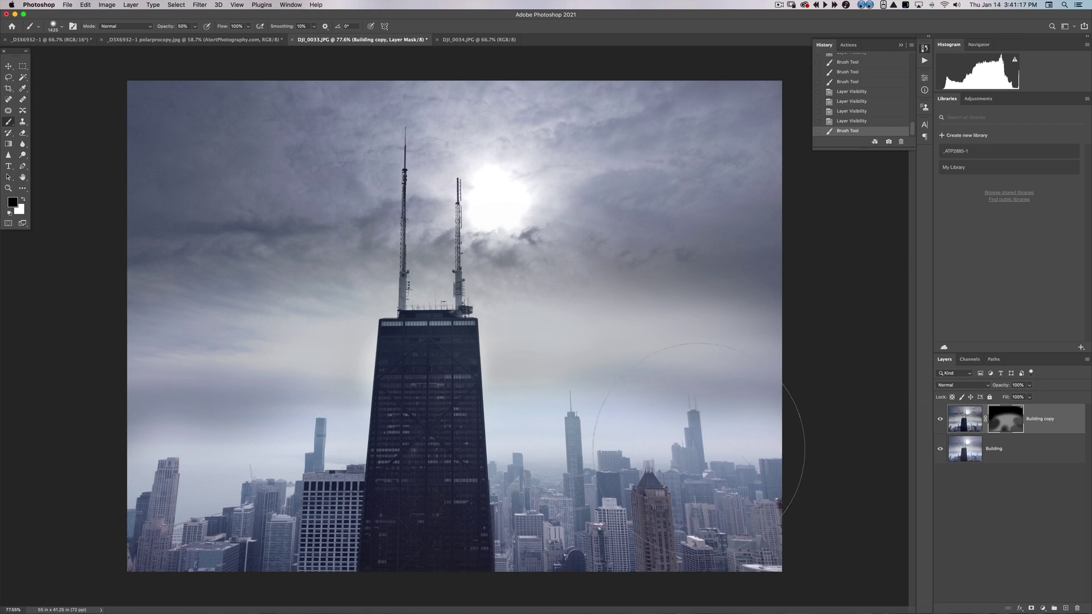
# Merge Building copy into the layer below, and open a fresh duplicate of the result in ON1 Effects 2020.
pyautogui.press('super+e')
pyautogui.press('super+j')
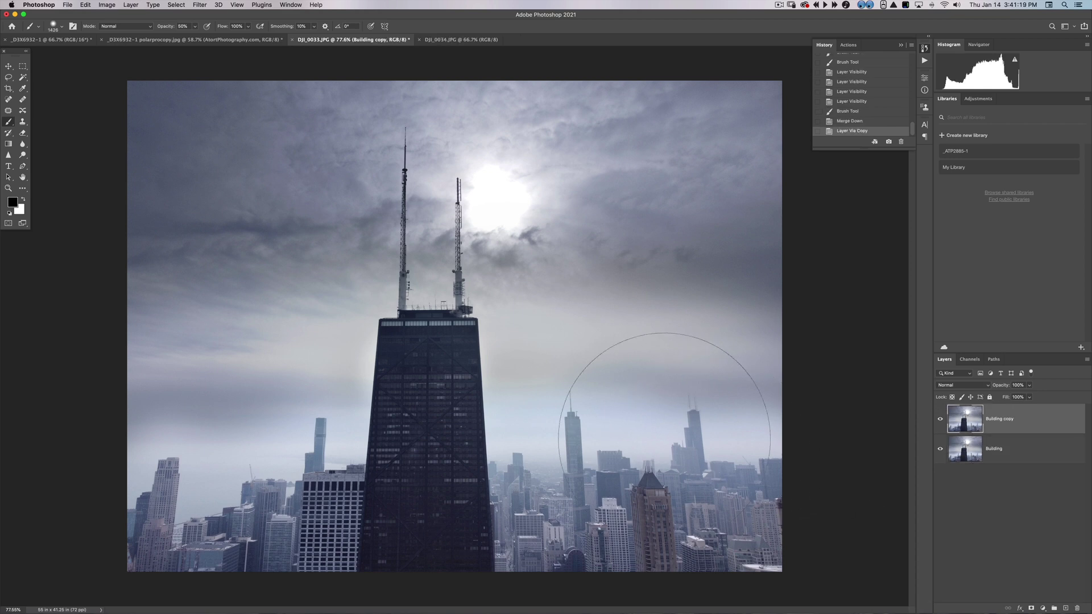
pyautogui.click(194, 7)
pyautogui.moveTo(247, 209)
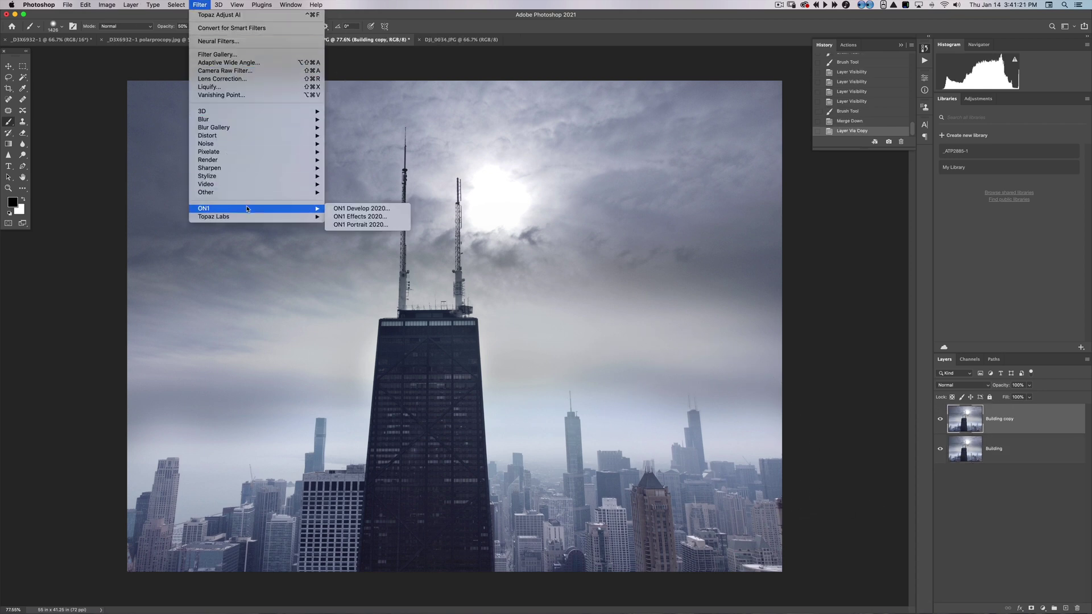
pyautogui.click(342, 218)
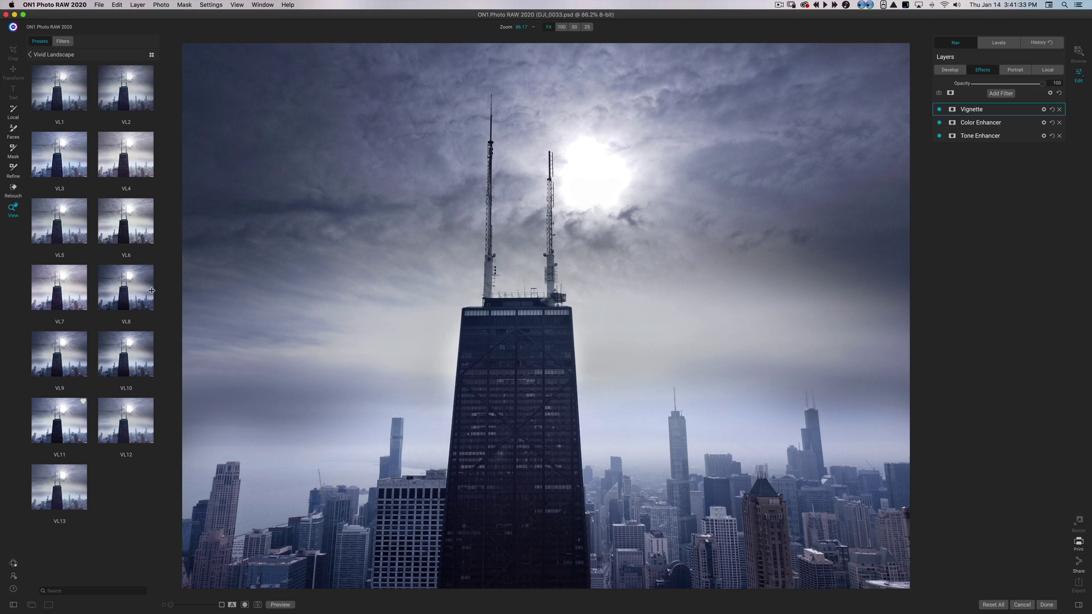
# Try the Vivid Landscape presets VL8 and VL10, clearing the effects after each.
pyautogui.click(129, 290)
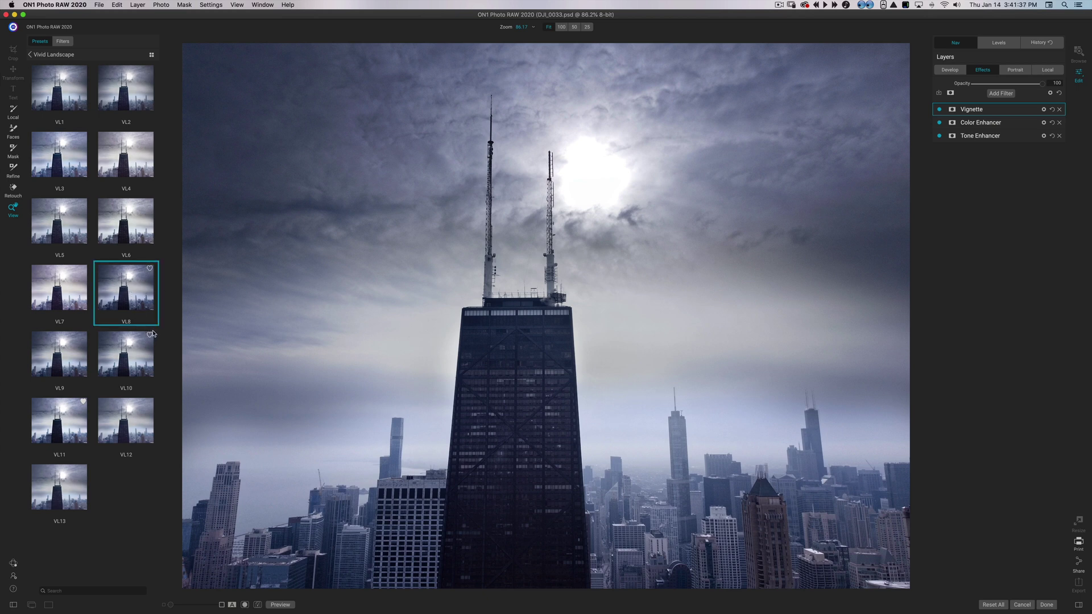
pyautogui.click(992, 606)
pyautogui.click(135, 368)
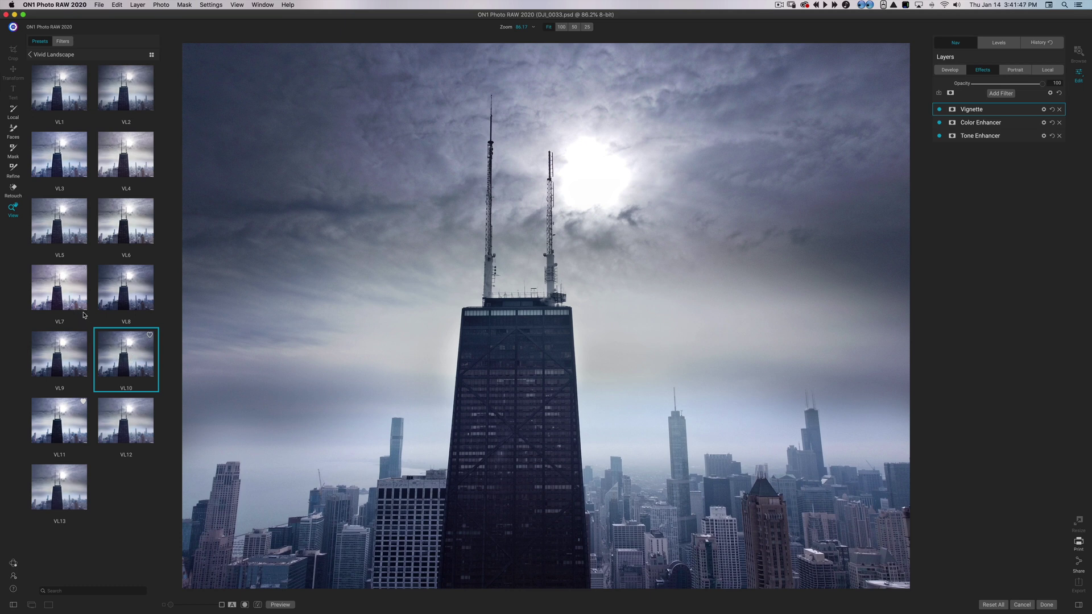
pyautogui.moveTo(117, 348)
pyautogui.press('super+z')
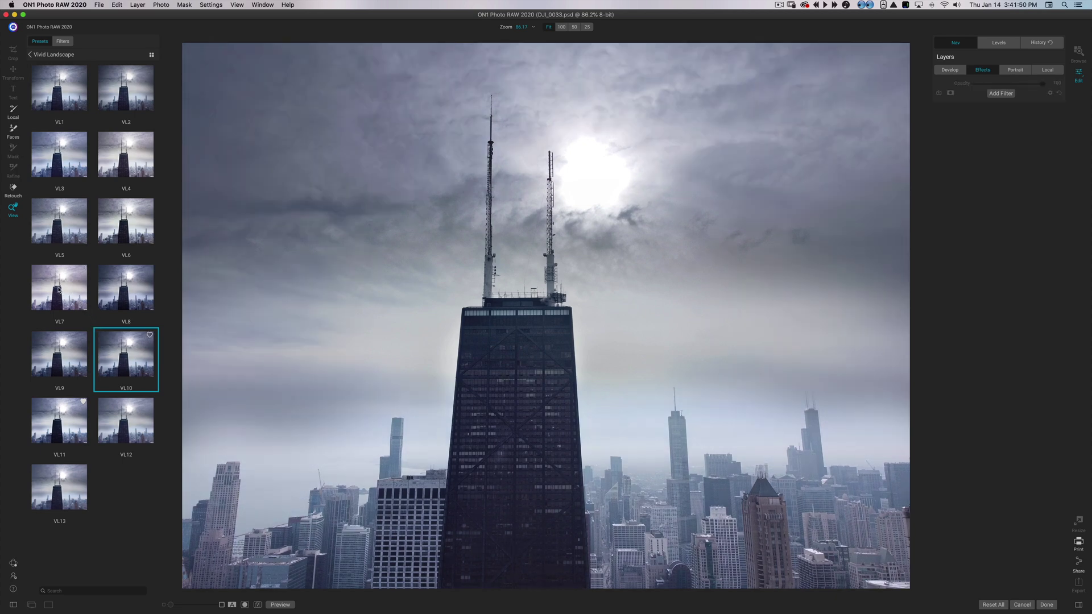
# Try the Vivid Landscape presets VL7, VL5, VL3, VL10, VL12 and VL13 in turn on the tower image.
pyautogui.click(60, 289)
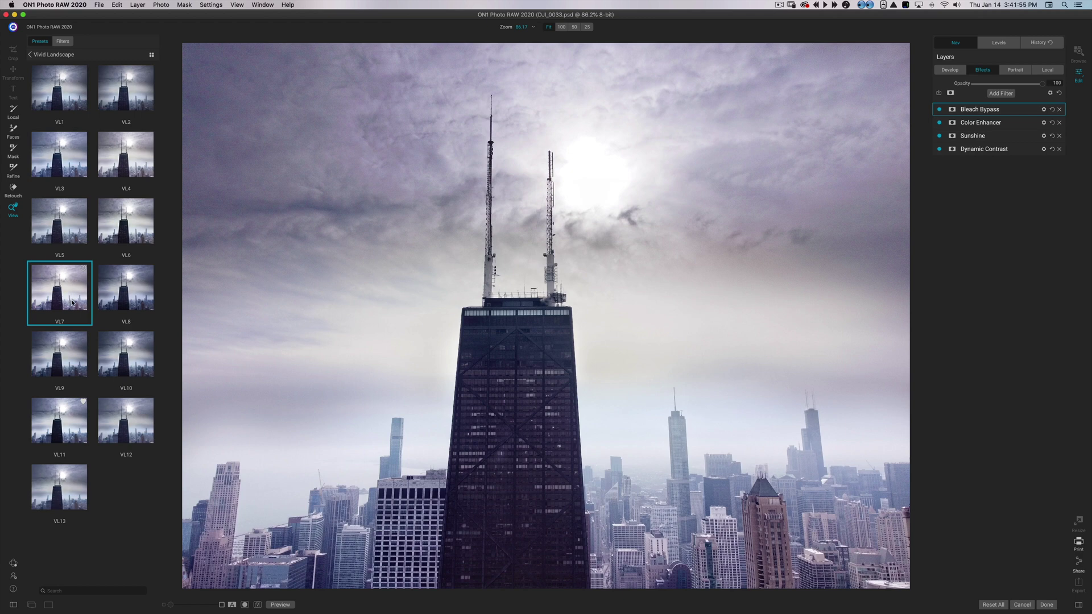
pyautogui.click(73, 303)
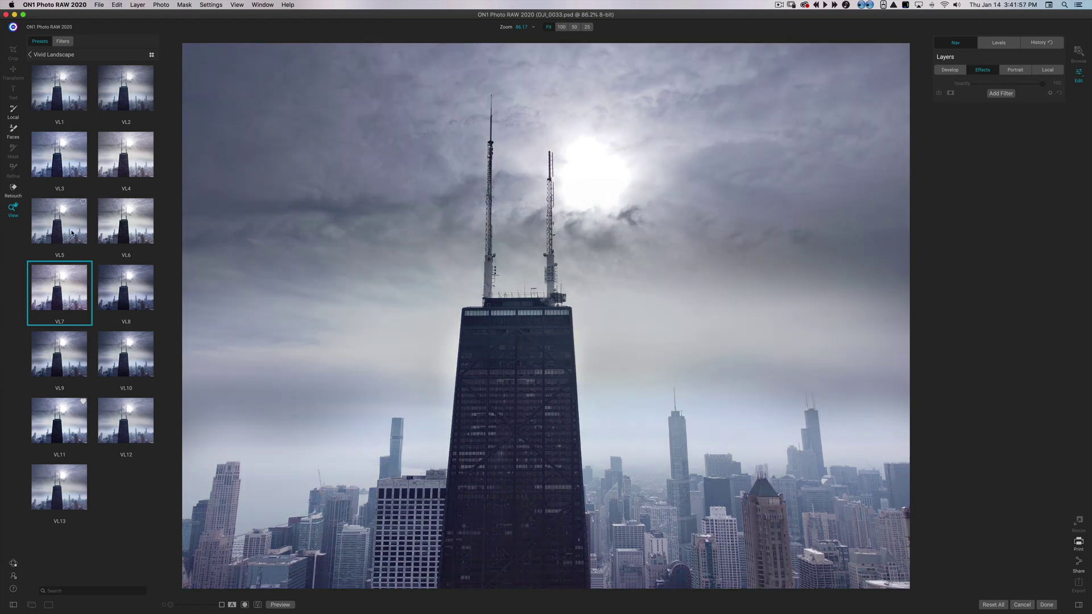
pyautogui.click(72, 233)
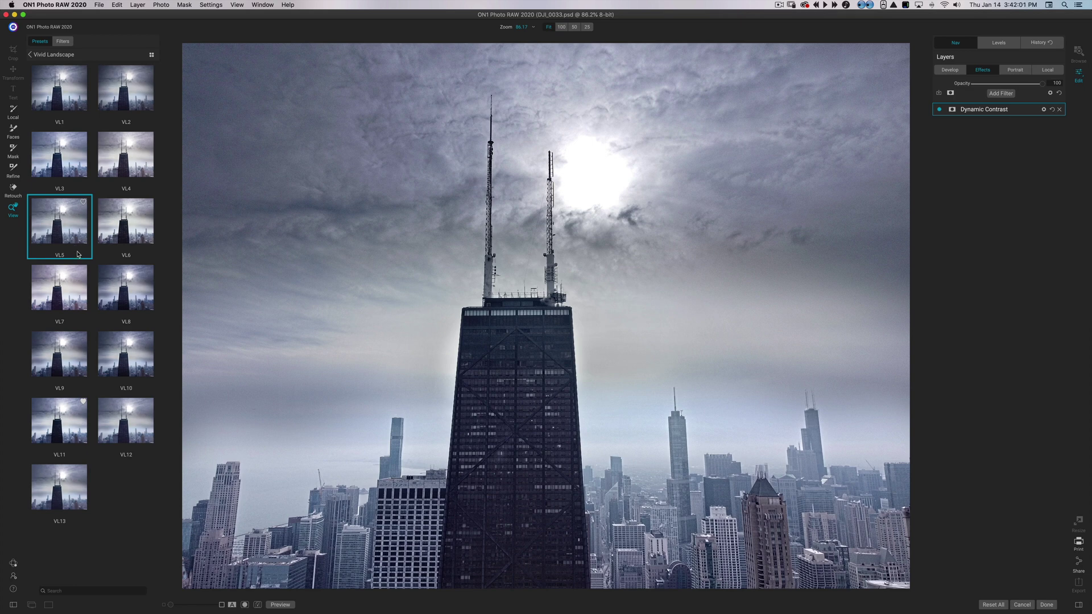
pyautogui.click(79, 257)
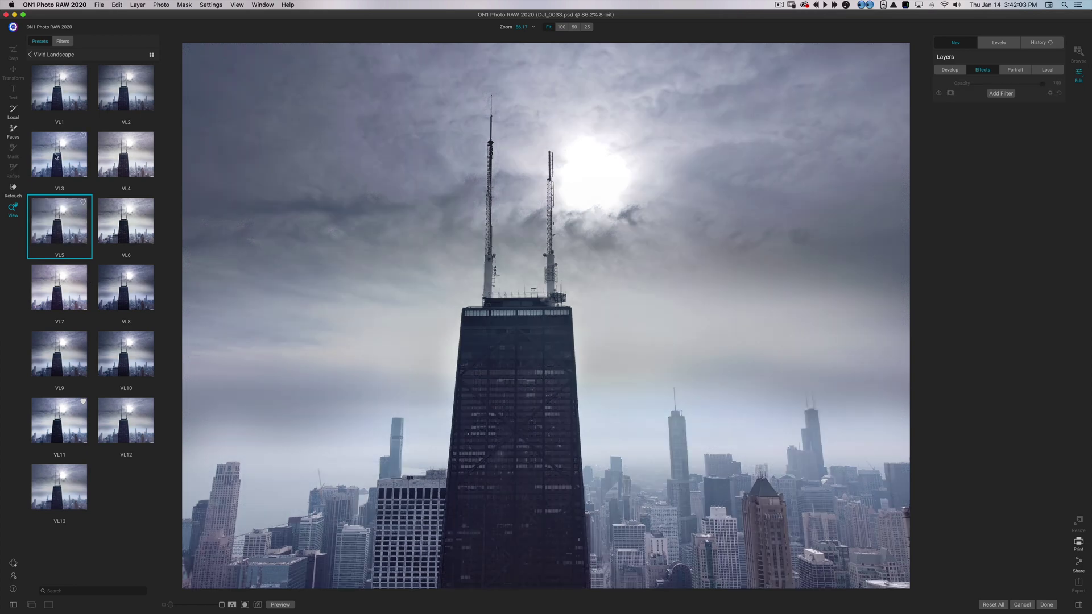
pyautogui.click(77, 163)
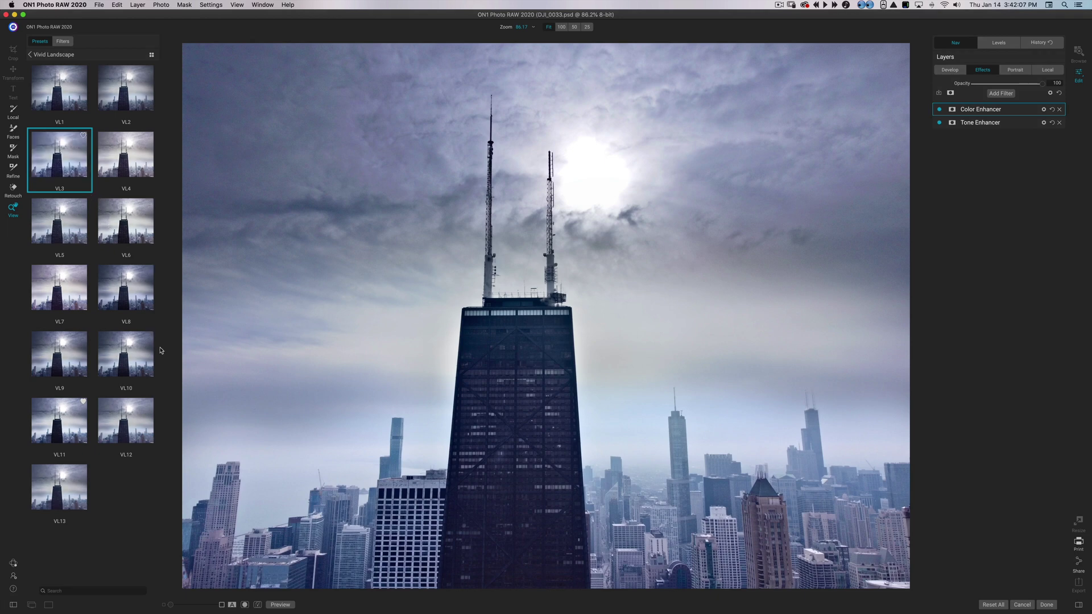
pyautogui.click(138, 359)
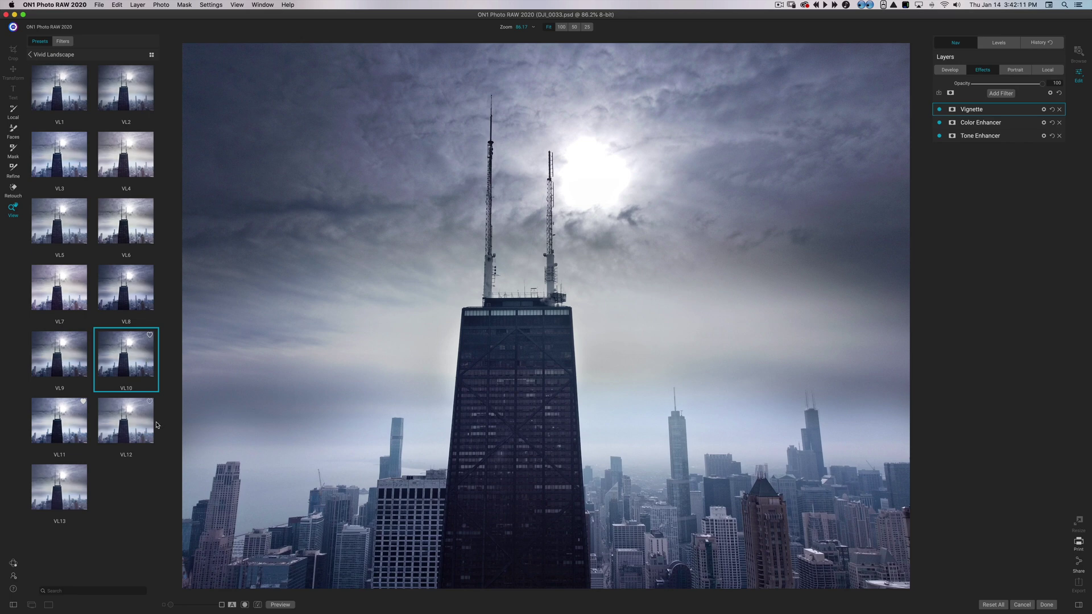
pyautogui.click(133, 430)
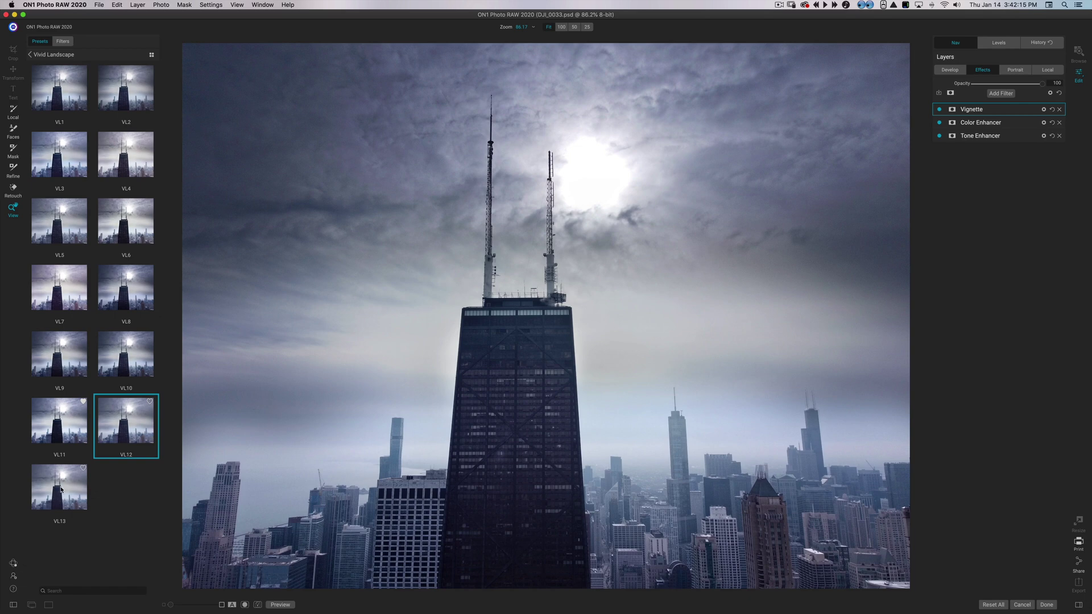
pyautogui.click(63, 487)
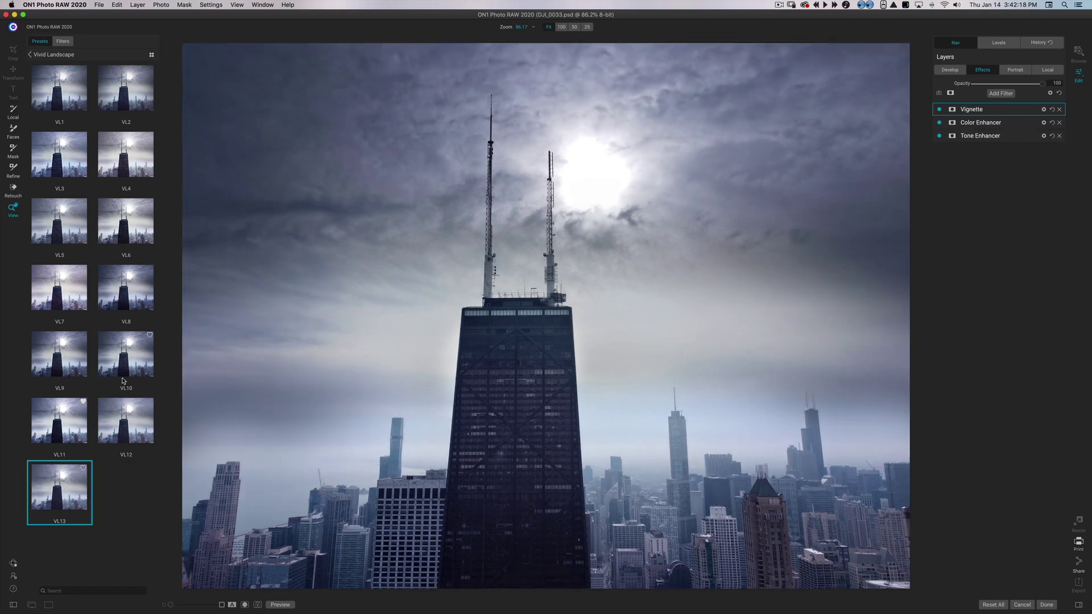
# Apply the VL10 preset with Color Enhancer vibrance set to 100, and send the result back to Photoshop.
pyautogui.click(128, 372)
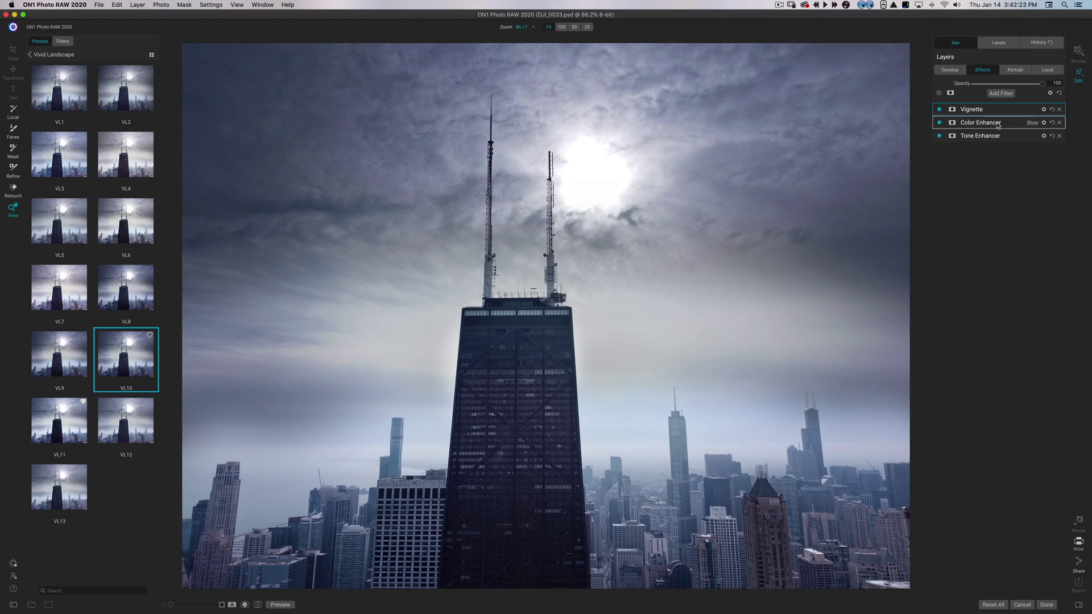
pyautogui.click(1031, 124)
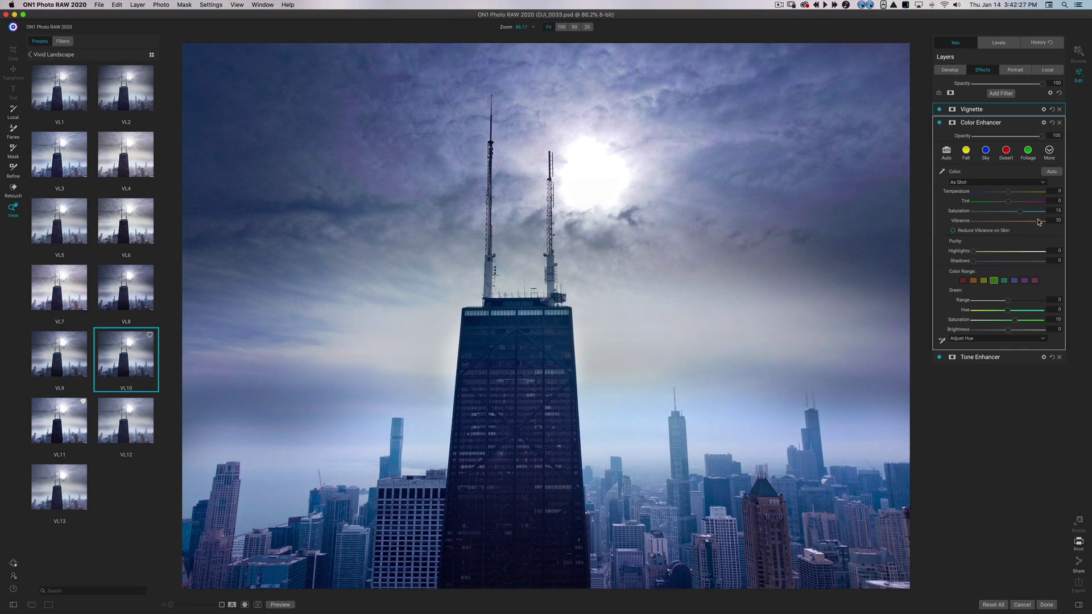
pyautogui.moveTo(1038, 222); pyautogui.dragTo(1013, 219)
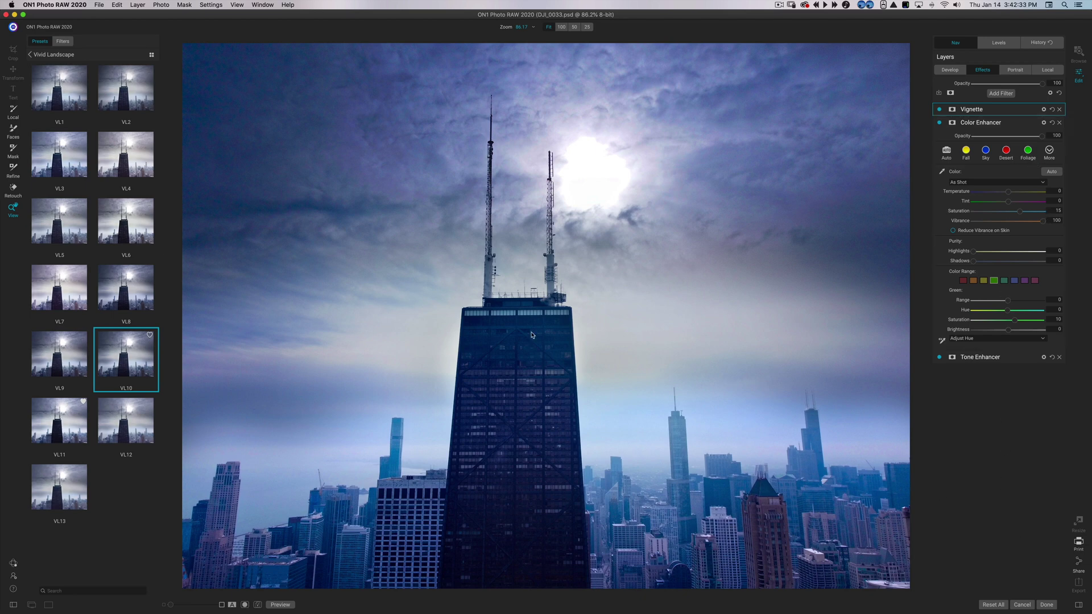
pyautogui.click(1049, 605)
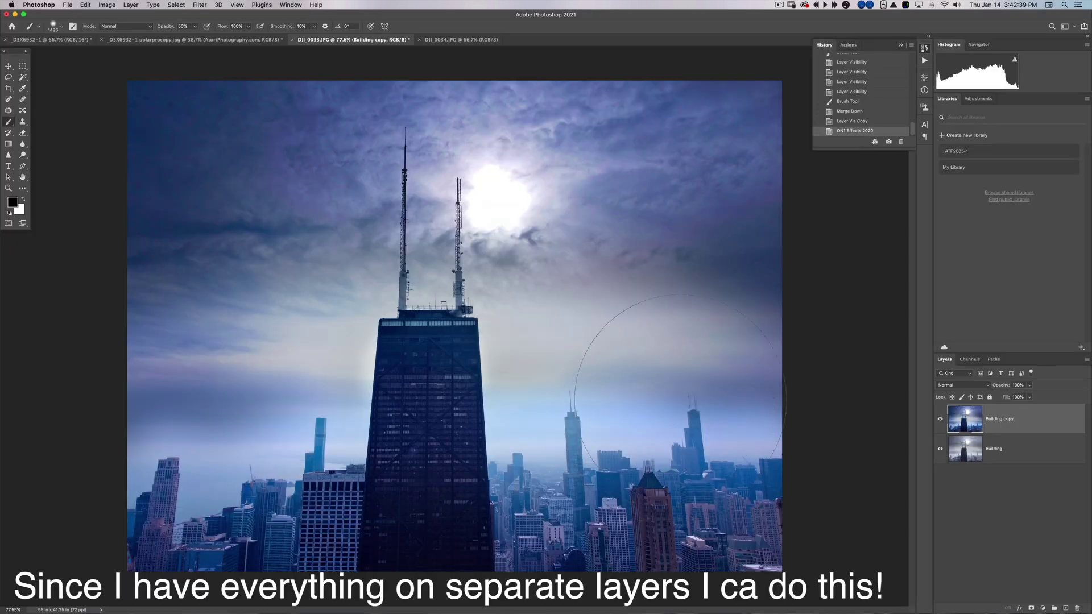
# Add a white layer mask to Building copy and paint black at 100% brush opacity over the tower's body.
pyautogui.press('super+comma')
pyautogui.press('super+comma')
pyautogui.click(1031, 609)
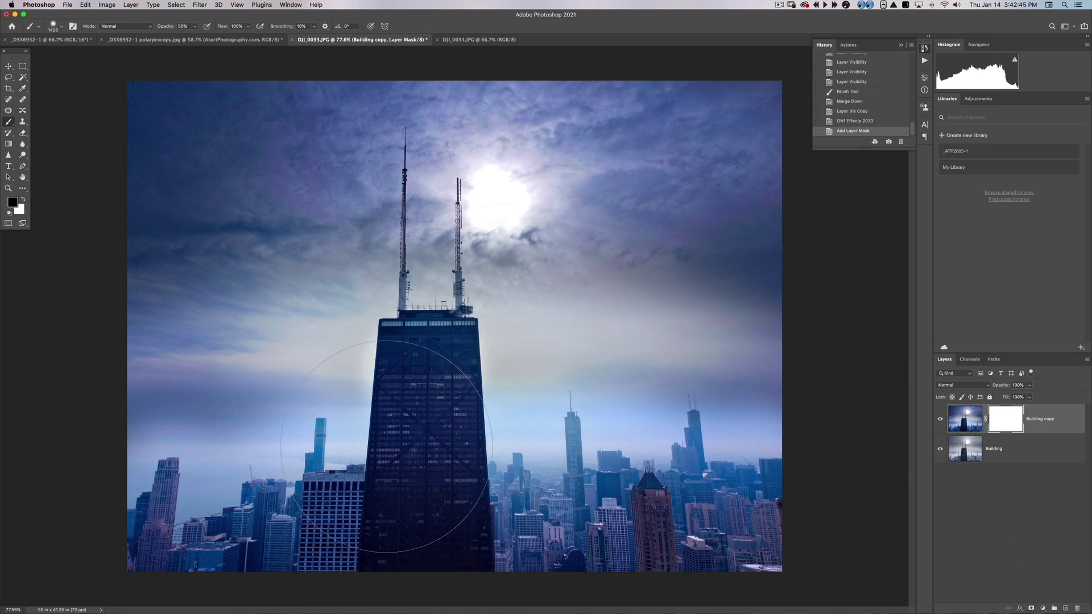
pyautogui.moveTo(407, 418); pyautogui.dragTo(369, 418)
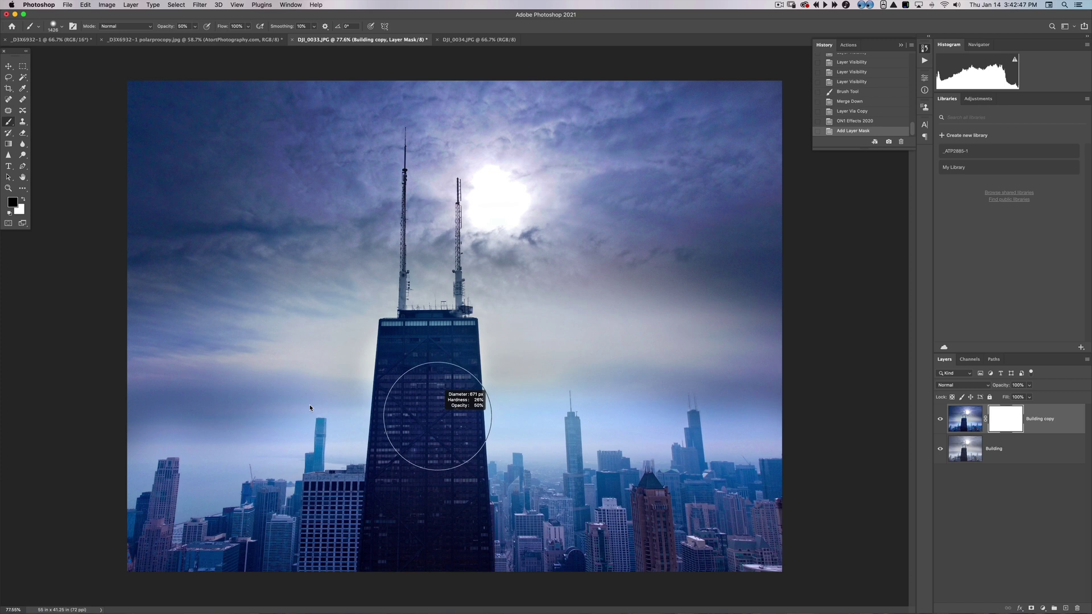
pyautogui.press('0')
pyautogui.moveTo(419, 371)
pyautogui.mouseDown()
pyautogui.moveTo(427, 574)
pyautogui.moveTo(417, 366)
pyautogui.moveTo(441, 489)
pyautogui.moveTo(441, 480)
pyautogui.moveTo(443, 557)
pyautogui.moveTo(432, 509)
pyautogui.moveTo(408, 514)
pyautogui.moveTo(400, 538)
pyautogui.moveTo(405, 357)
pyautogui.moveTo(430, 363)
pyautogui.moveTo(406, 429)
pyautogui.moveTo(451, 429)
pyautogui.mouseUp()
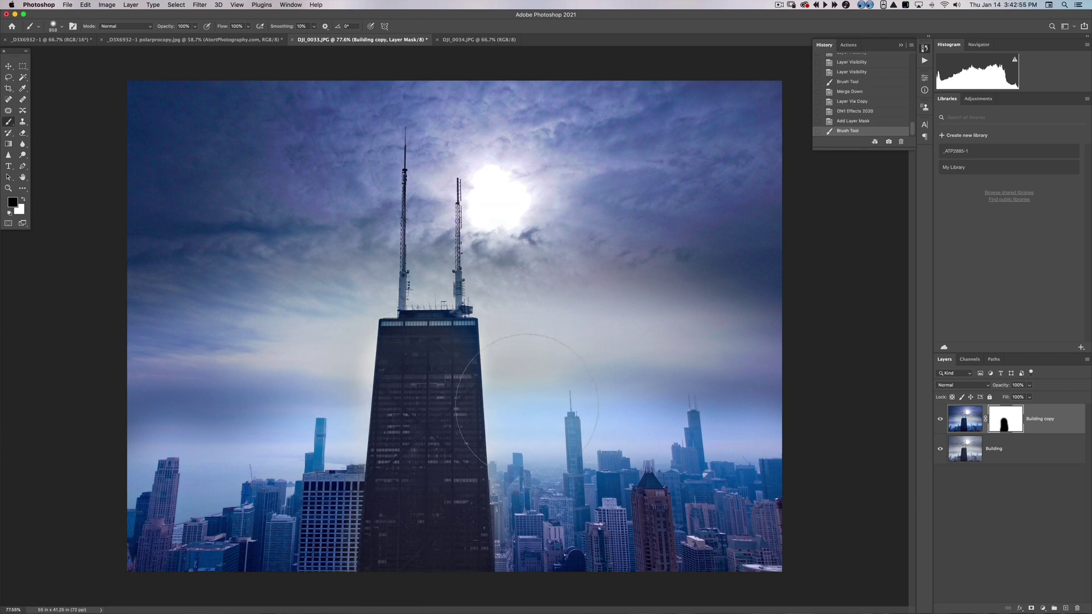
# Paint white on the Building copy mask beside both edges of the tower to restore the blue effect there.
pyautogui.press('x')
pyautogui.moveTo(535, 543)
pyautogui.mouseDown()
pyautogui.moveTo(487, 501)
pyautogui.moveTo(469, 376)
pyautogui.moveTo(483, 512)
pyautogui.moveTo(464, 352)
pyautogui.mouseUp()
pyautogui.moveTo(286, 405)
pyautogui.mouseDown()
pyautogui.moveTo(278, 514)
pyautogui.moveTo(256, 520)
pyautogui.moveTo(267, 512)
pyautogui.mouseUp()
pyautogui.click(534, 245)
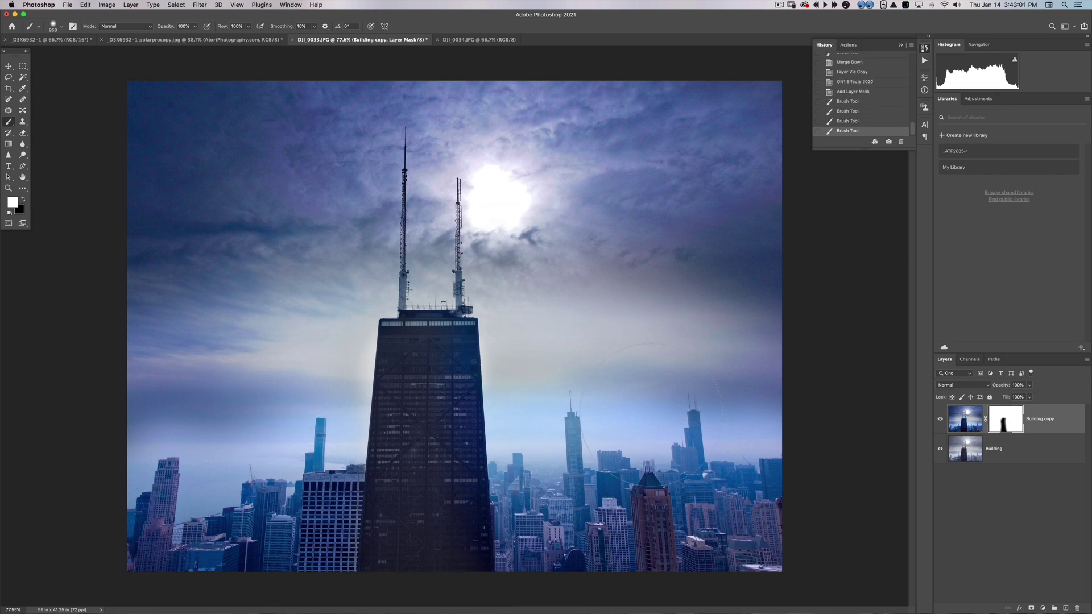
# Paint black at 100% opacity over the lower part of the tower on the Building copy mask, working zoomed in.
pyautogui.press('z')
pyautogui.moveTo(483, 450)
pyautogui.mouseDown()
pyautogui.moveTo(453, 471)
pyautogui.moveTo(517, 324)
pyautogui.moveTo(512, 392)
pyautogui.moveTo(500, 390)
pyautogui.moveTo(540, 397)
pyautogui.mouseUp()
pyautogui.press('b')
pyautogui.press('x')
pyautogui.moveTo(518, 501); pyautogui.dragTo(500, 390)
pyautogui.moveTo(499, 509)
pyautogui.mouseDown()
pyautogui.moveTo(421, 548)
pyautogui.moveTo(519, 531)
pyautogui.mouseUp()
pyautogui.scroll(-5, 522, 508)
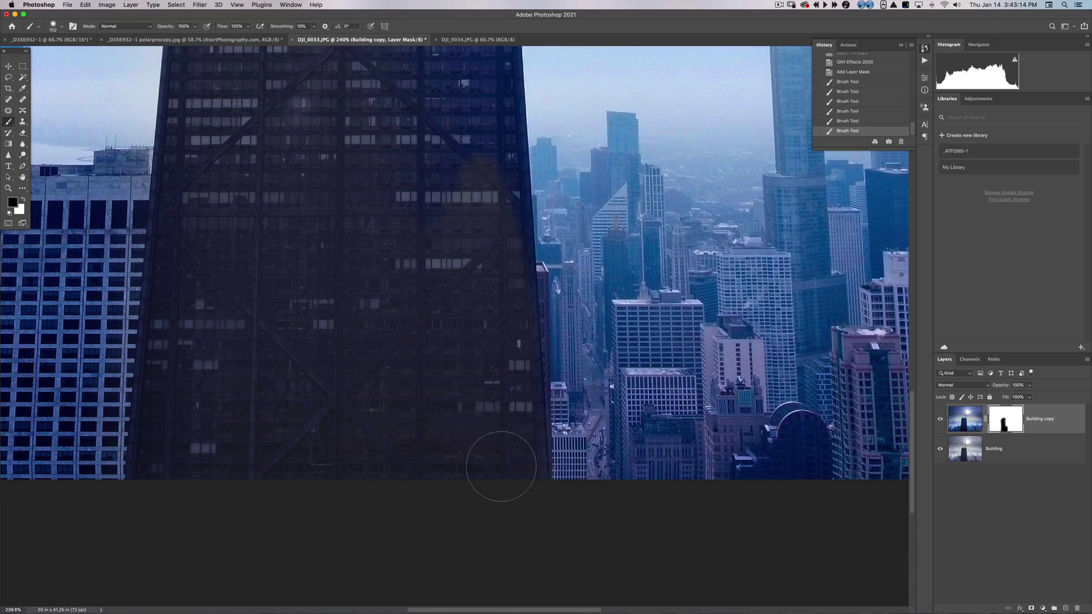
pyautogui.moveTo(499, 463)
pyautogui.mouseDown()
pyautogui.moveTo(477, 292)
pyautogui.moveTo(451, 382)
pyautogui.mouseUp()
pyautogui.moveTo(406, 355); pyautogui.dragTo(555, 449)
# Paint black over the remaining blue areas in the tower's middle floors on the Building copy mask.
pyautogui.hscroll(-5, 555, 449)
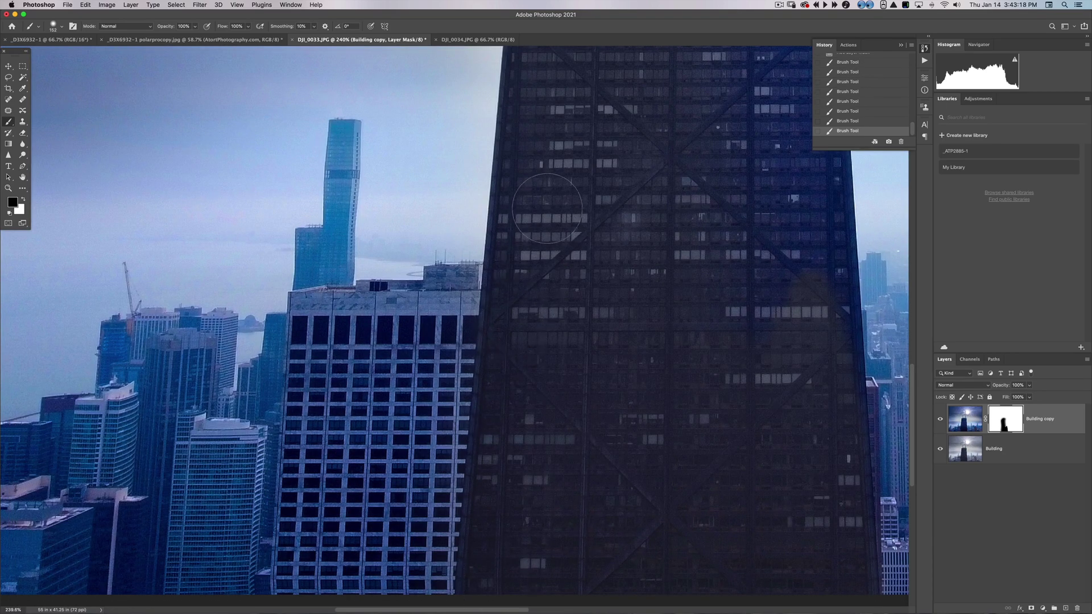
pyautogui.scroll(5, 514, 318)
pyautogui.hscroll(3, 515, 319)
pyautogui.moveTo(612, 348)
pyautogui.mouseDown()
pyautogui.moveTo(645, 335)
pyautogui.moveTo(686, 378)
pyautogui.moveTo(699, 460)
pyautogui.moveTo(601, 468)
pyautogui.mouseUp()
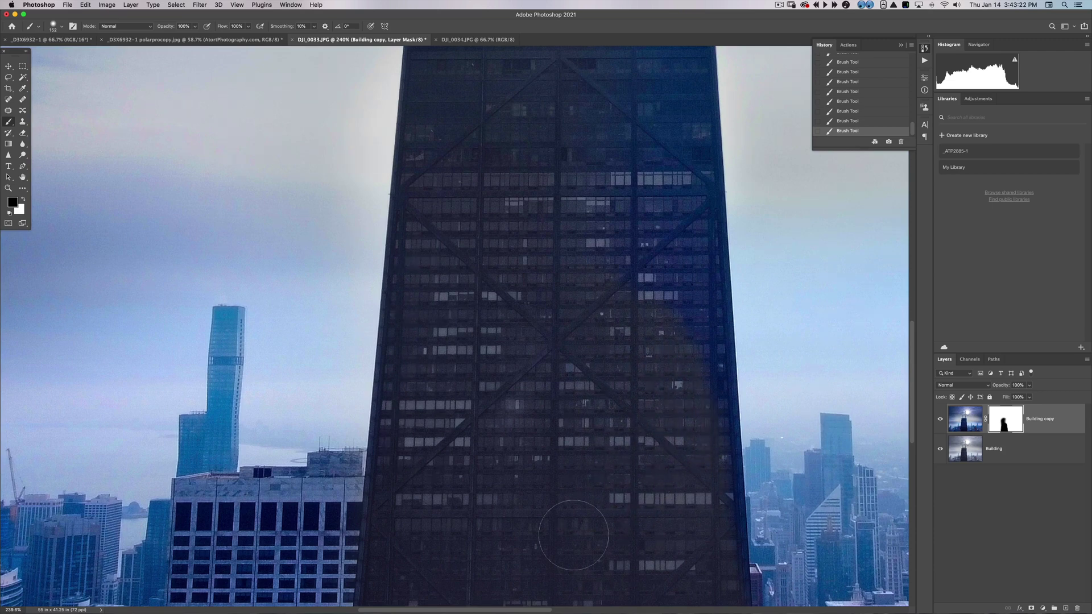
# Paint black over the tower's upper floors and roofline on the Building copy mask, covering the remaining blue patches.
pyautogui.scroll(4, 569, 398)
pyautogui.hscroll(5, 568, 398)
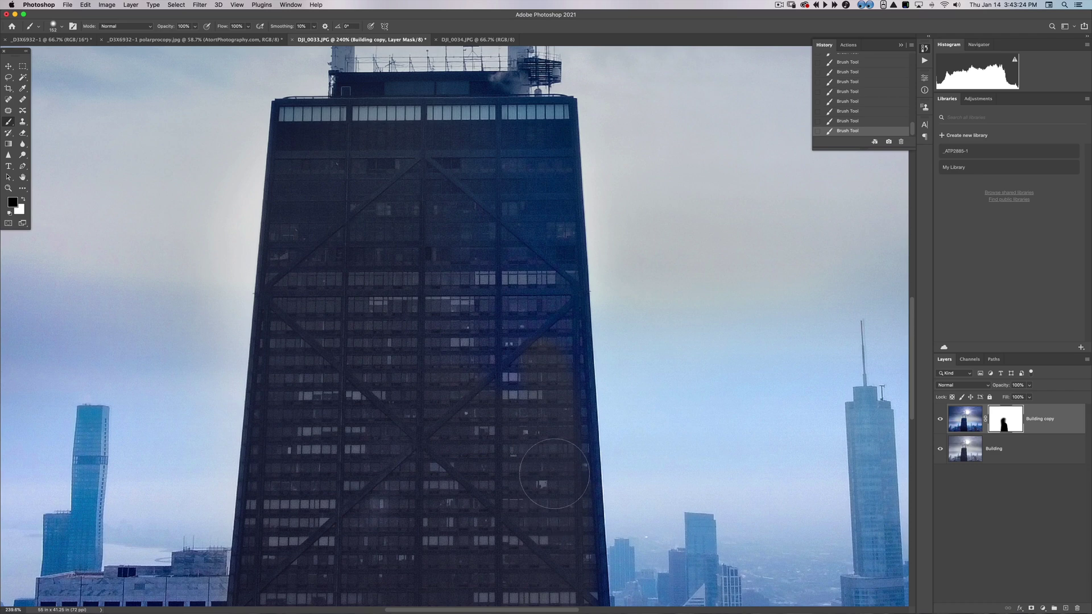
pyautogui.click(537, 243)
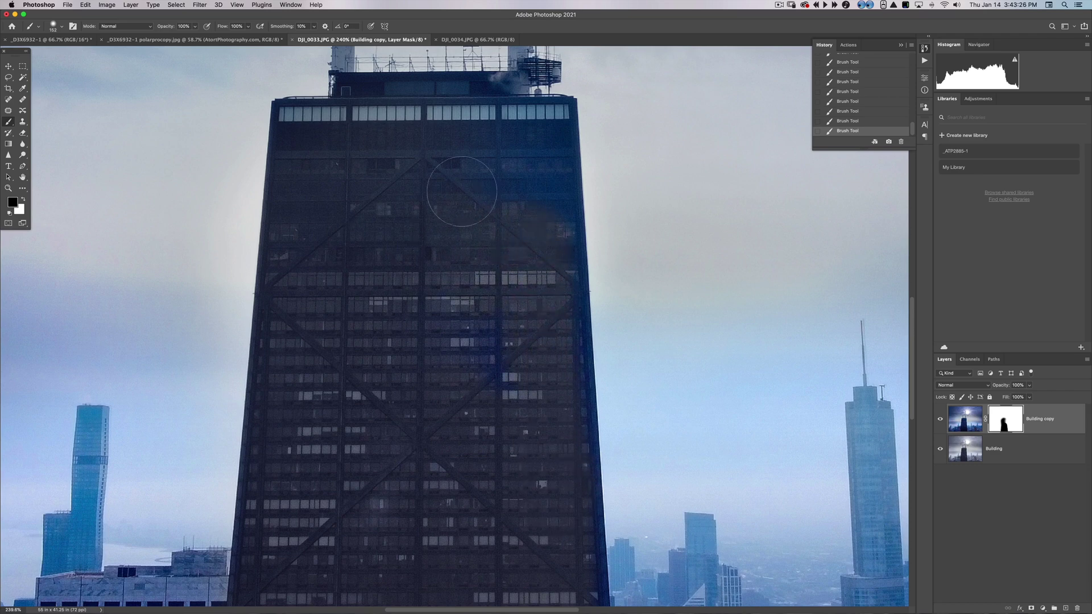
pyautogui.click(526, 165)
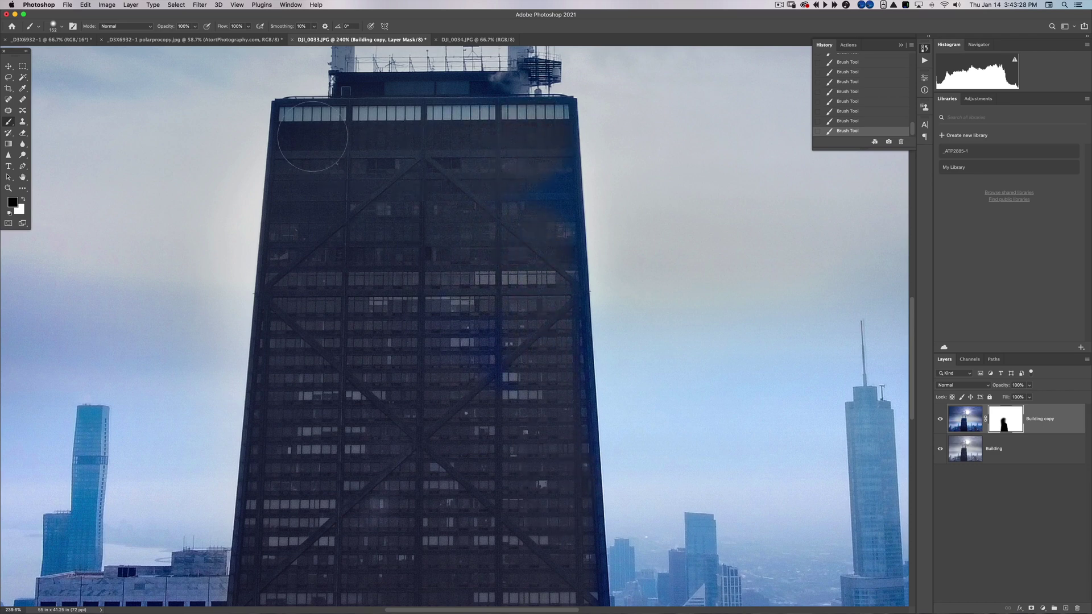
pyautogui.moveTo(394, 137)
pyautogui.mouseDown()
pyautogui.moveTo(355, 110)
pyautogui.moveTo(499, 108)
pyautogui.moveTo(452, 108)
pyautogui.moveTo(473, 107)
pyautogui.mouseUp()
pyautogui.moveTo(473, 226)
pyautogui.mouseDown()
pyautogui.moveTo(548, 268)
pyautogui.moveTo(534, 159)
pyautogui.moveTo(555, 296)
pyautogui.moveTo(535, 330)
pyautogui.moveTo(557, 410)
pyautogui.moveTo(490, 399)
pyautogui.mouseUp()
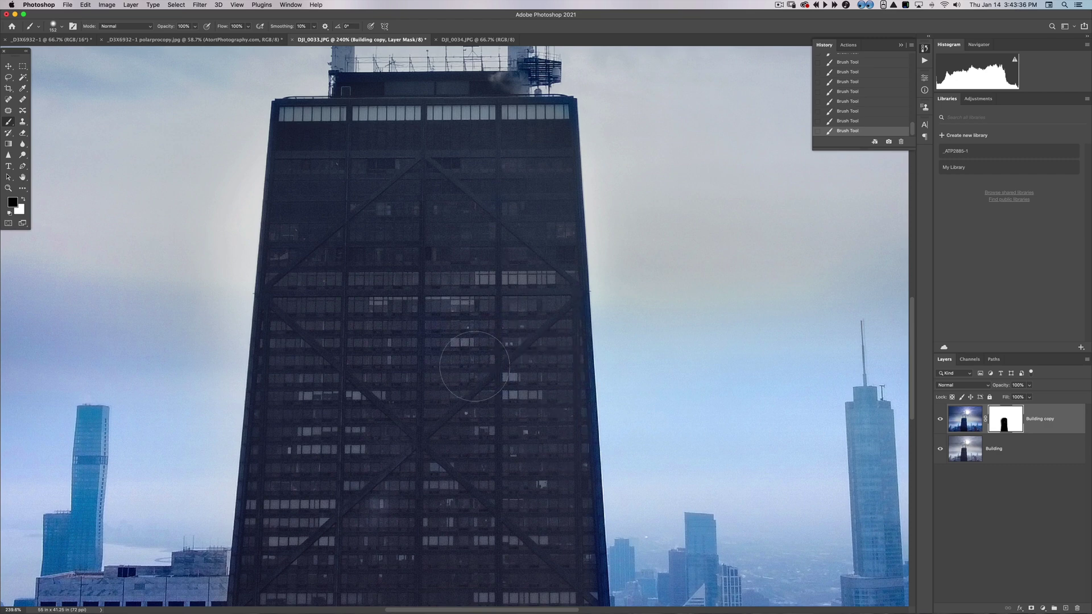
# Reduce the brush size and paint black down the tower's right edge on the Building copy mask.
pyautogui.scroll(-5, 460, 378)
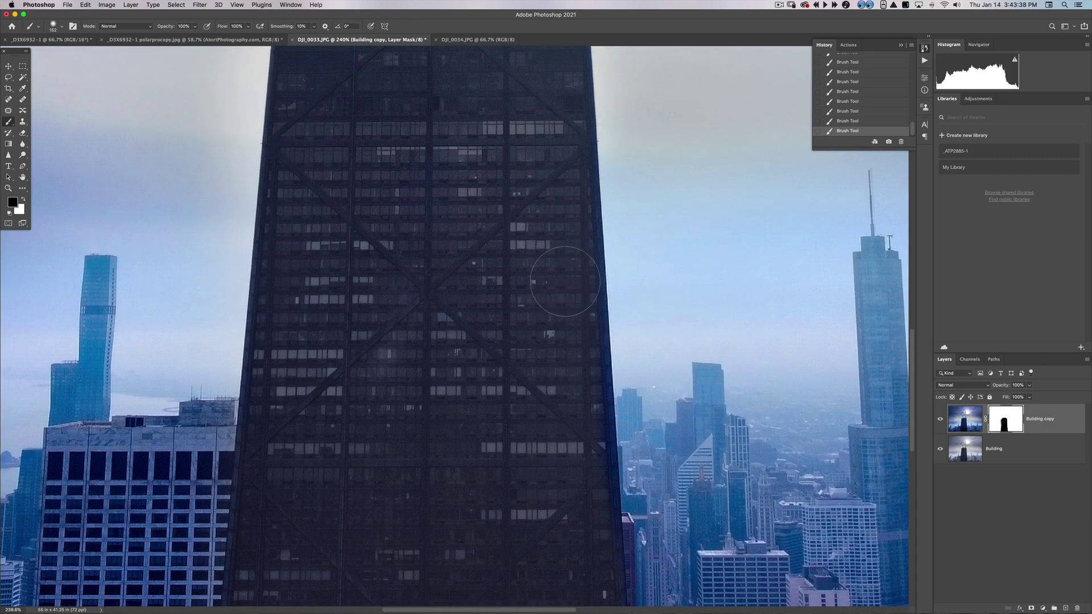
pyautogui.keyDown('ctrl'); pyautogui.keyDown('alt'); pyautogui.moveTo(553, 222); pyautogui.dragTo(531, 223); pyautogui.keyUp('alt'); pyautogui.keyUp('ctrl')
pyautogui.moveTo(576, 271); pyautogui.dragTo(609, 592)
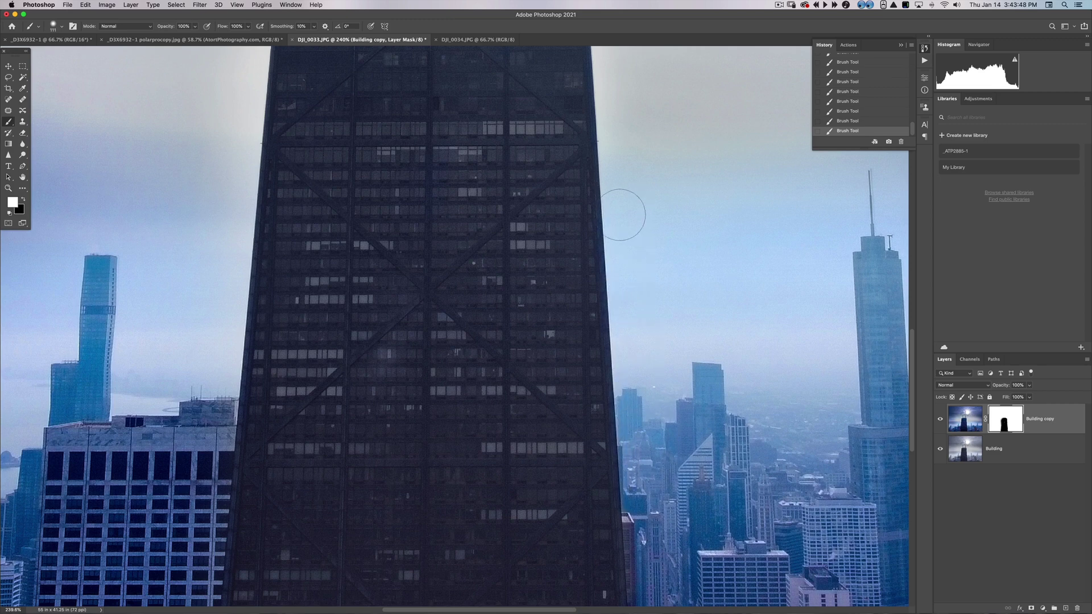
# Paint black along the tower's right edge on the Building copy mask and fade that stroke to about 59%.
pyautogui.press('x')
pyautogui.moveTo(552, 110); pyautogui.dragTo(463, 285)
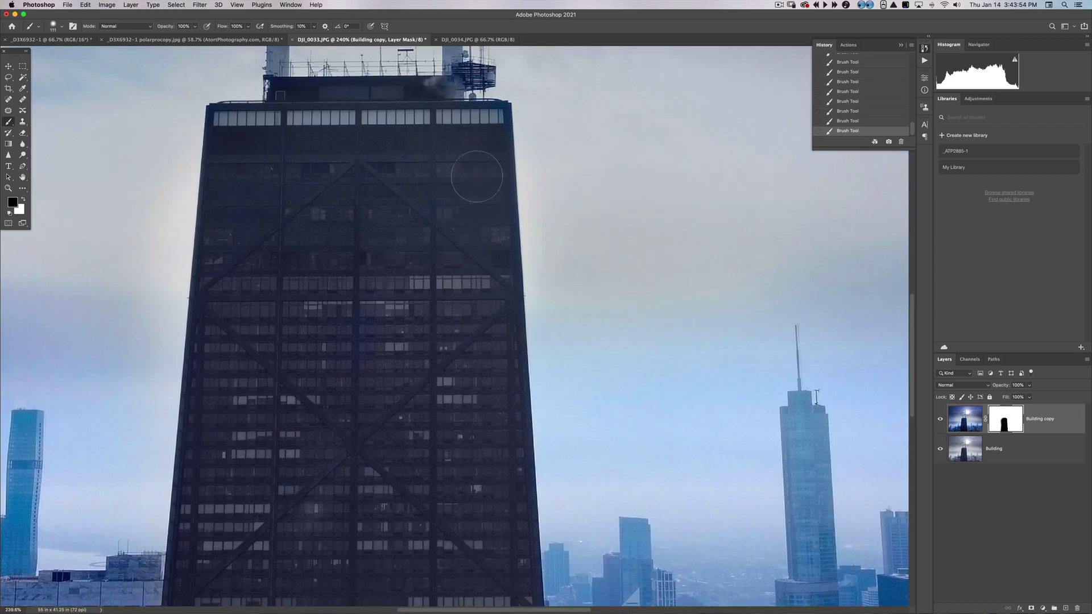
pyautogui.moveTo(443, 118); pyautogui.dragTo(436, 181)
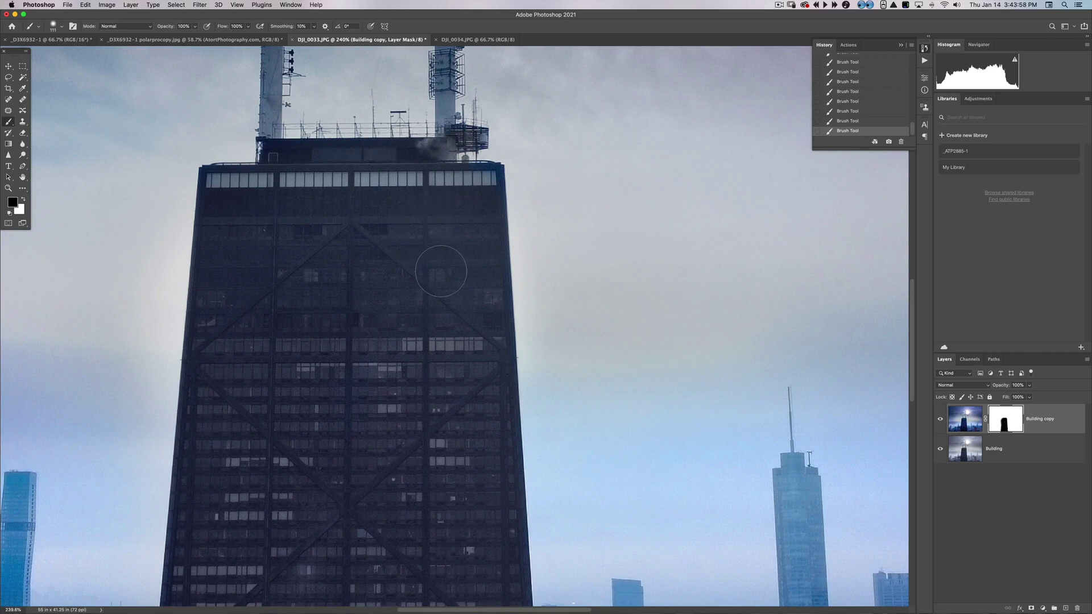
pyautogui.moveTo(437, 351); pyautogui.dragTo(448, 195)
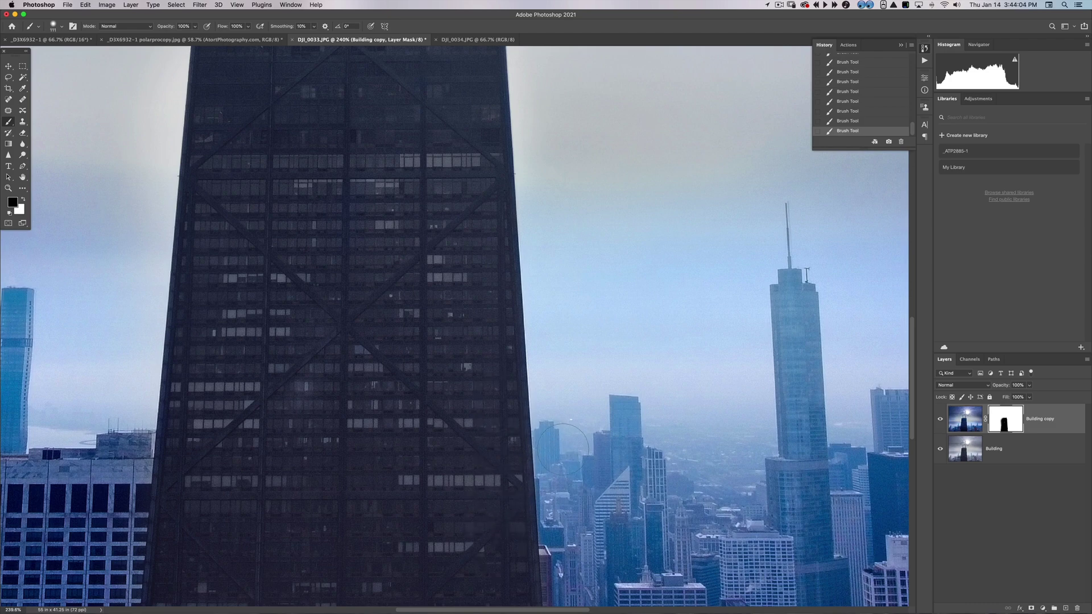
pyautogui.press('z')
pyautogui.click(555, 456)
pyautogui.keyDown('alt'); pyautogui.click(527, 461); pyautogui.keyUp('alt')
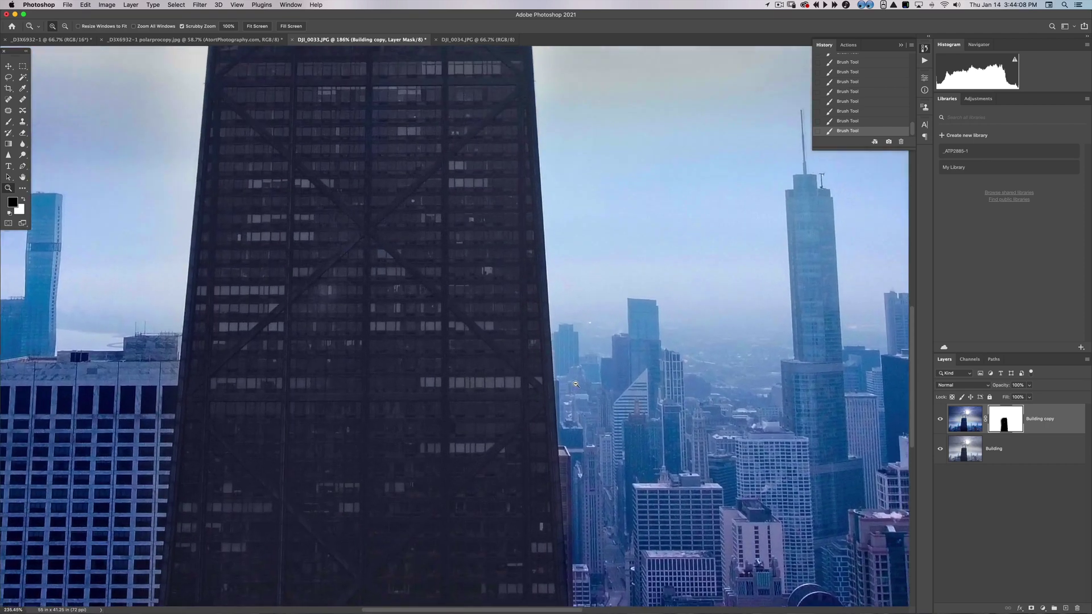
pyautogui.moveTo(575, 384); pyautogui.dragTo(577, 380)
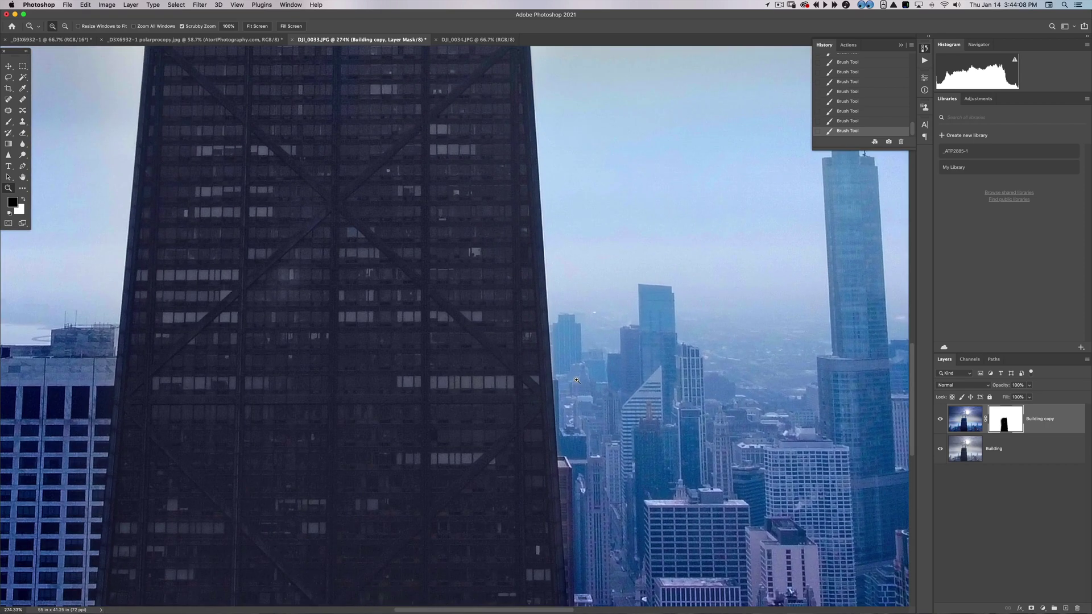
pyautogui.press('b')
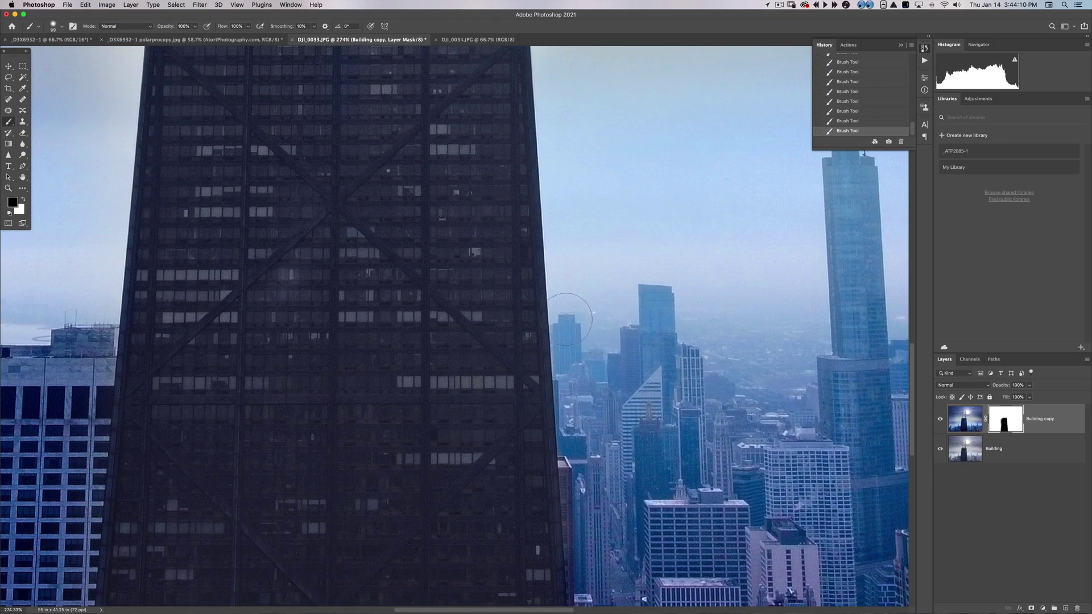
pyautogui.moveTo(570, 327)
pyautogui.mouseDown()
pyautogui.moveTo(574, 402)
pyautogui.moveTo(574, 327)
pyautogui.mouseUp()
pyautogui.press('x')
pyautogui.press('x')
pyautogui.press('super+shift+f')
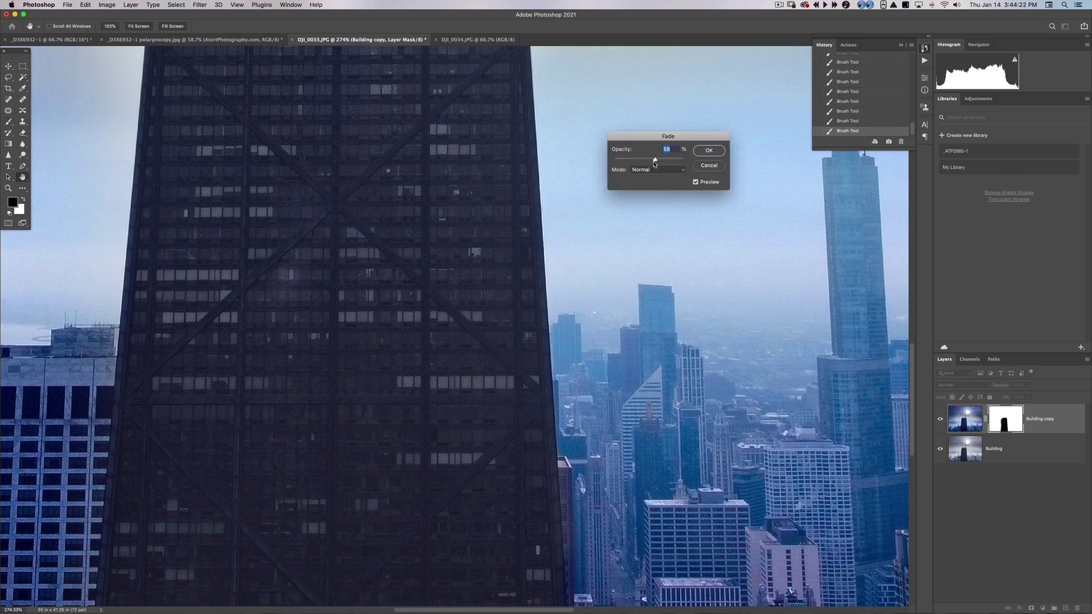
pyautogui.click(708, 151)
# Paint black over the tower's lower right side and along its left edge on the Building copy mask.
pyautogui.moveTo(491, 417); pyautogui.dragTo(515, 254)
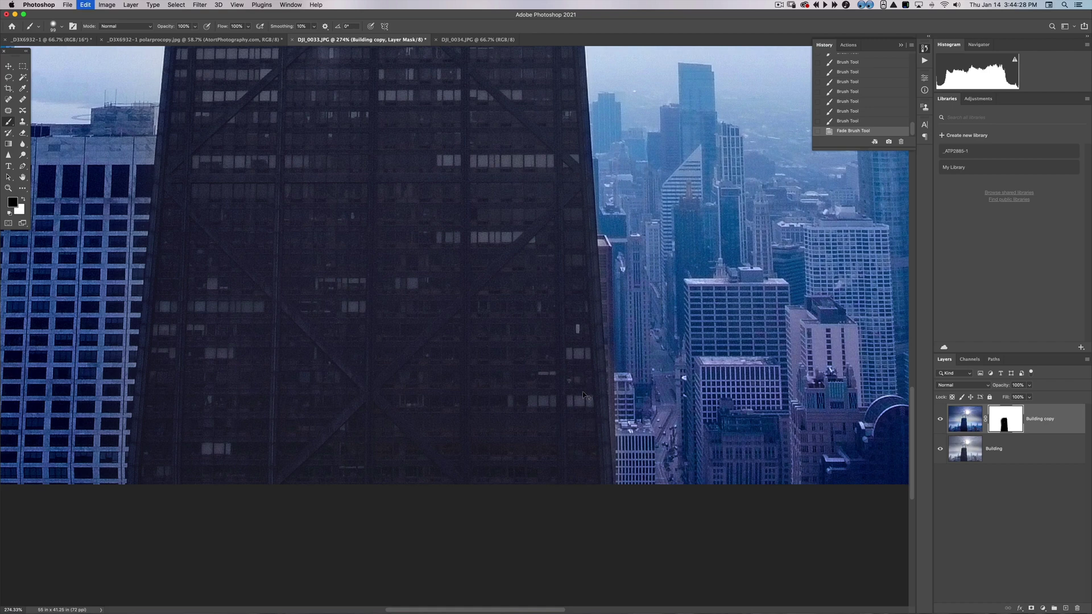
pyautogui.moveTo(573, 352)
pyautogui.mouseDown()
pyautogui.moveTo(582, 326)
pyautogui.moveTo(573, 298)
pyautogui.moveTo(587, 511)
pyautogui.moveTo(563, 292)
pyautogui.moveTo(541, 263)
pyautogui.mouseUp()
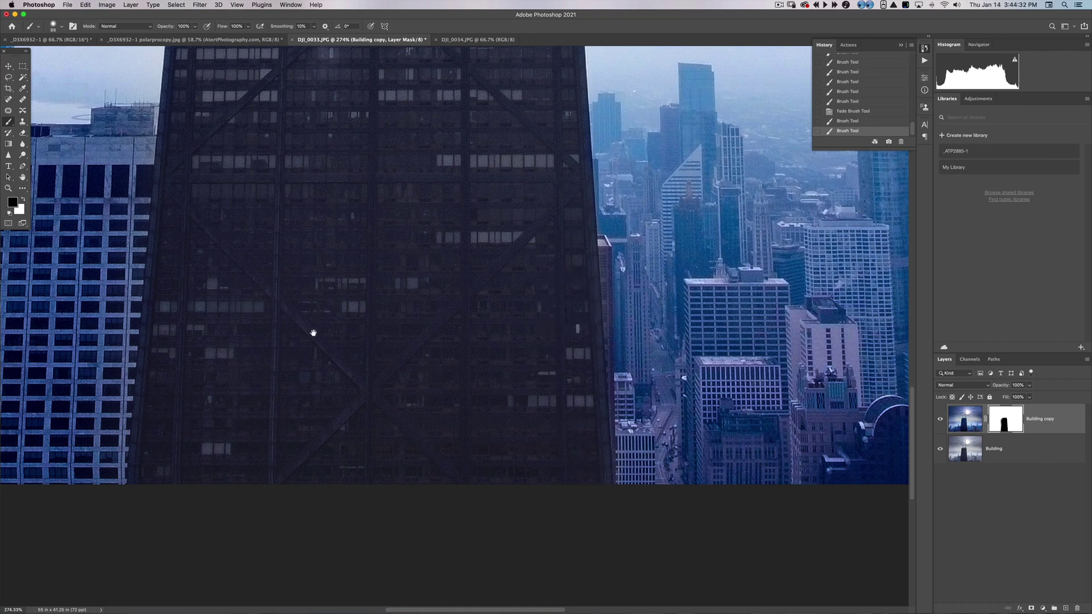
pyautogui.moveTo(312, 329); pyautogui.dragTo(566, 288)
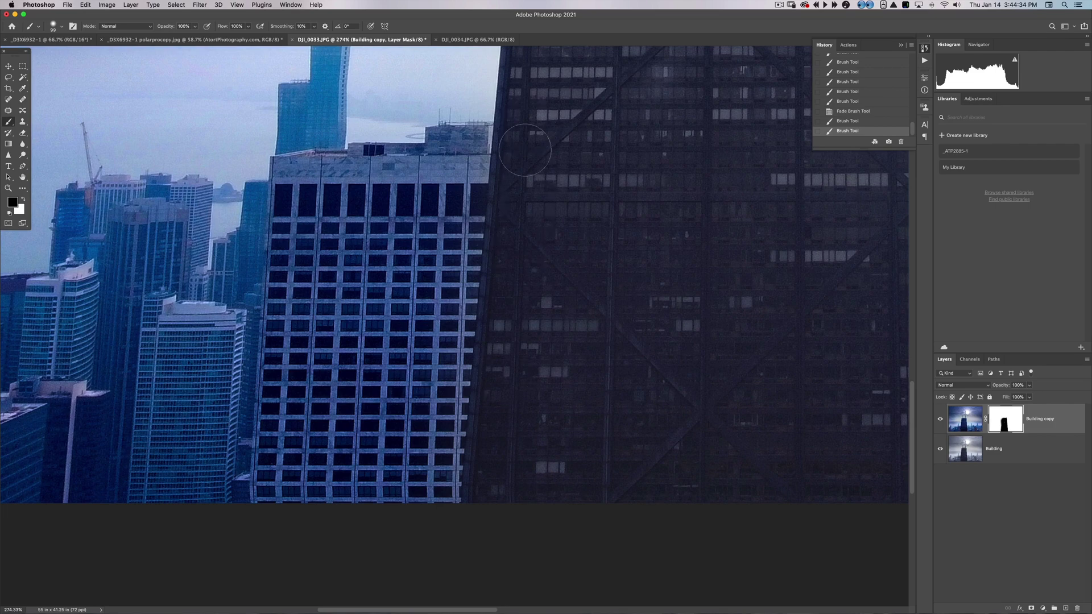
pyautogui.click(527, 98)
pyautogui.moveTo(522, 123); pyautogui.dragTo(486, 314)
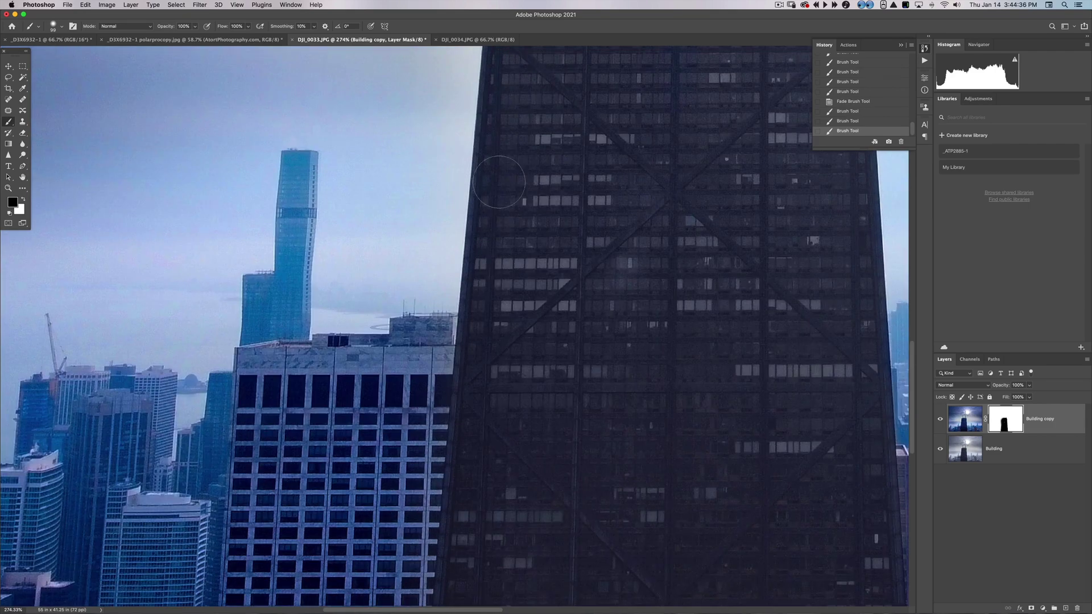
pyautogui.click(501, 170)
pyautogui.moveTo(552, 196); pyautogui.dragTo(424, 326)
# Lower the brush opacity to 40% and dab black over the rooftop structure at the antenna bases on the mask.
pyautogui.moveTo(535, 90); pyautogui.dragTo(507, 249)
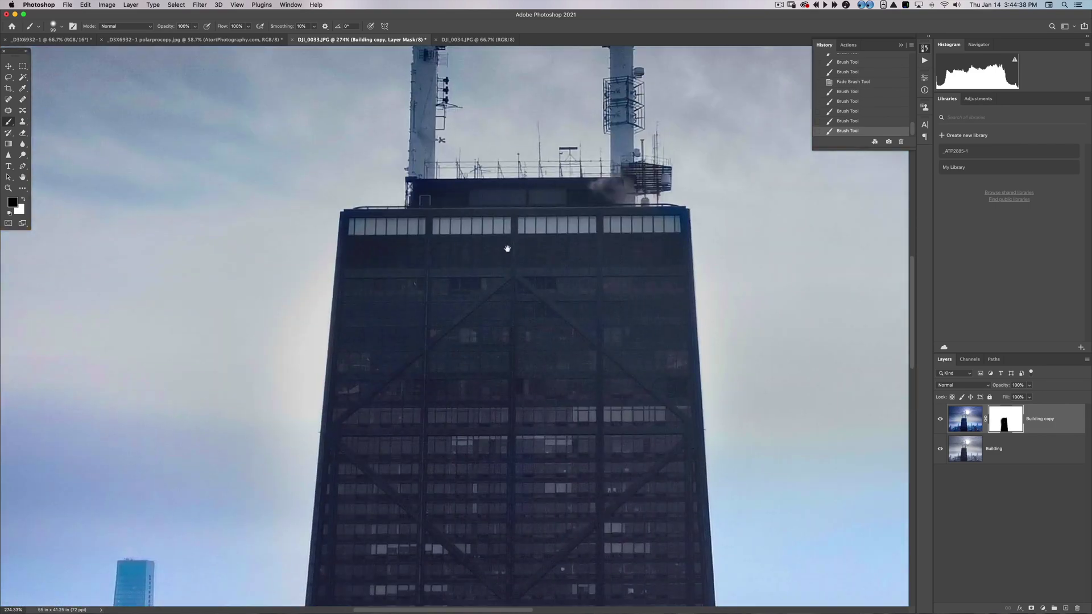
pyautogui.moveTo(469, 128)
pyautogui.mouseDown()
pyautogui.moveTo(456, 304)
pyautogui.moveTo(392, 286)
pyautogui.mouseUp()
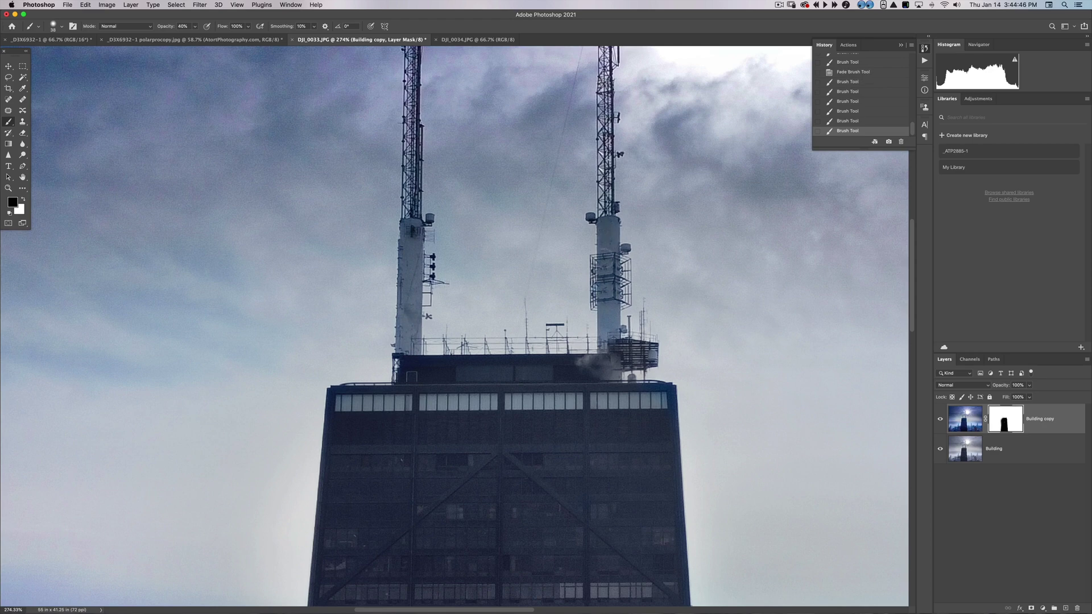
pyautogui.click(492, 377)
pyautogui.click(589, 364)
pyautogui.press('super+0')
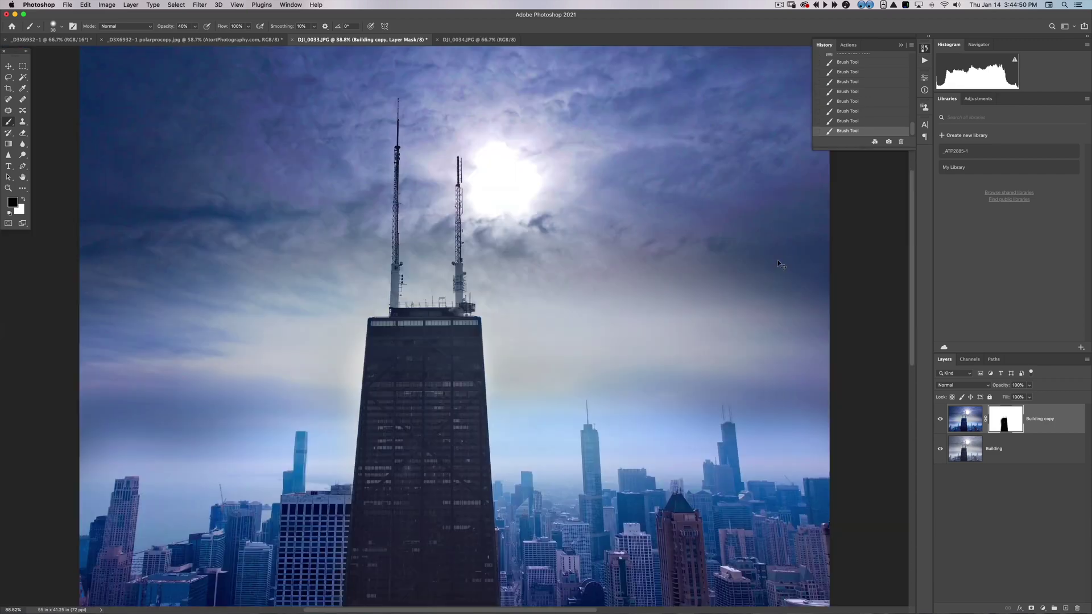
pyautogui.press('super+minus')
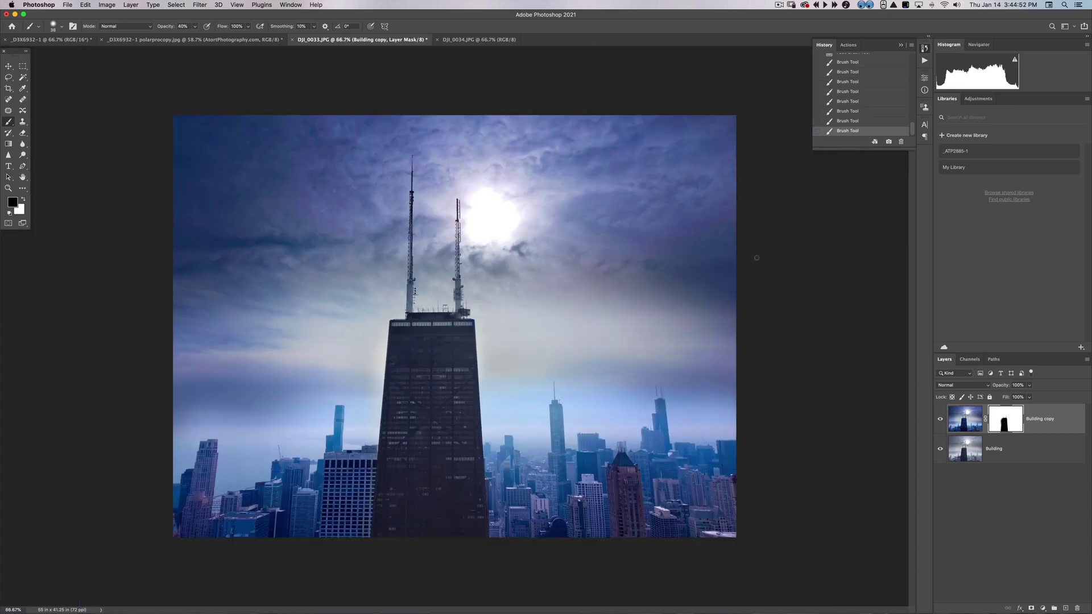
# Compare the finished edit with the photo's original opening state in the history, ending on the edited version.
pyautogui.press('z')
pyautogui.press('f')
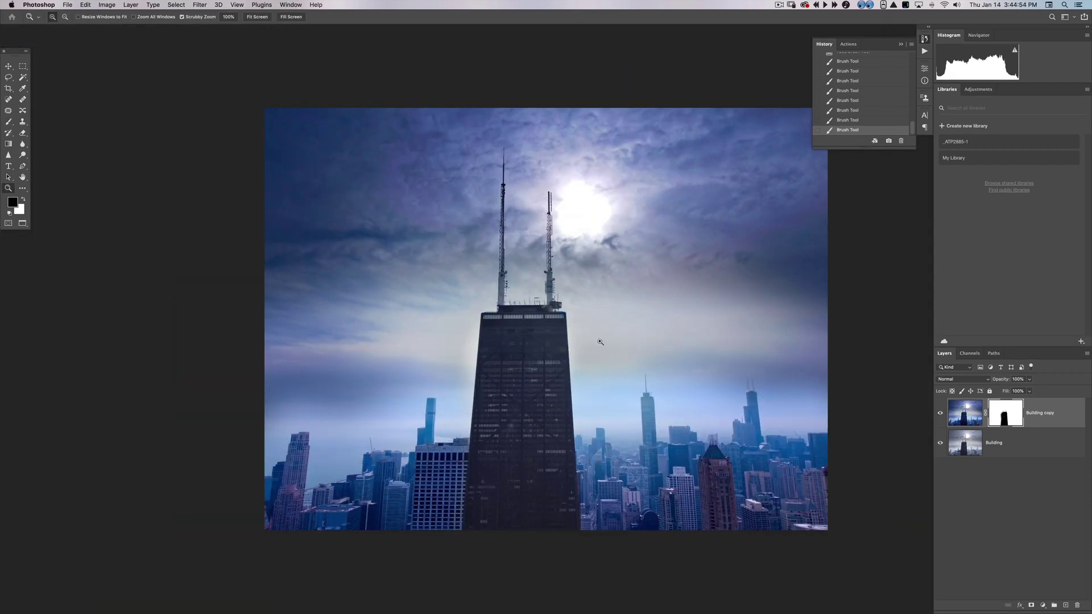
pyautogui.scroll(10, 911, 107)
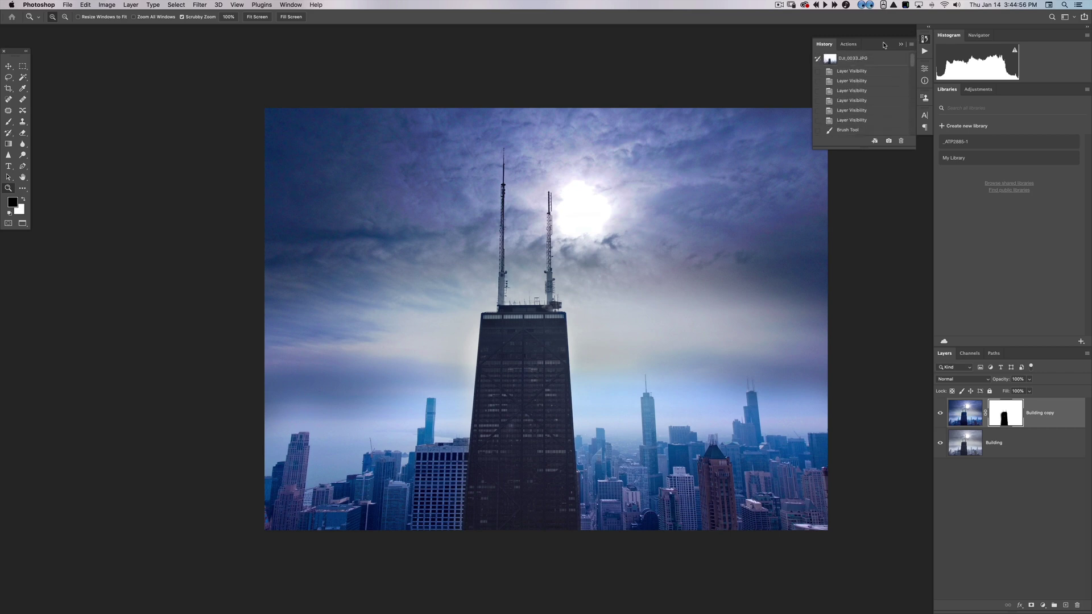
pyautogui.click(858, 50)
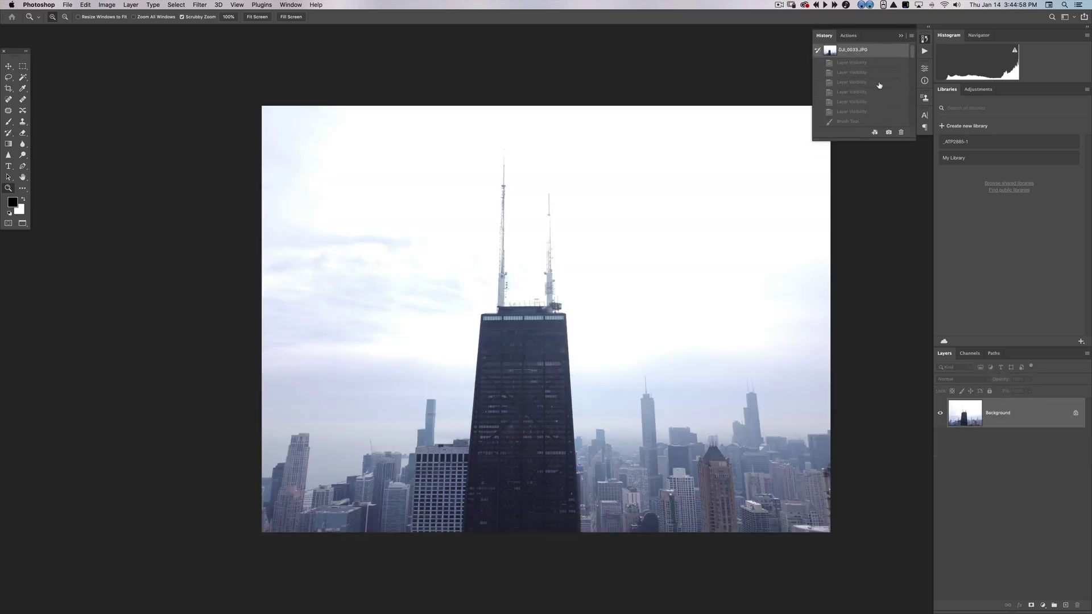
pyautogui.press('super+alt+z')
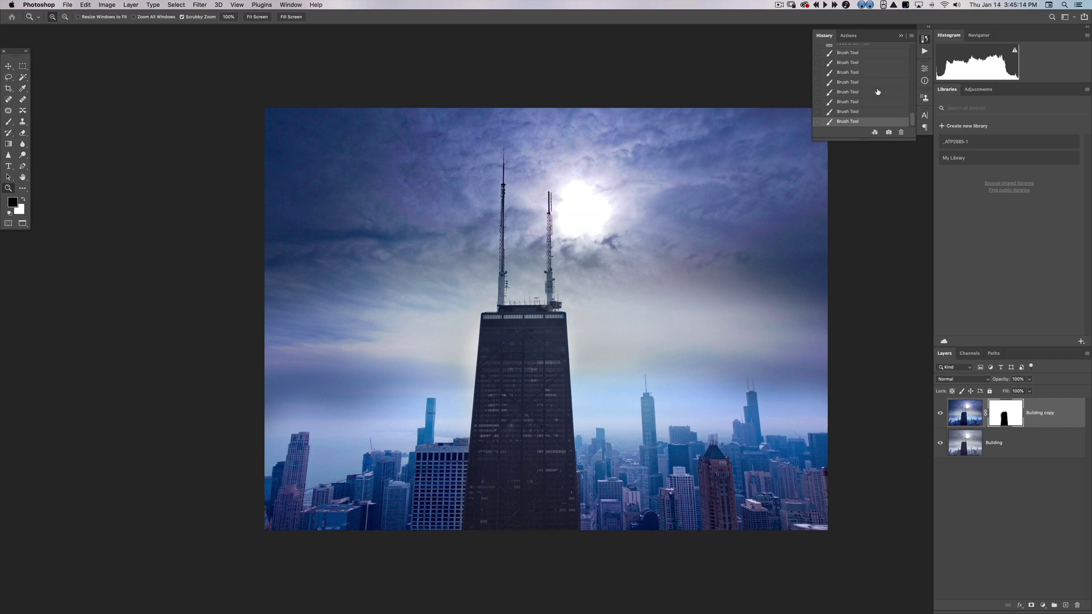
pyautogui.press('alt+super+z')
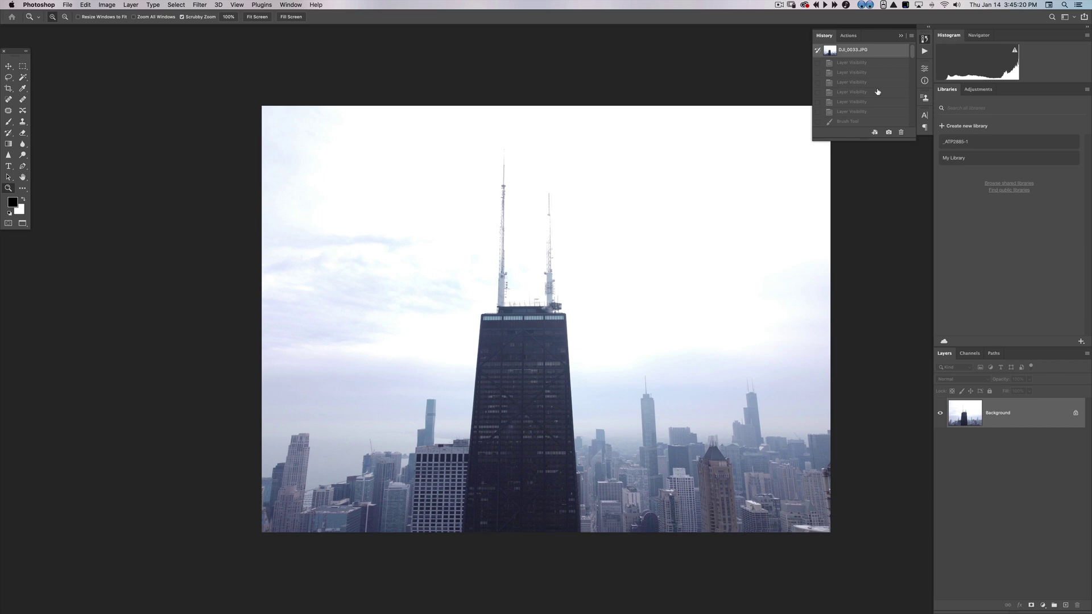
pyautogui.press('alt+super+z')
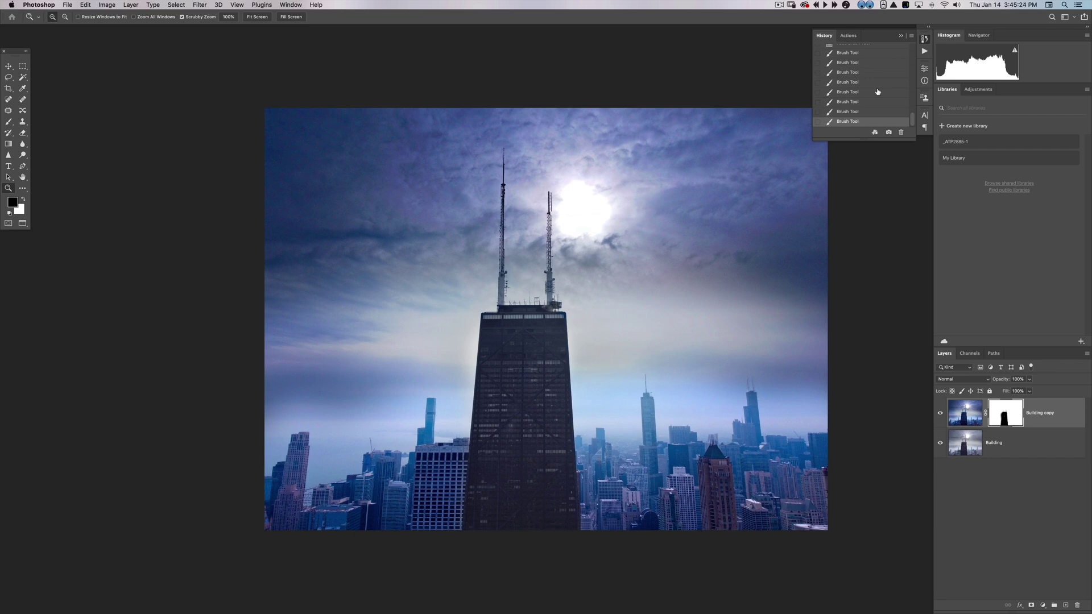
# Review the whole edited image in full-screen mode on a black background.
pyautogui.press('super+0')
pyautogui.press('f')
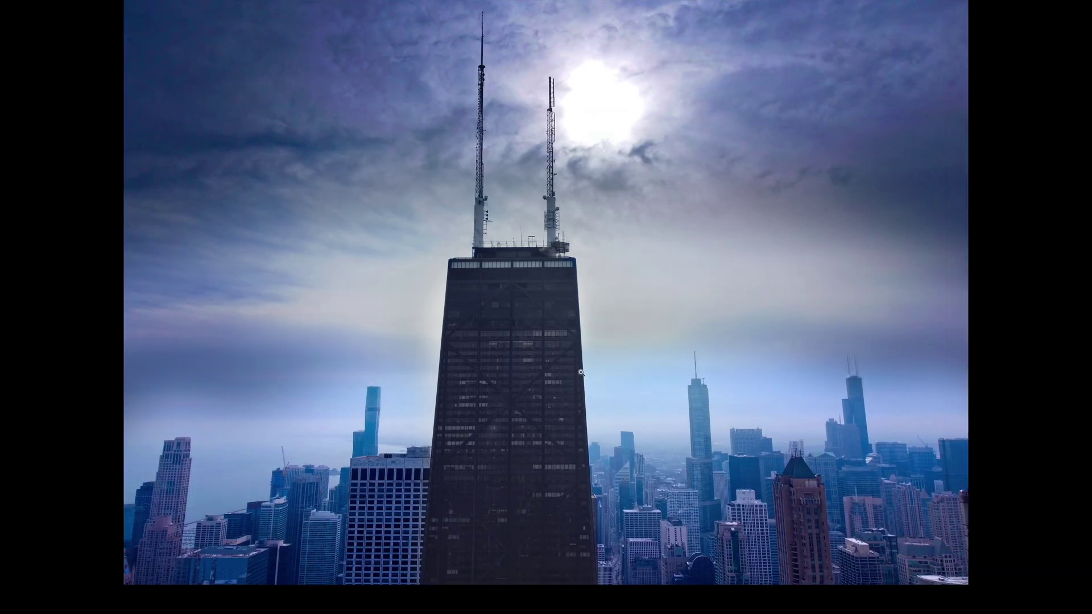
pyautogui.press('f')
pyautogui.press('f')
pyautogui.press('f')
pyautogui.scroll(-3, 583, 365)
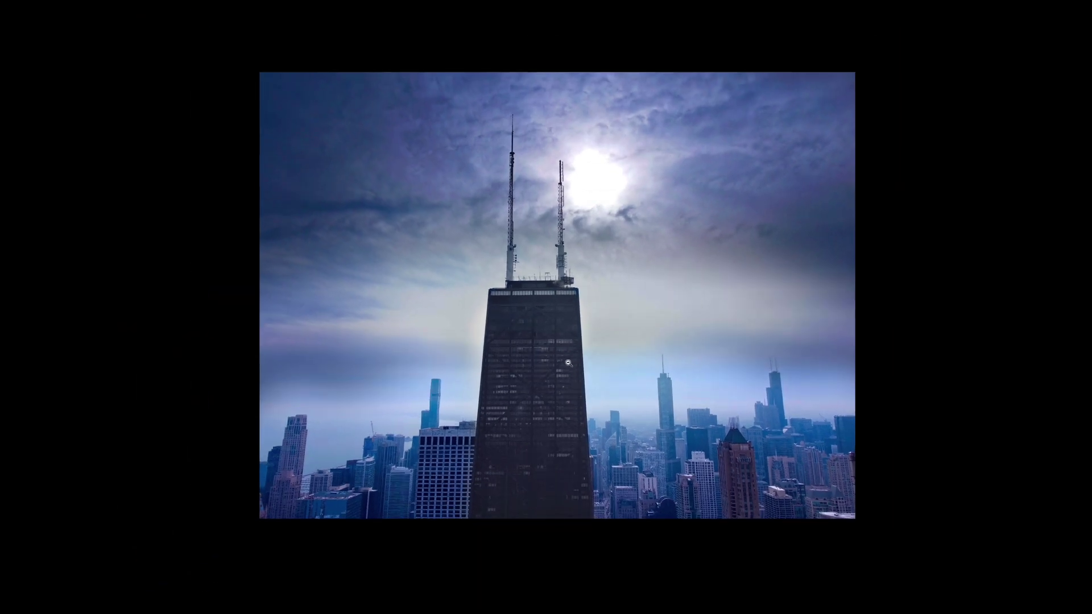
pyautogui.scroll(1, 579, 364)
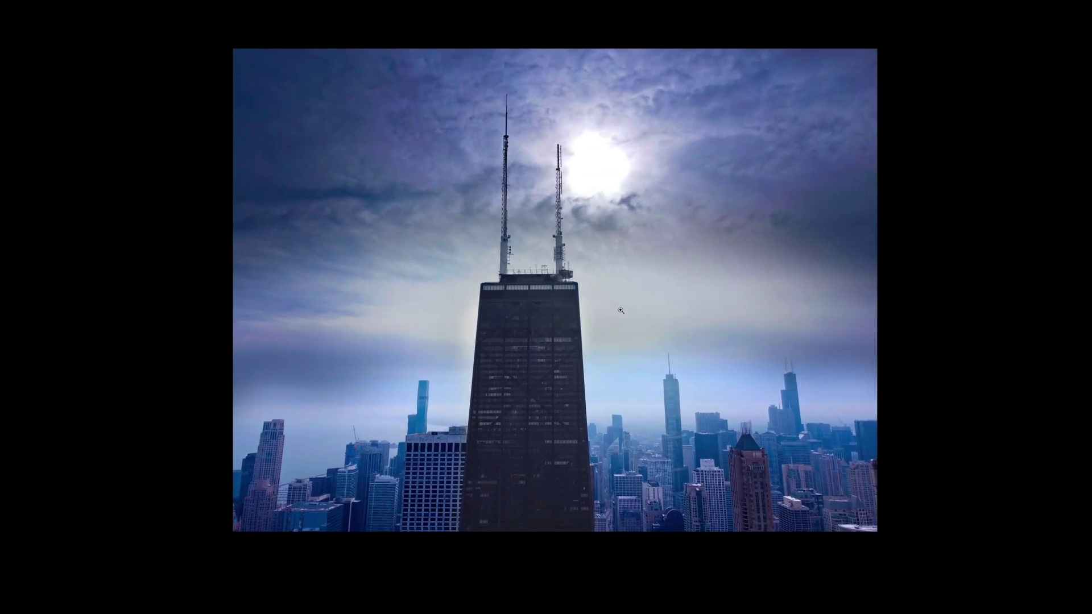